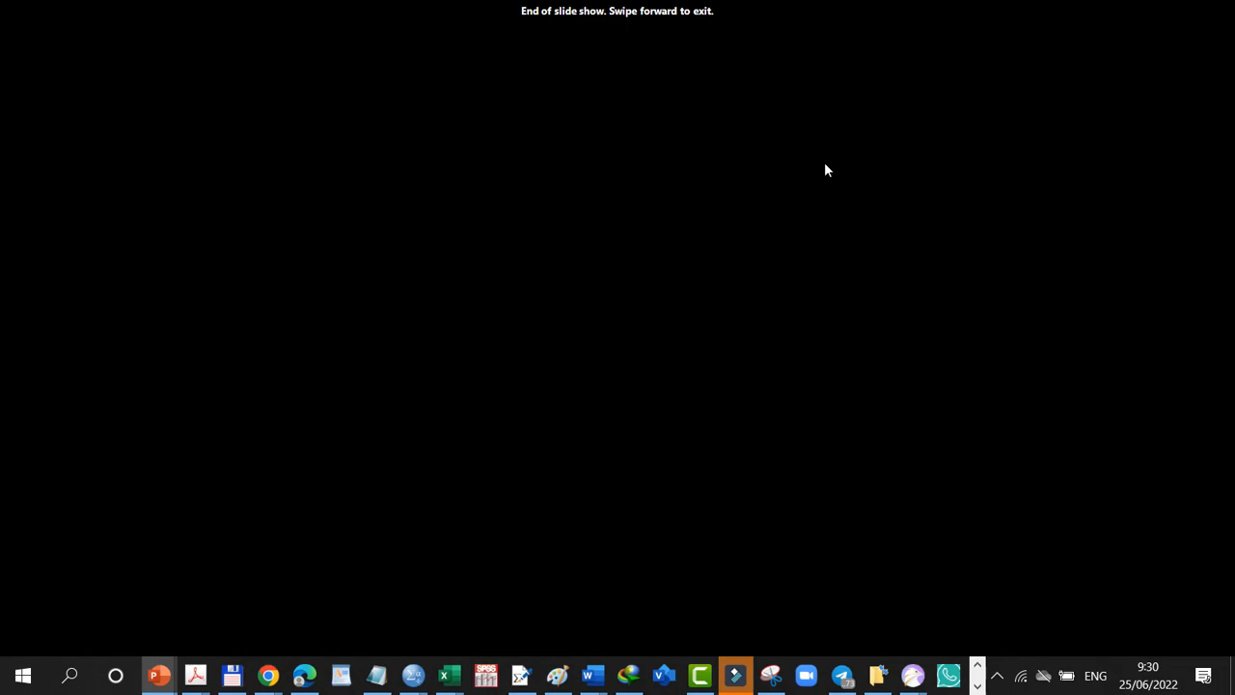
Exit the finished slide show and switch to the Excel workbook "RBL EXCEL for thp 2022".
click(825, 170)
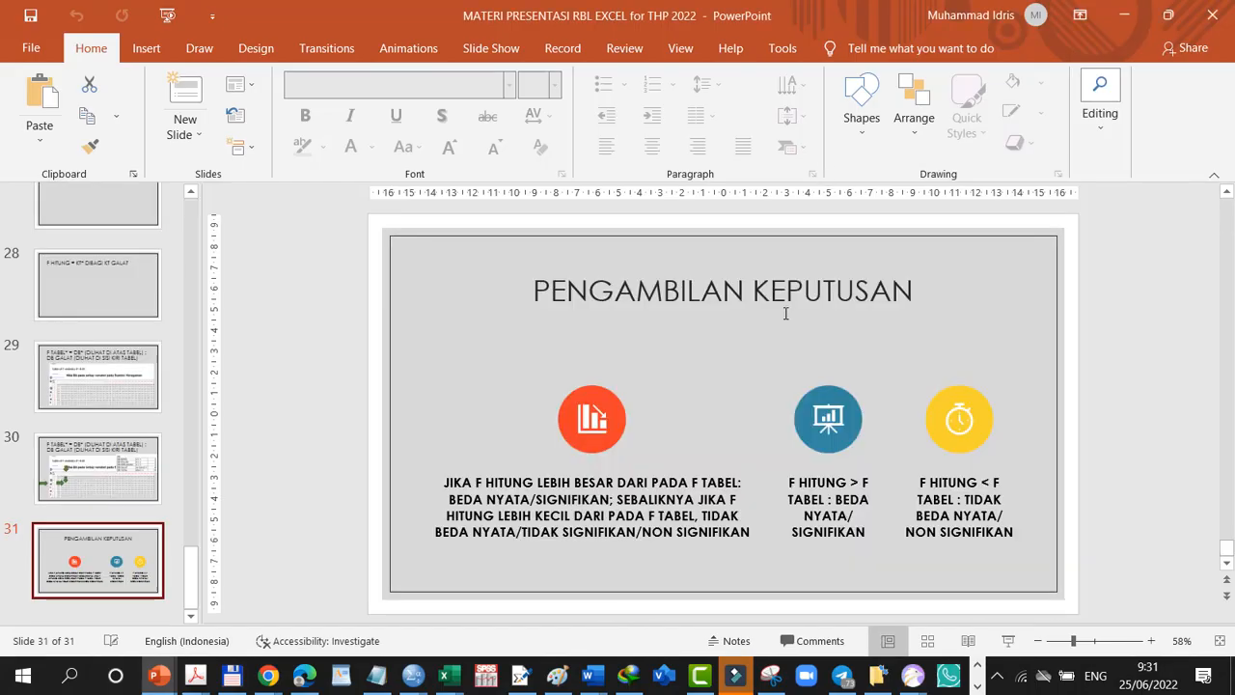
mouse_move(448, 685)
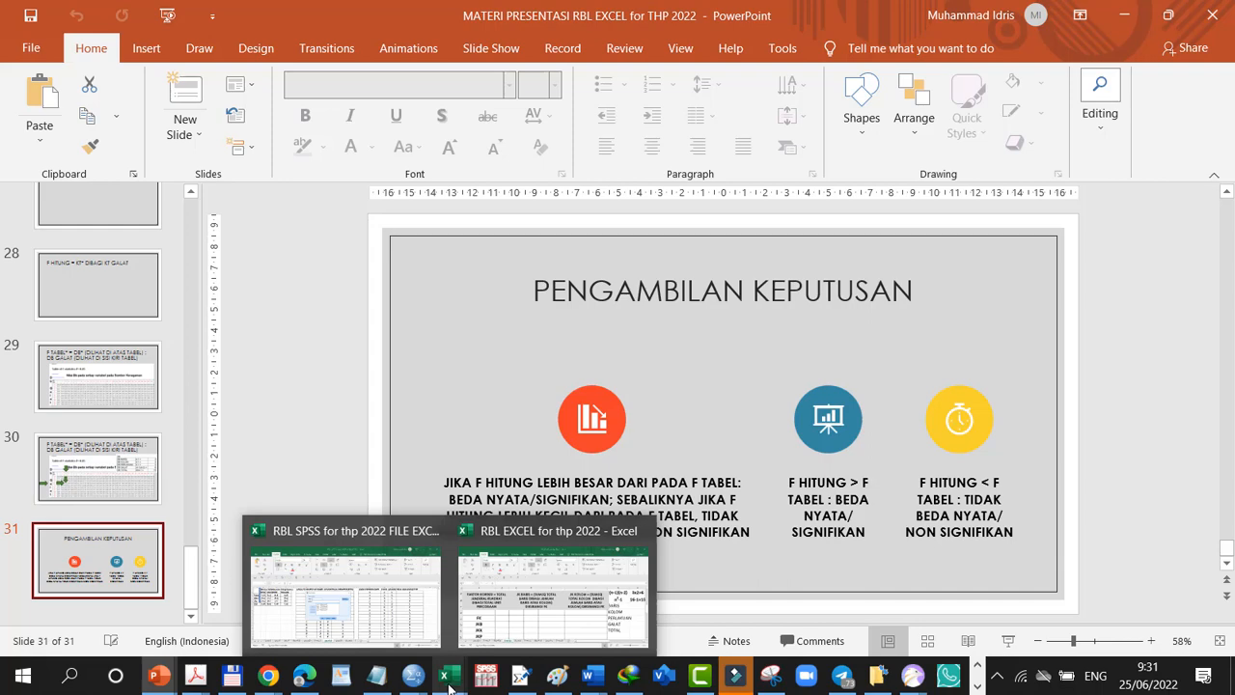
click(499, 637)
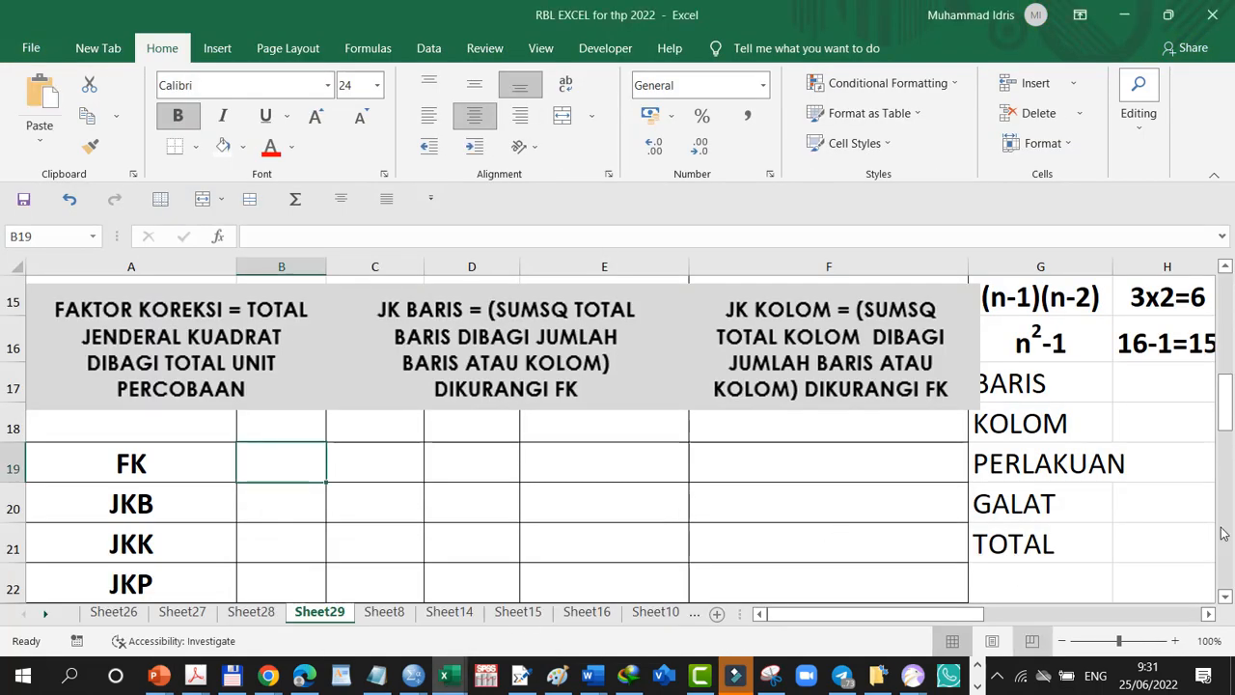
Review the Waktu Pelaksanaan Pengukusan data table with its row and column totals, and the treatment totals below it.
drag(1226, 404, 1220, 319)
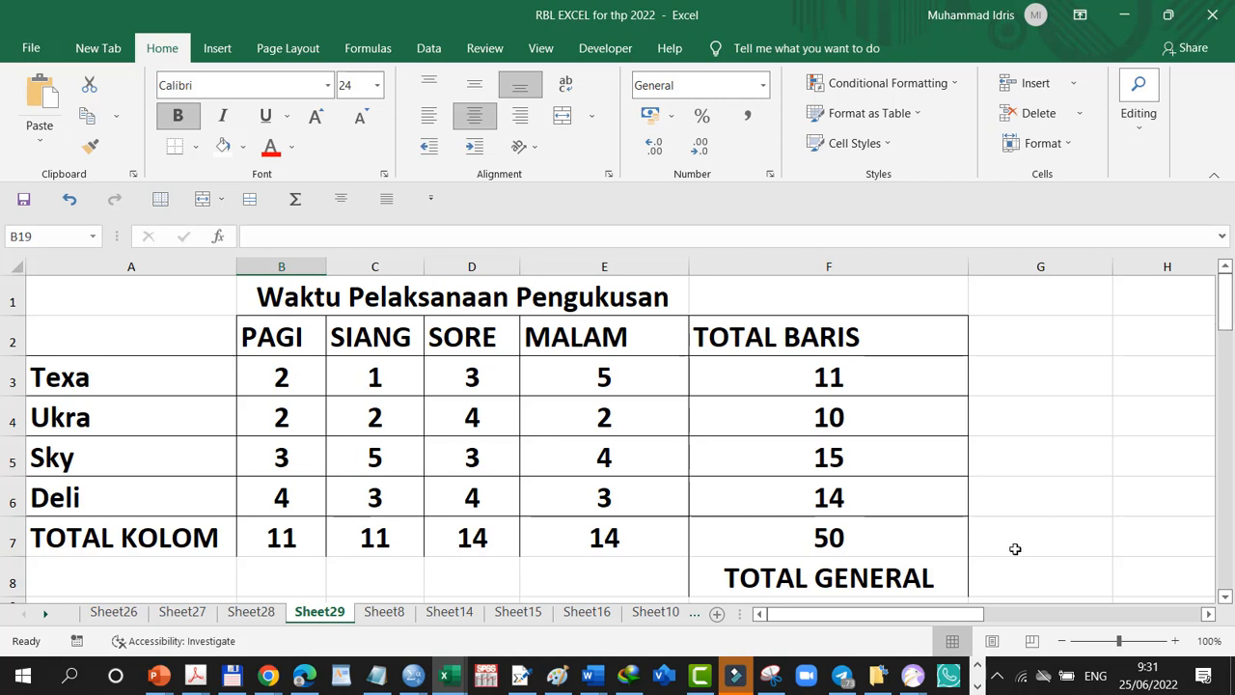
drag(915, 616, 902, 623)
scroll(679, 586, down, 5)
scroll(679, 585, up, 5)
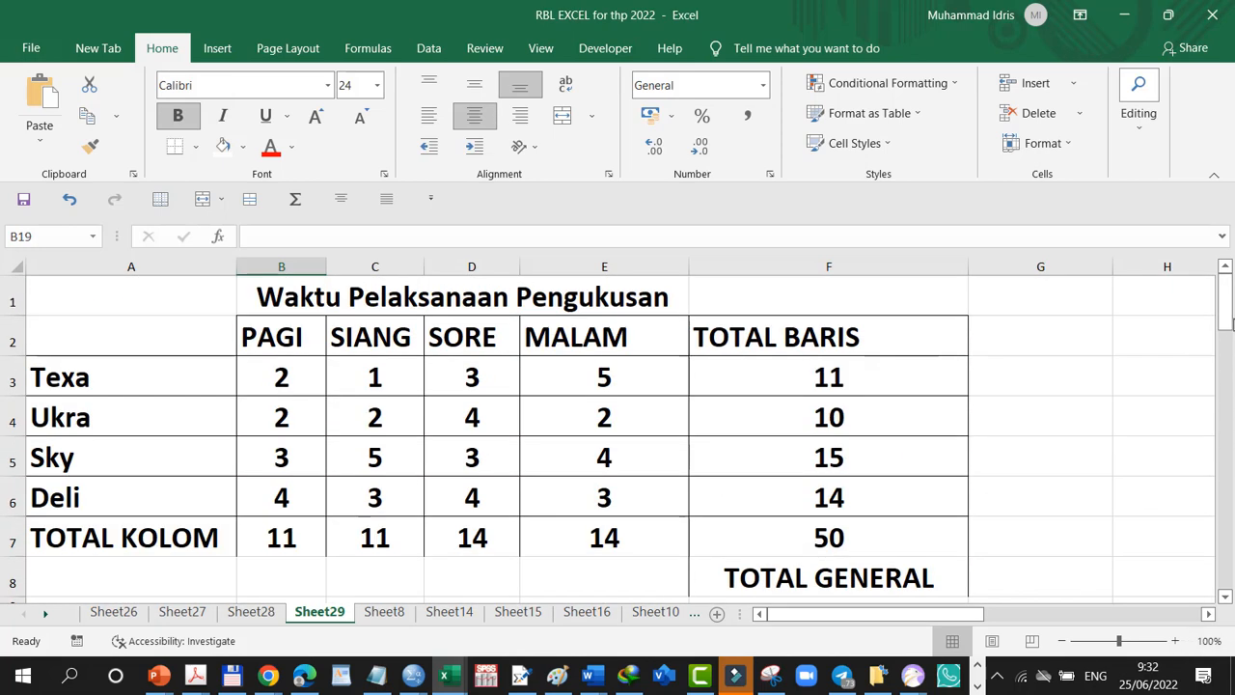
drag(1224, 326, 1225, 367)
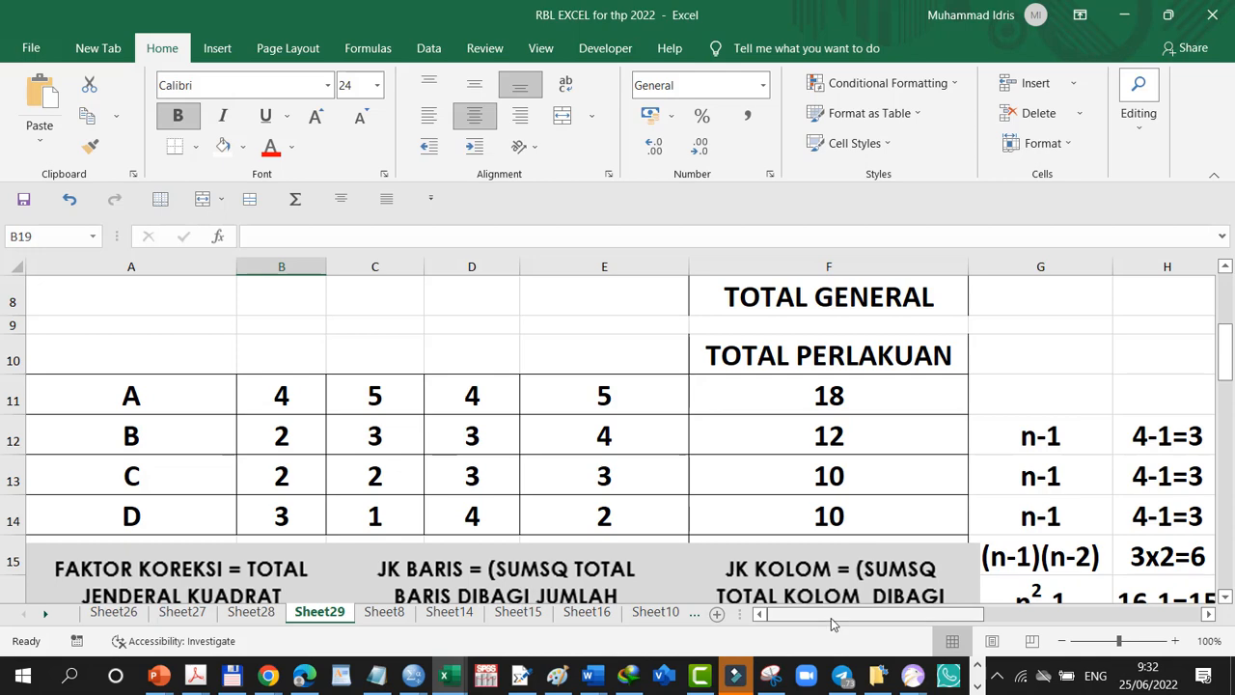
Examine the ANOVA formula table and the degrees of freedom for Baris, Kolom, Perlakuan, Galat and Total.
drag(832, 623, 1034, 627)
drag(1229, 376, 1231, 339)
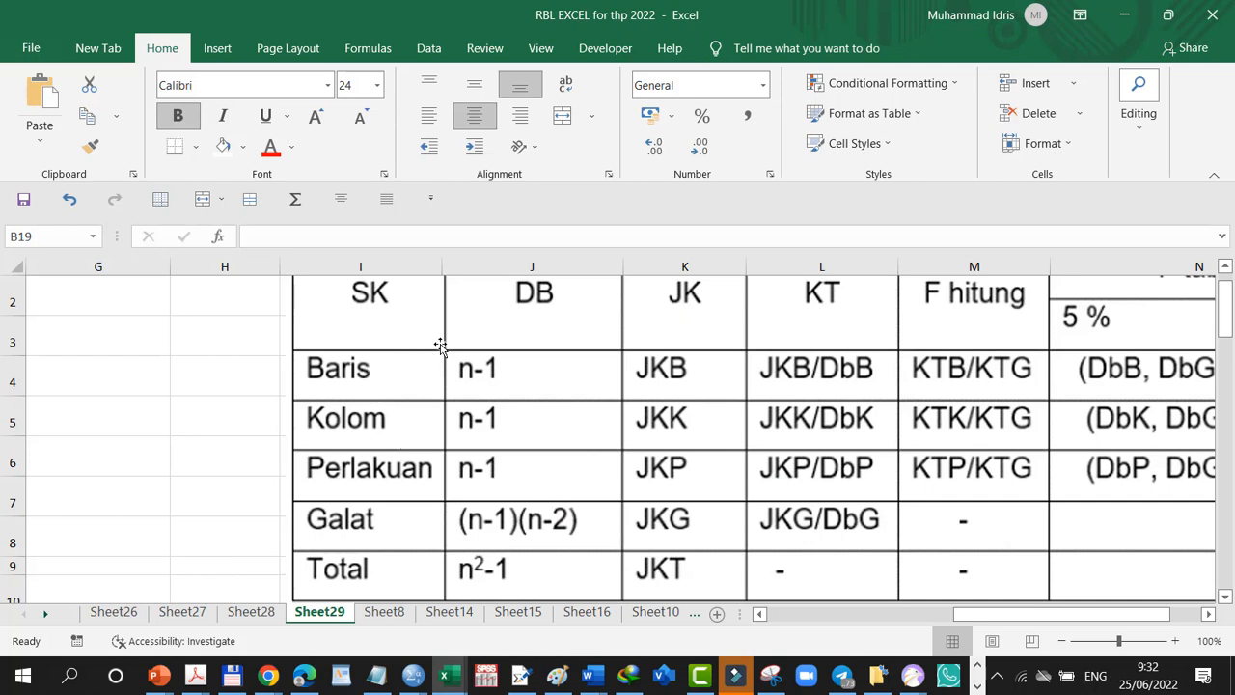
click(1225, 599)
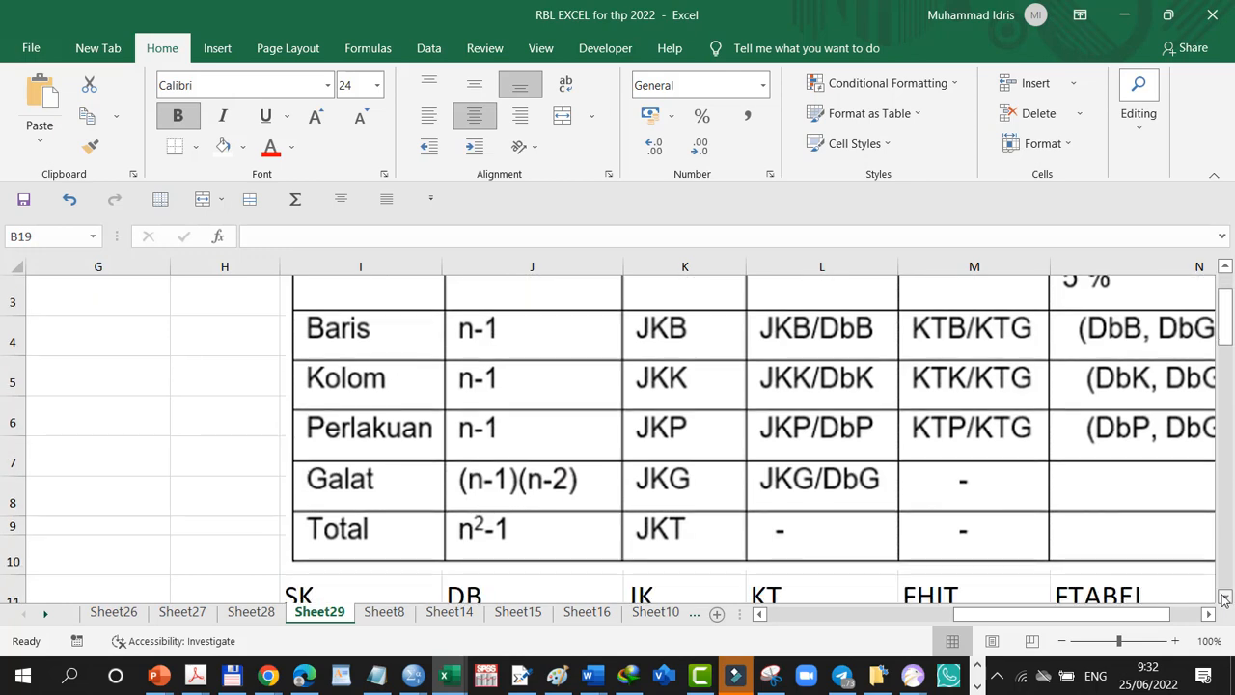
drag(1227, 331, 1229, 371)
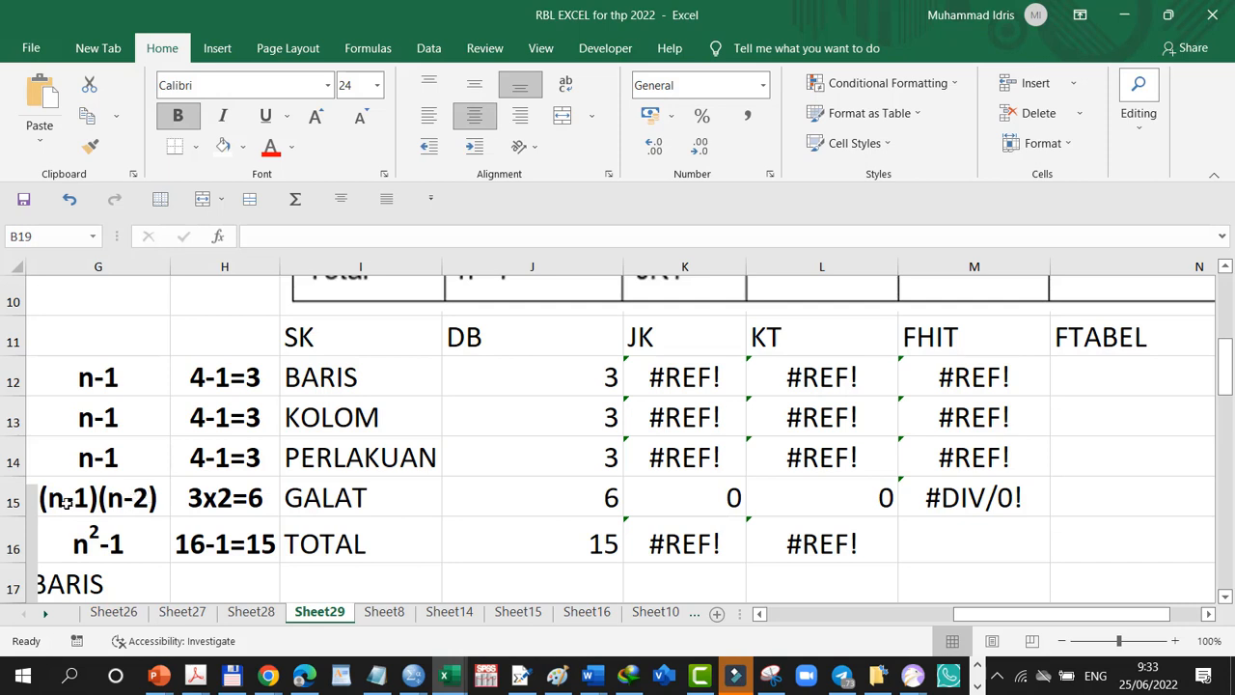
click(607, 495)
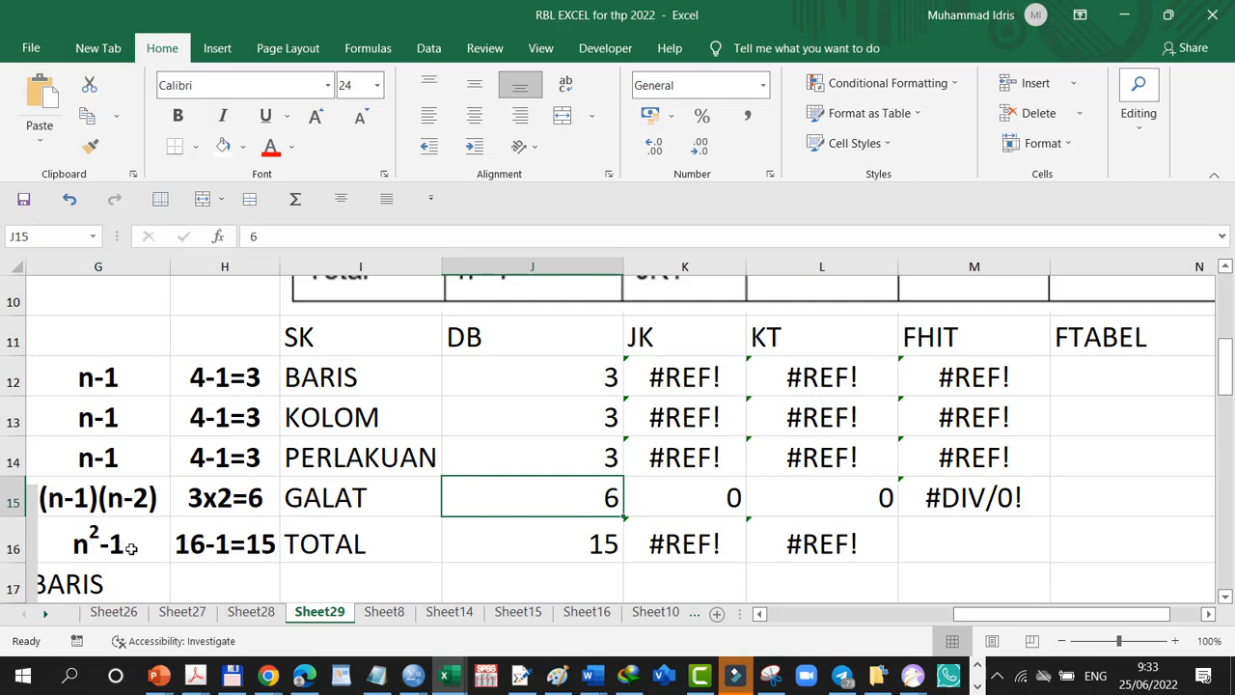
click(583, 546)
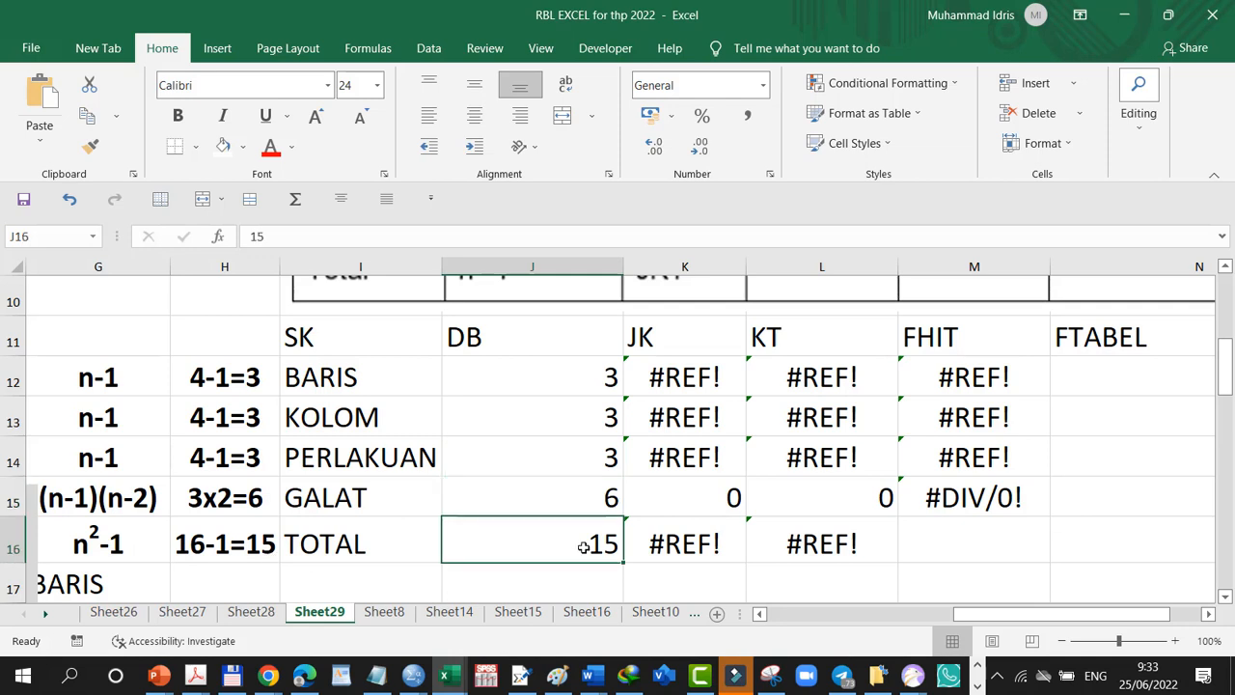
click(668, 379)
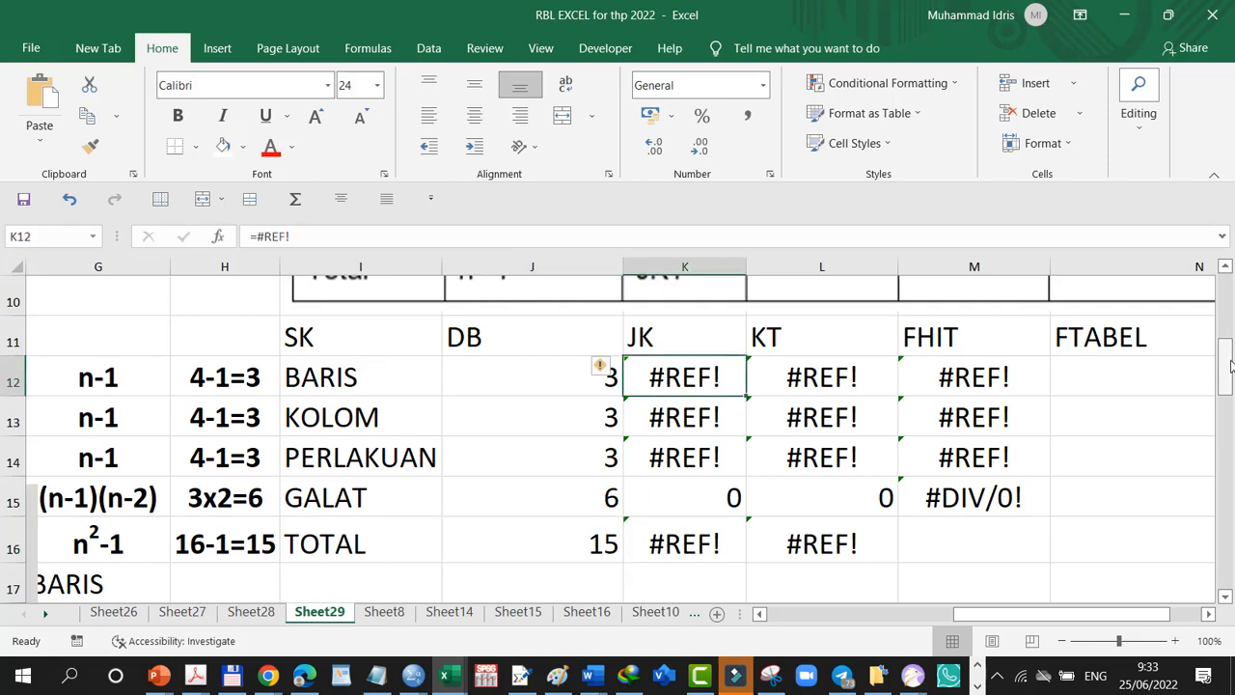
Go through the sum-of-squares labels FK, JKB, JKK, JKP, JKT and JKG in column A.
drag(1224, 371, 1225, 413)
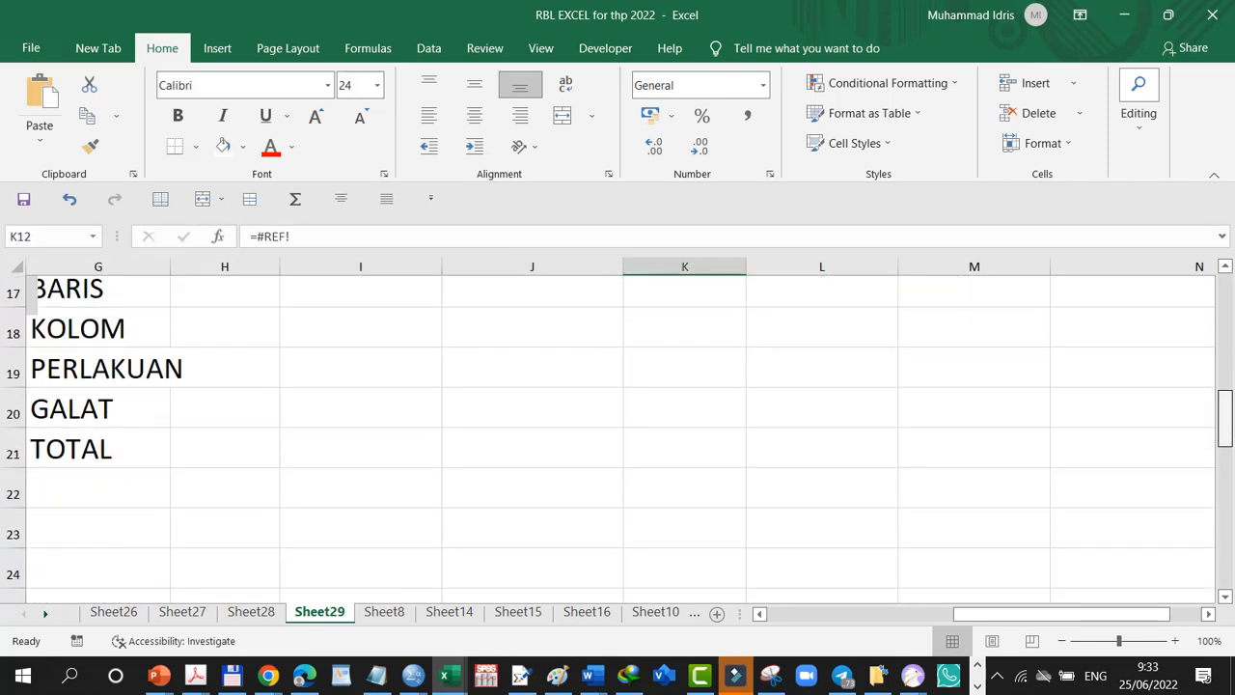
drag(991, 616, 827, 631)
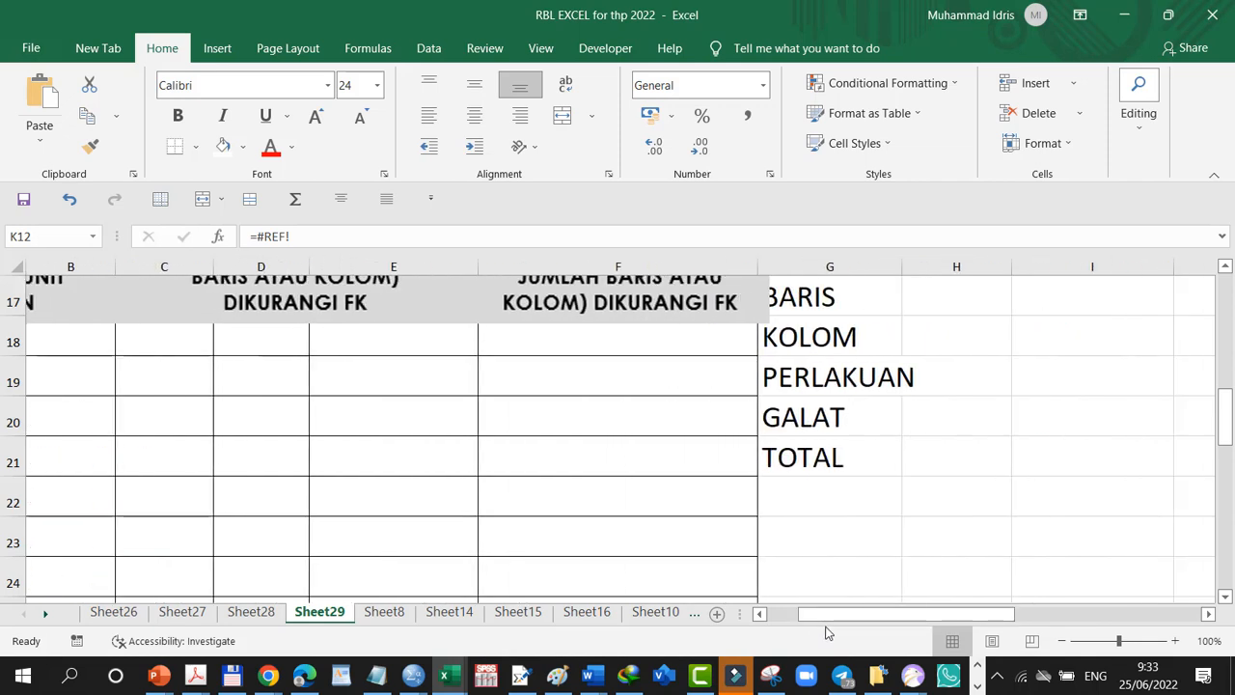
click(759, 614)
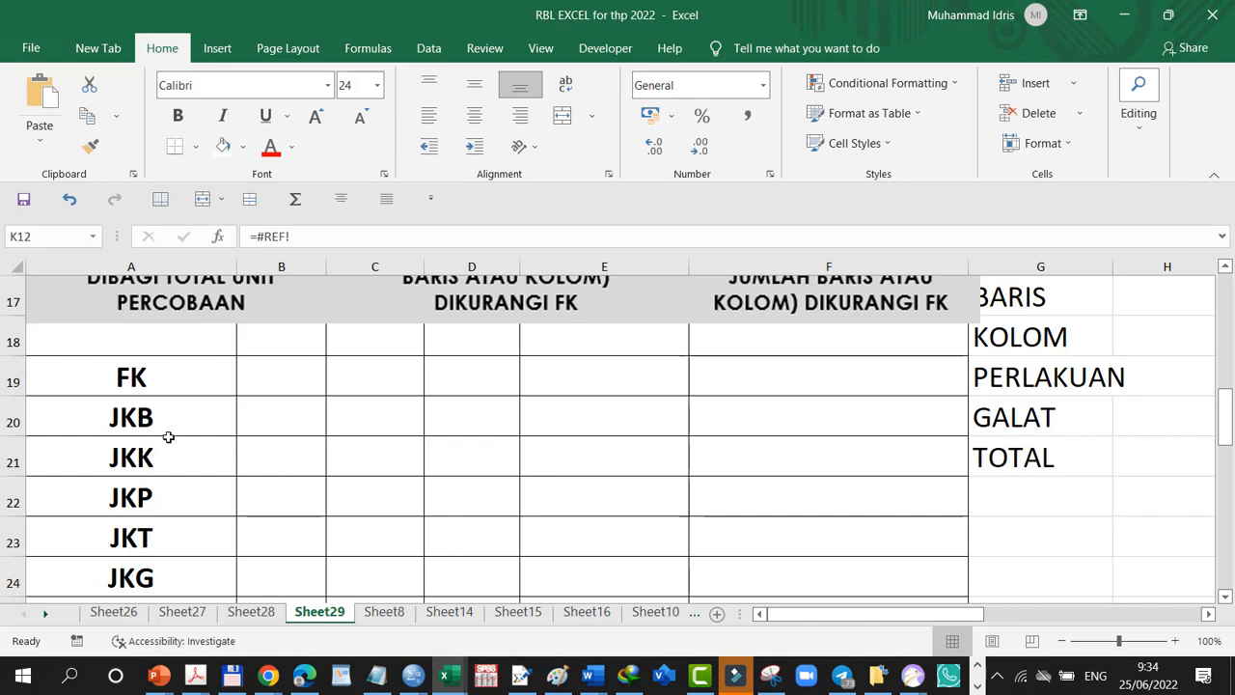
click(149, 377)
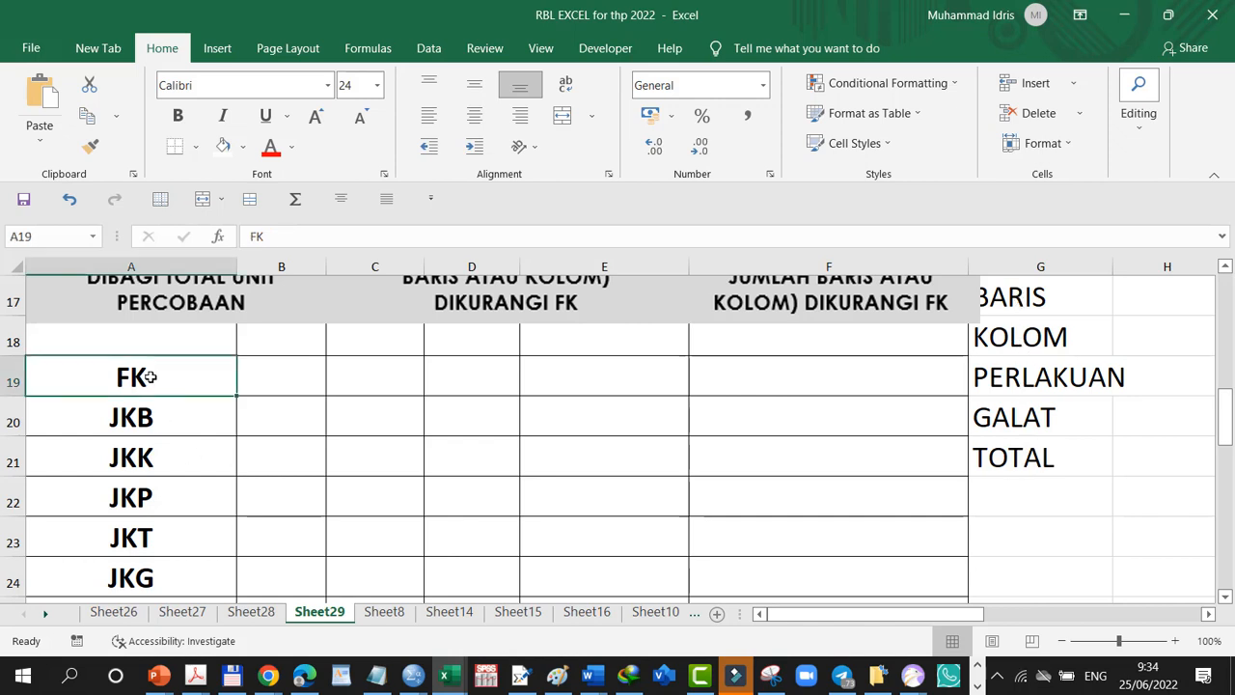
click(167, 419)
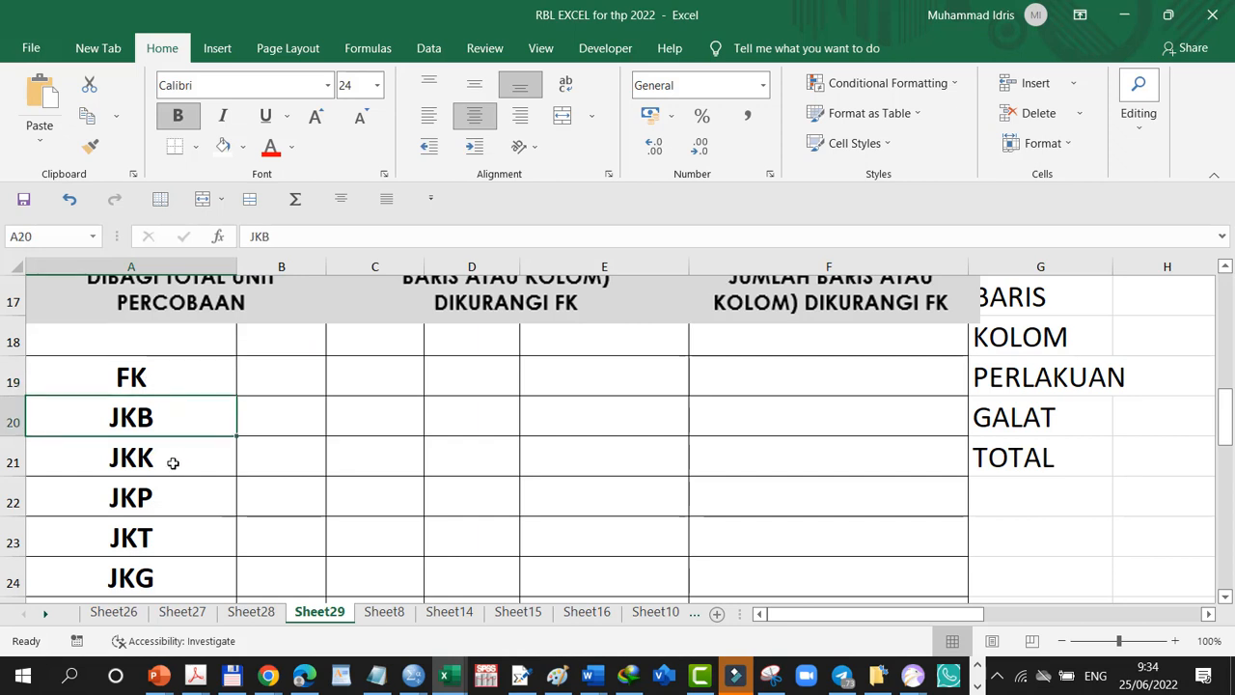
click(173, 464)
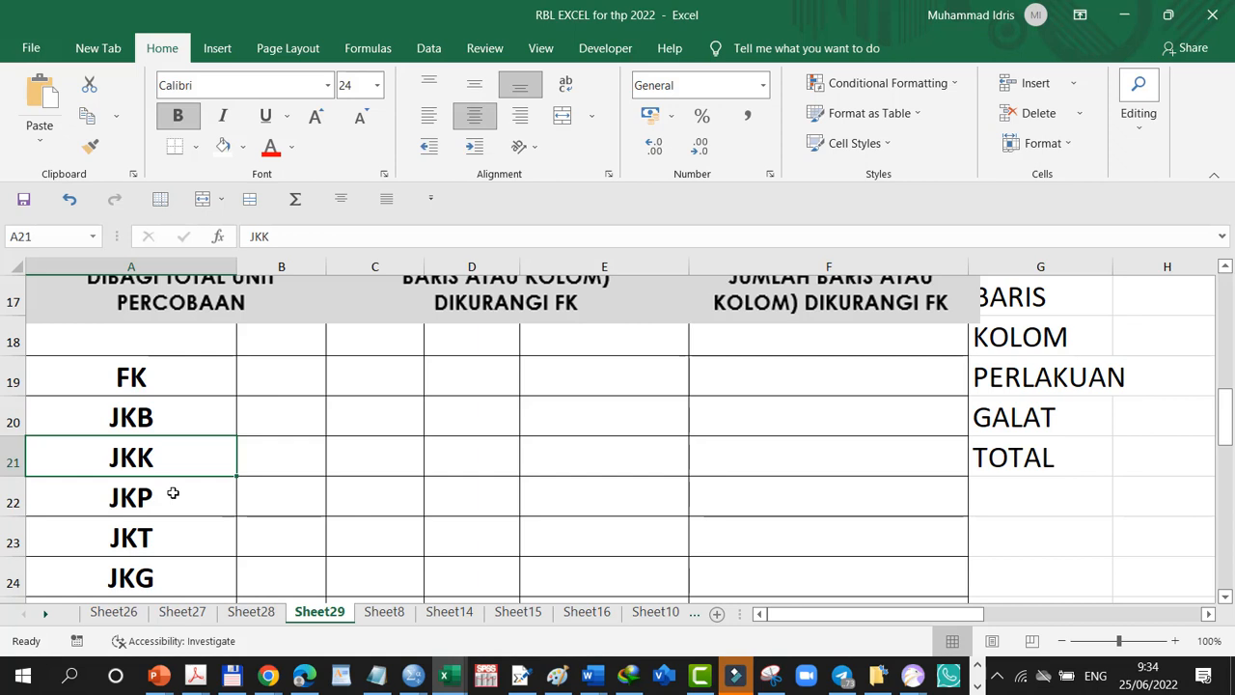
click(173, 493)
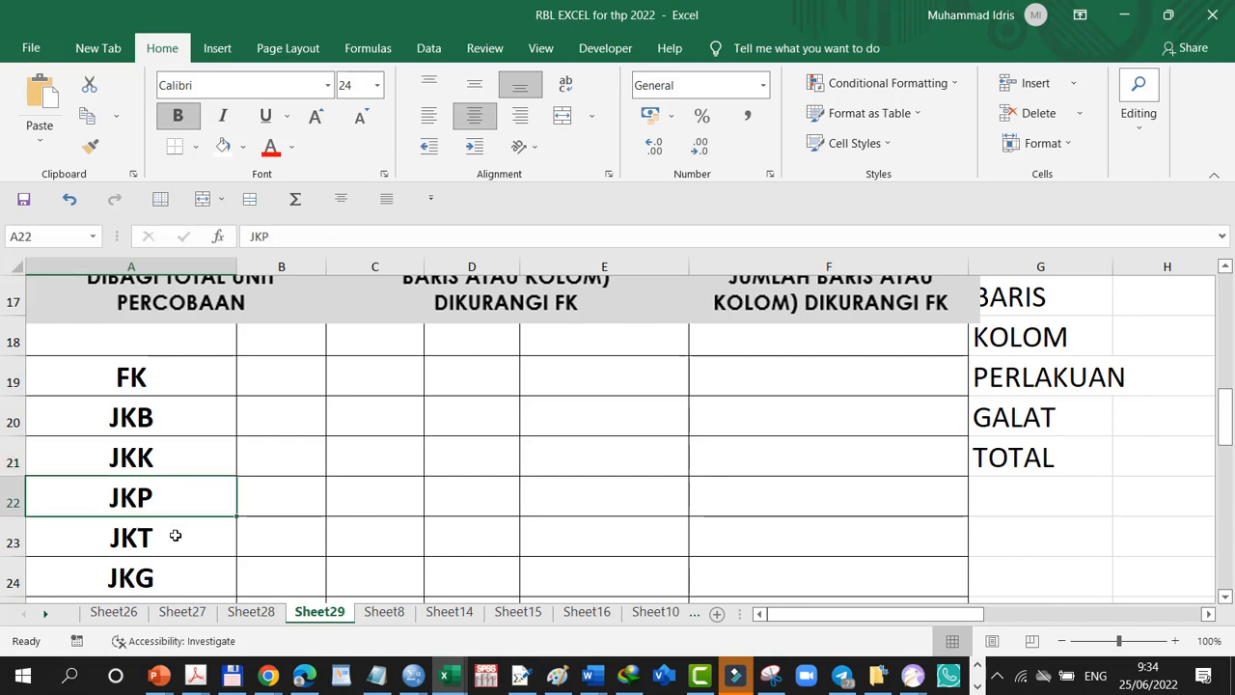
click(174, 537)
click(175, 585)
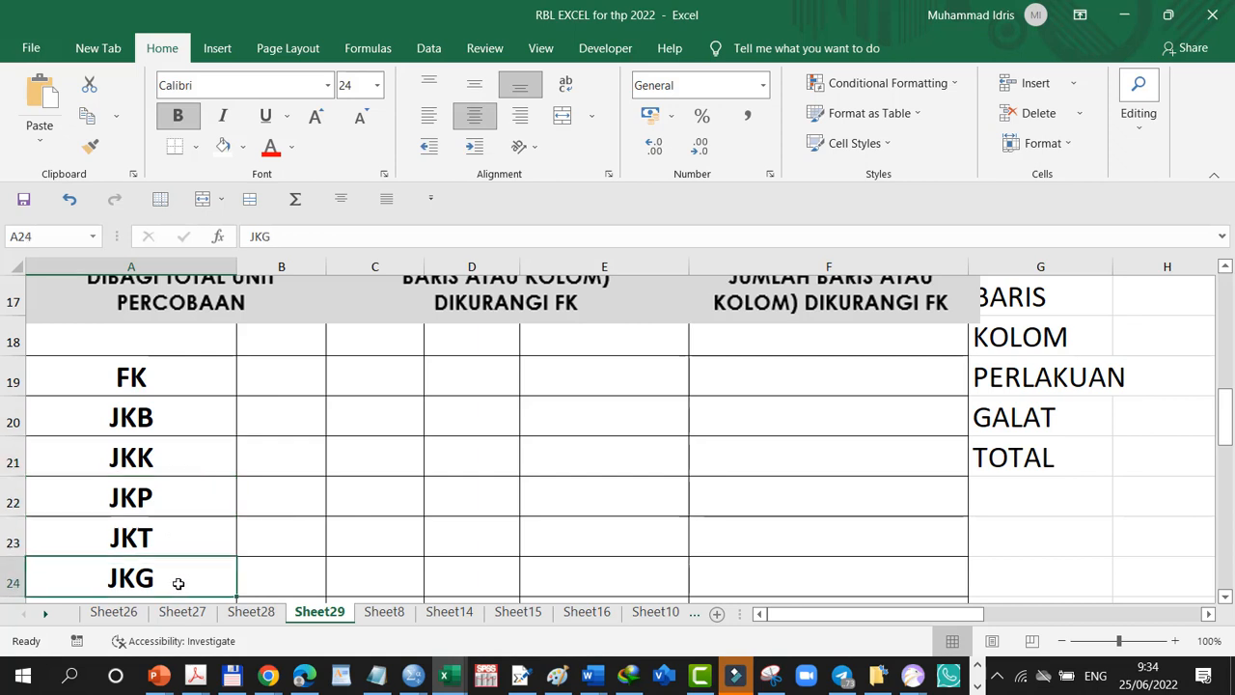
Calculate the correction factor FK in cell B19 with the formula =(50^2)/16.
click(300, 386)
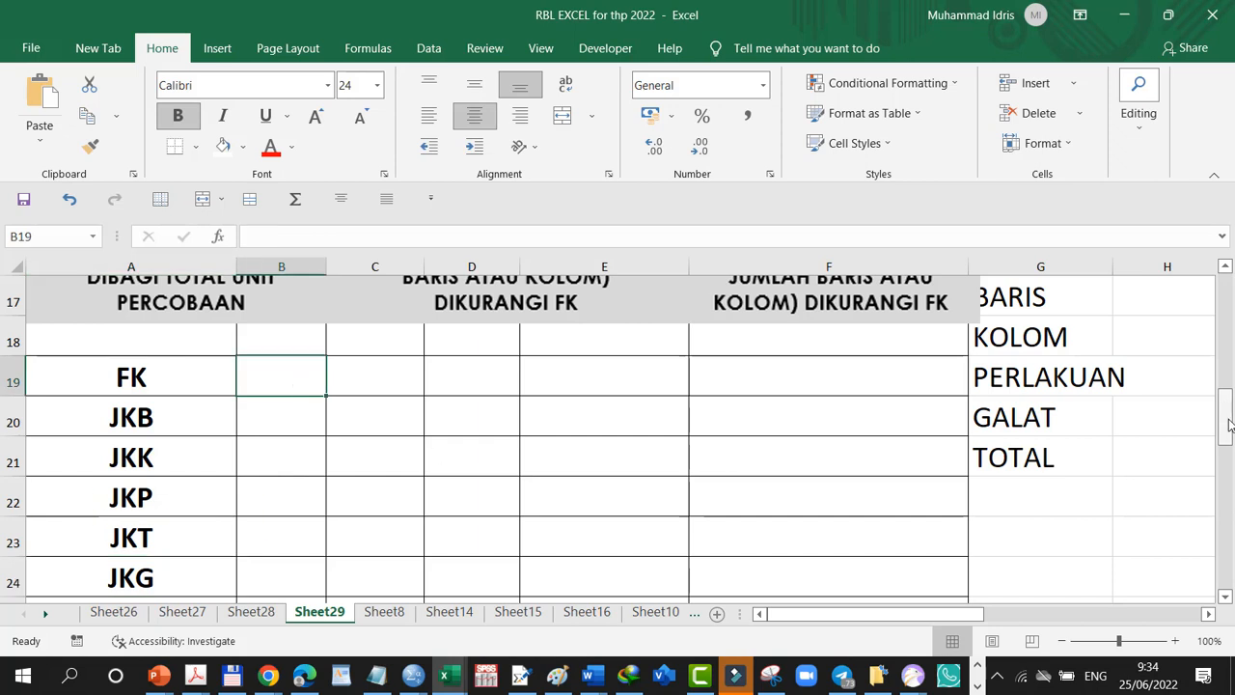
drag(1223, 409, 1224, 383)
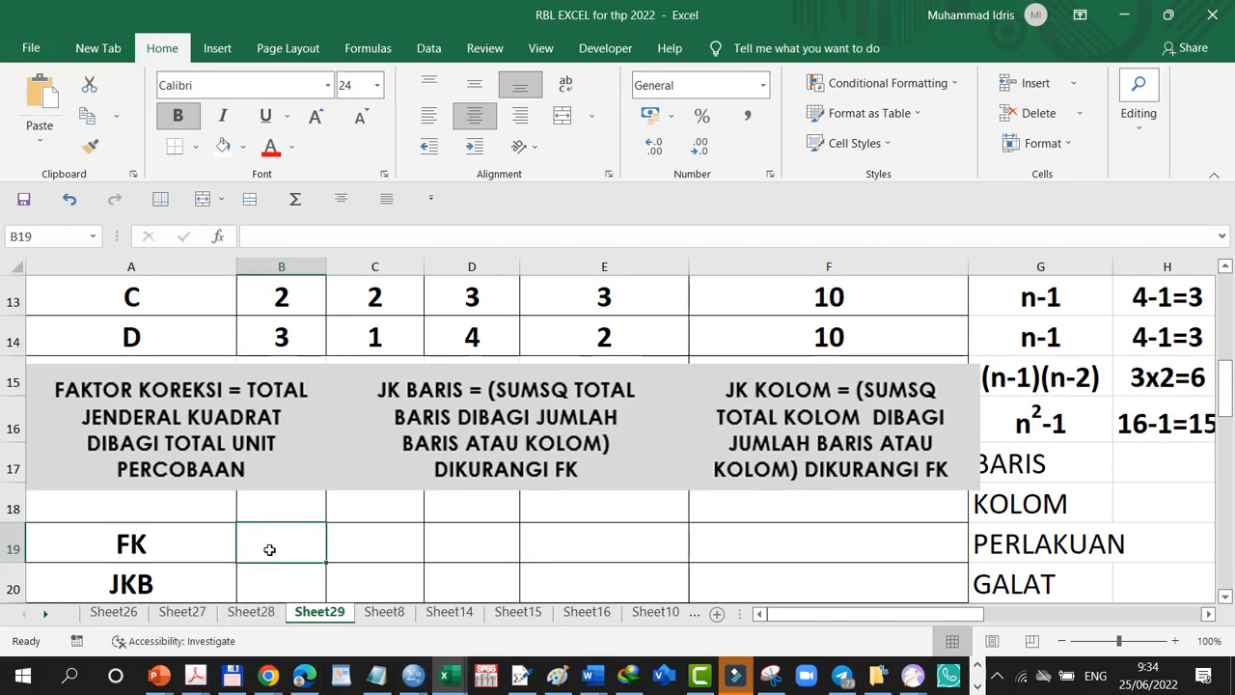
click(261, 238)
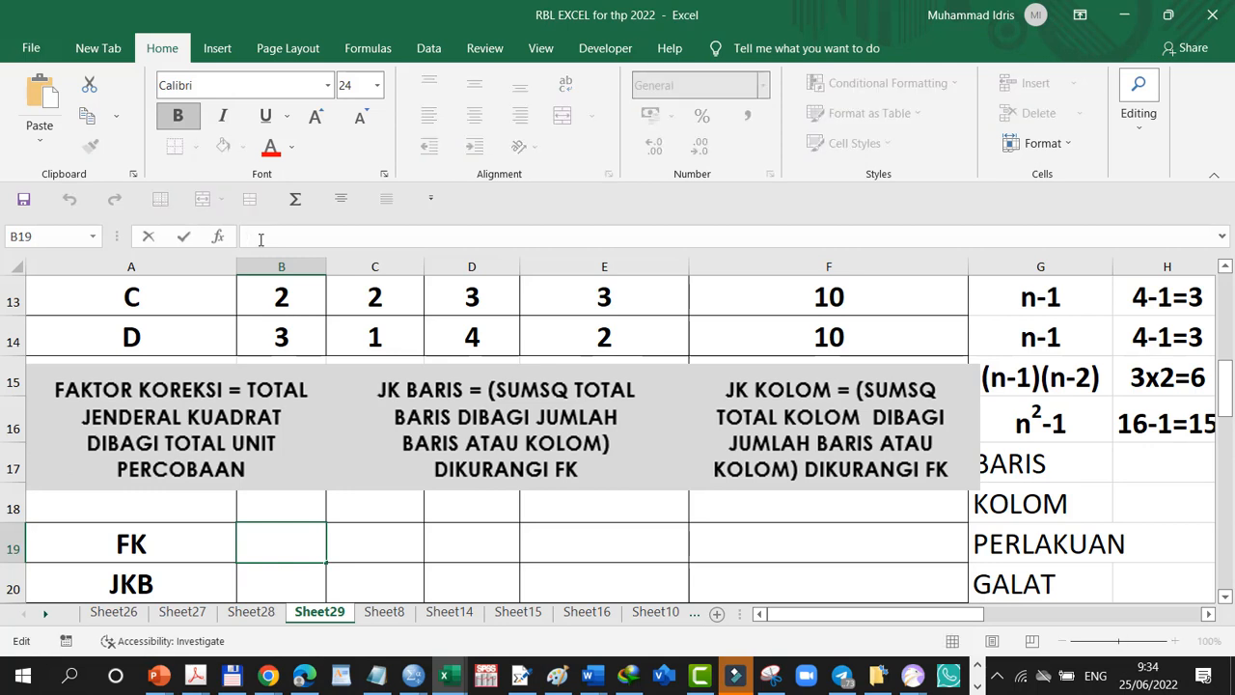
text(=)
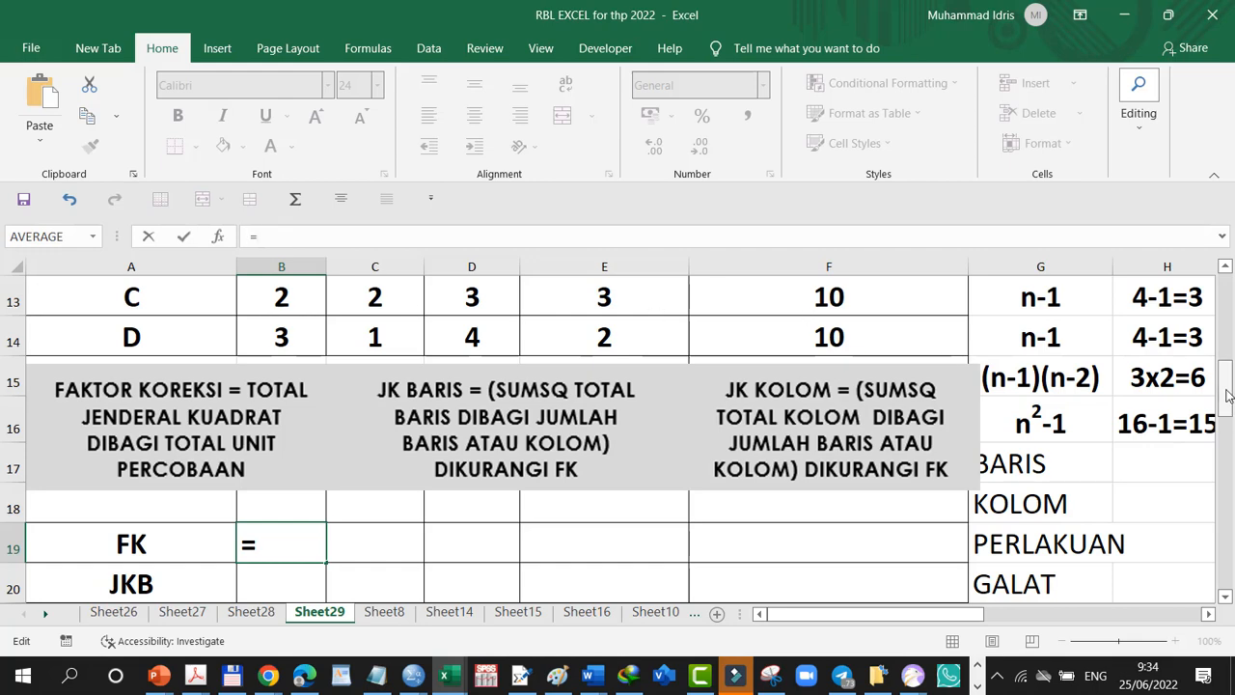
drag(1227, 397, 1226, 344)
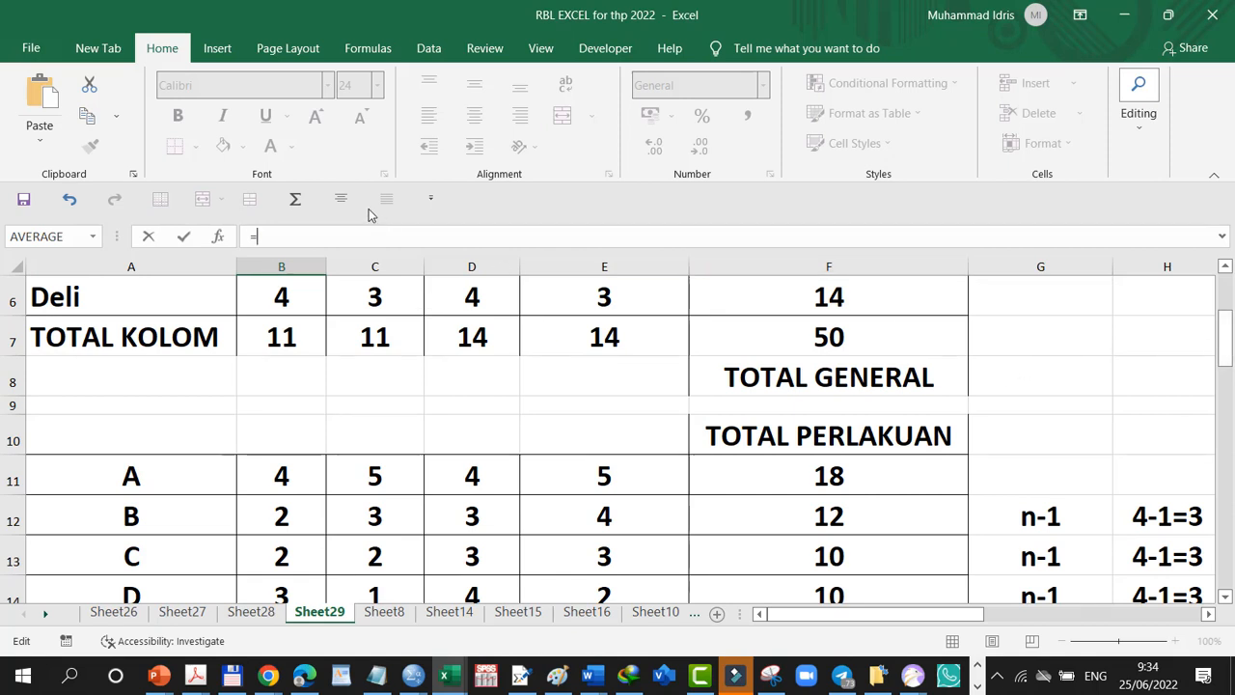
click(314, 236)
text(=50)
text(^)
text(2)
text())
text(()
text(1)
text(6)
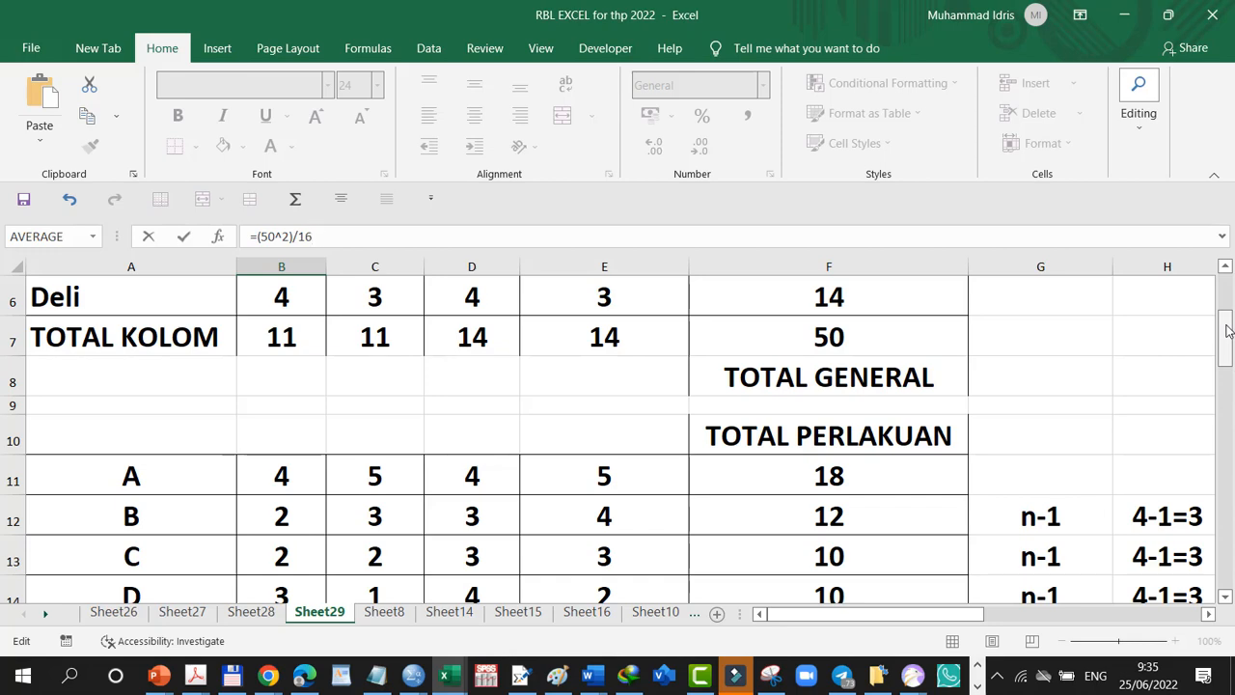
key(Return)
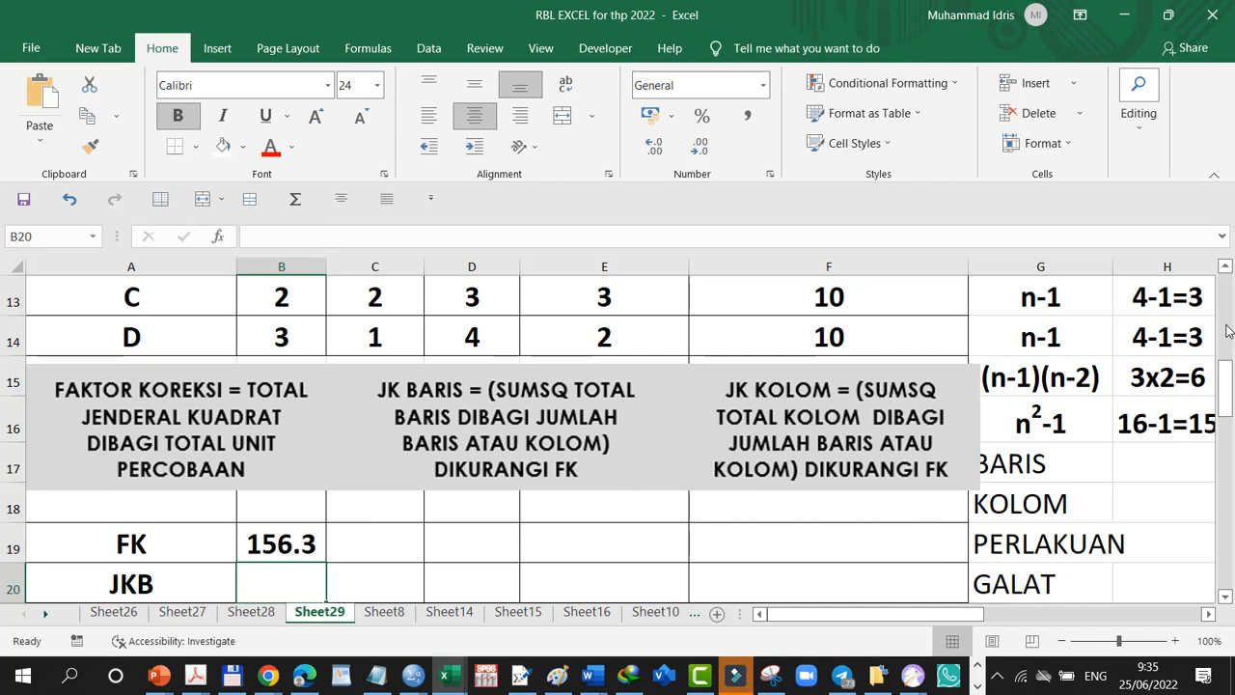
click(294, 545)
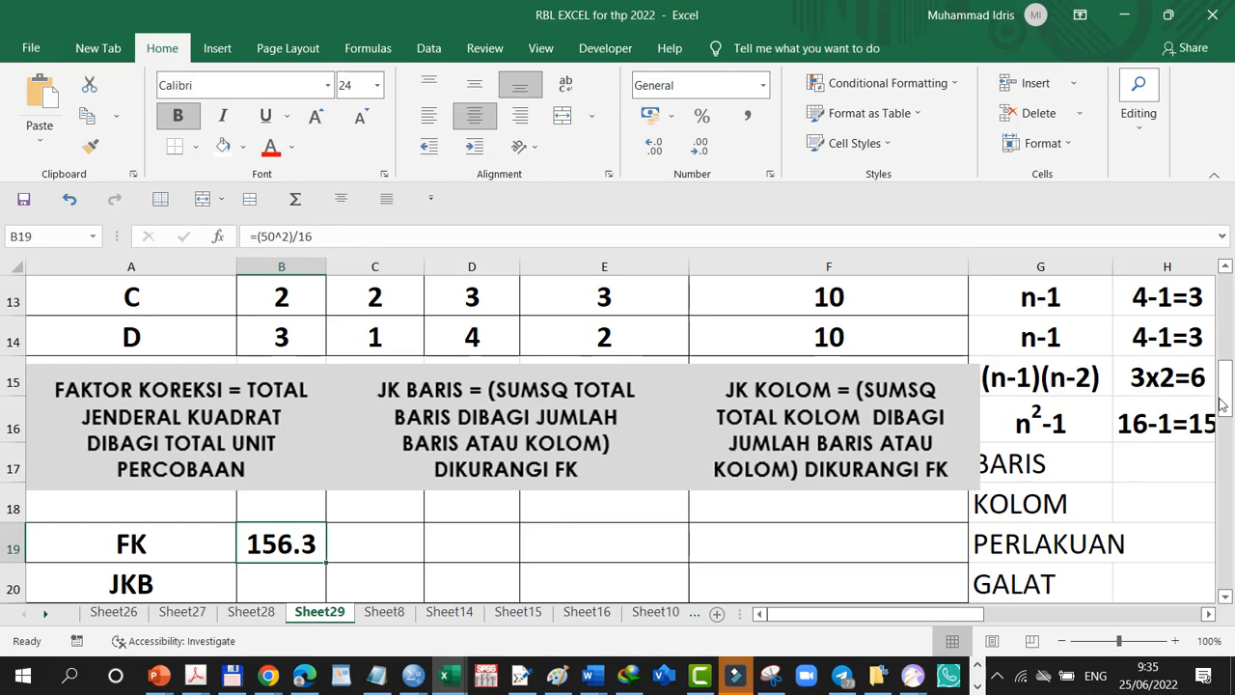
Begin the JKB formula in cell B20 by inserting the SUMSQ function.
drag(1230, 389, 1229, 415)
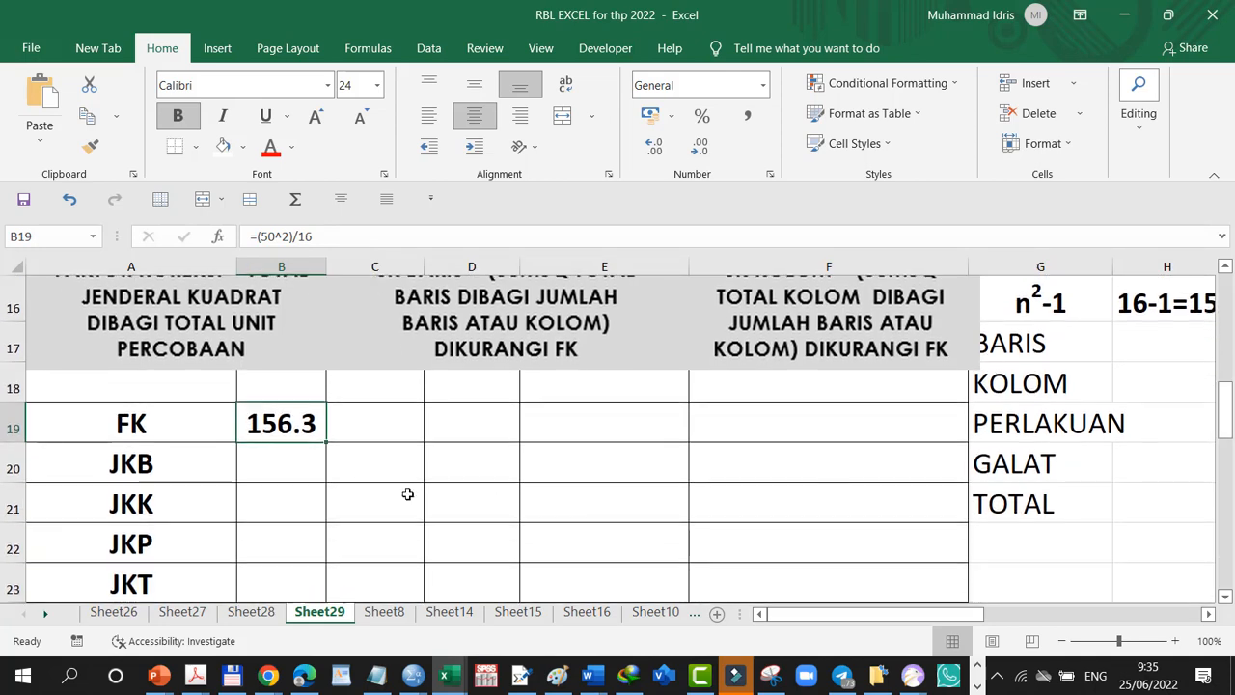
click(276, 455)
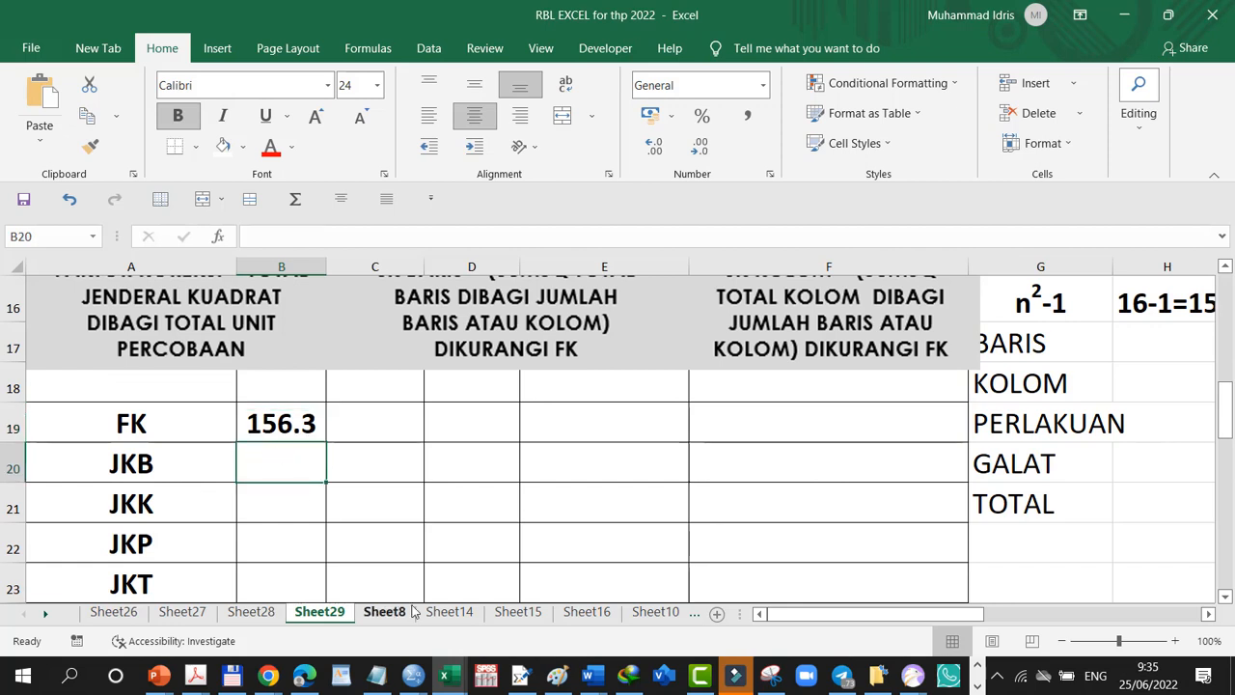
text(=)
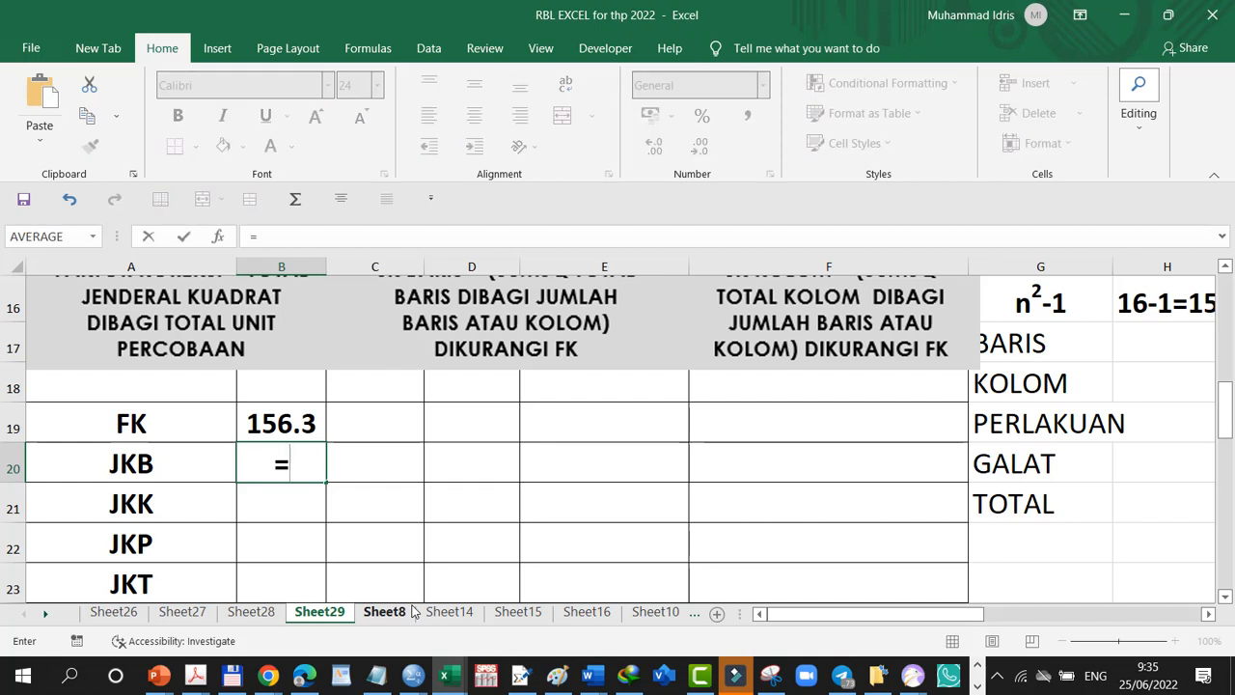
click(219, 238)
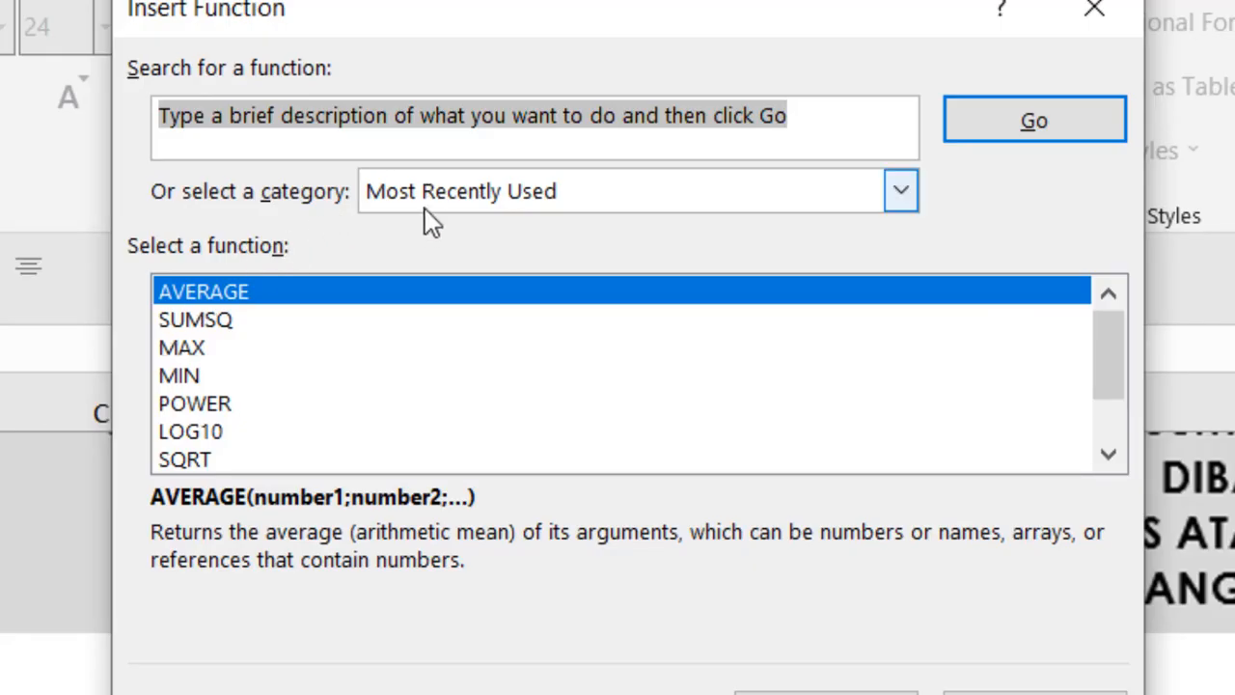
click(242, 324)
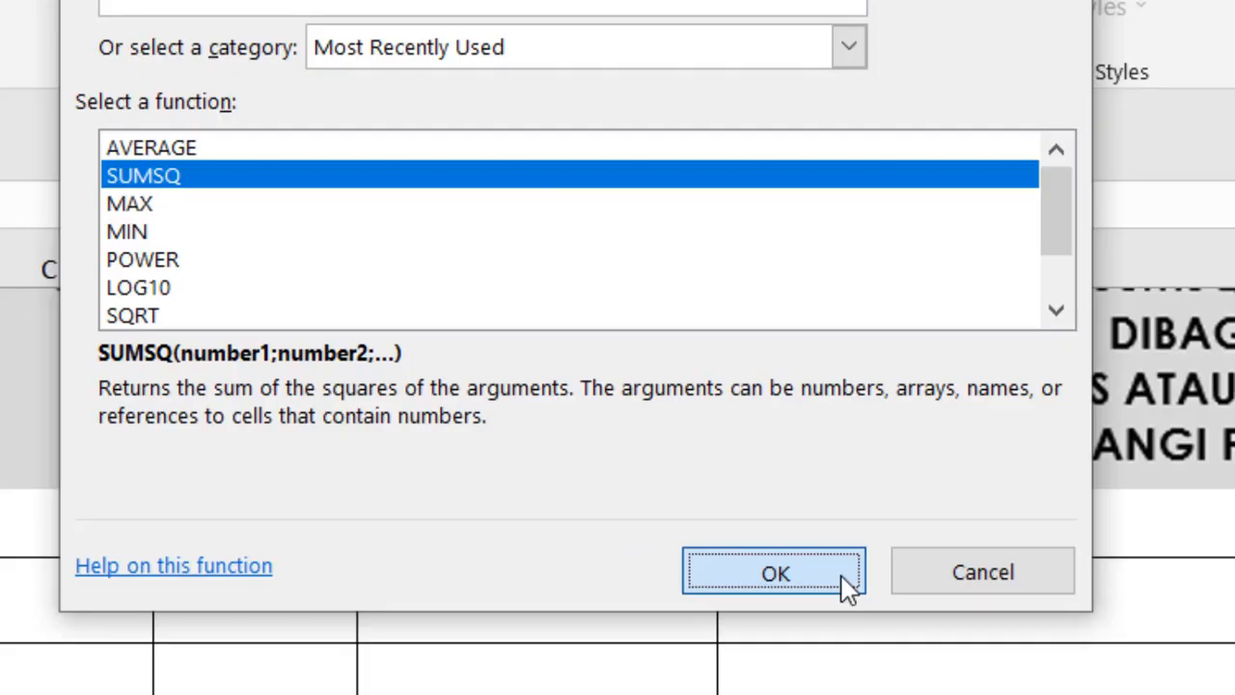
click(843, 580)
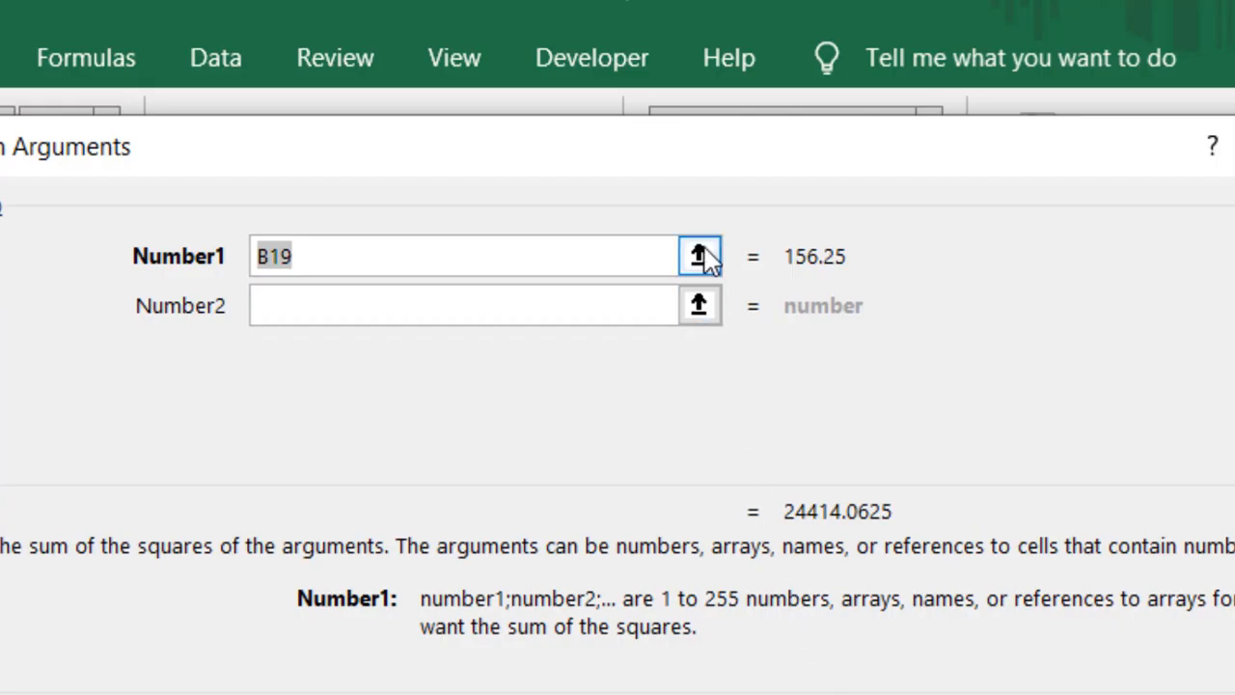
Use the TOTAL BARIS values in F3:F6 as the SUMSQ argument for JKB and accept the function.
click(702, 253)
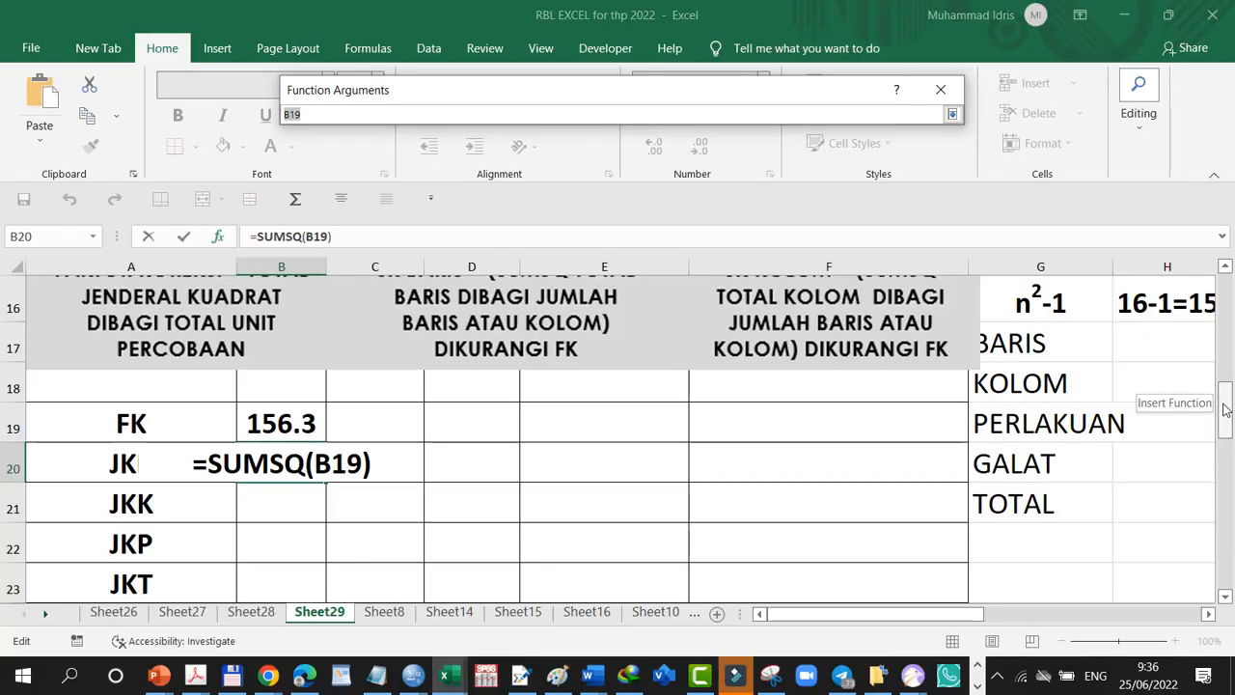
drag(1226, 410, 1199, 302)
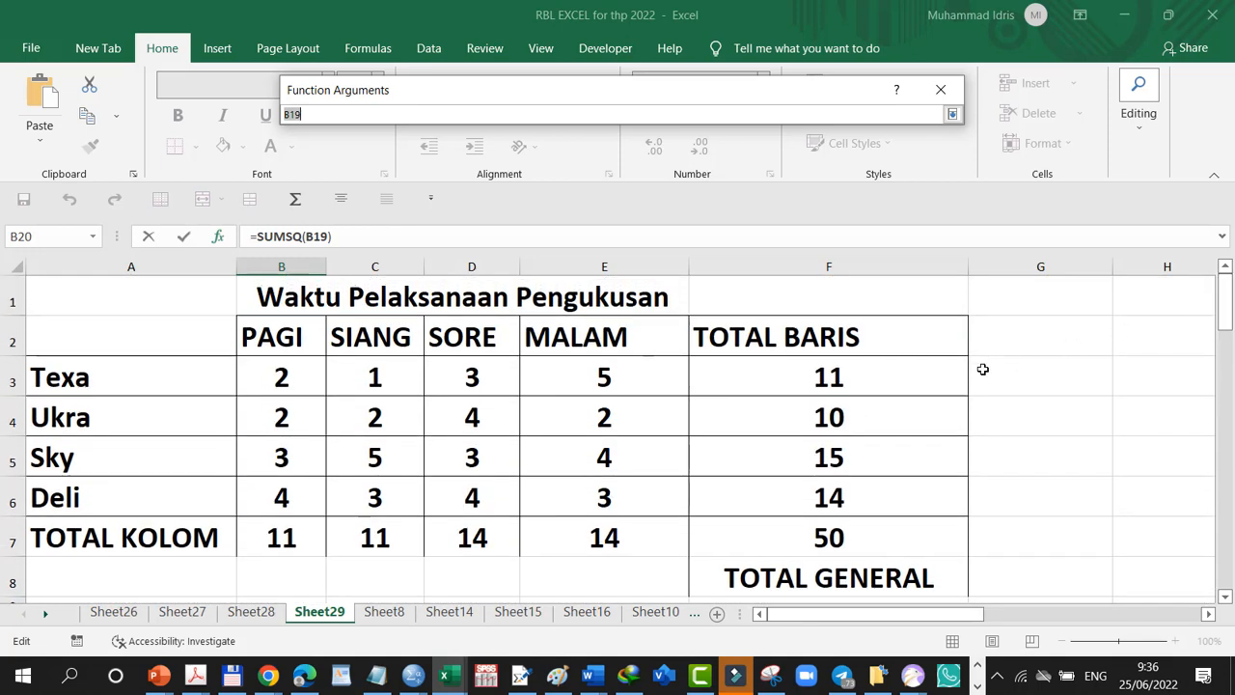
click(826, 377)
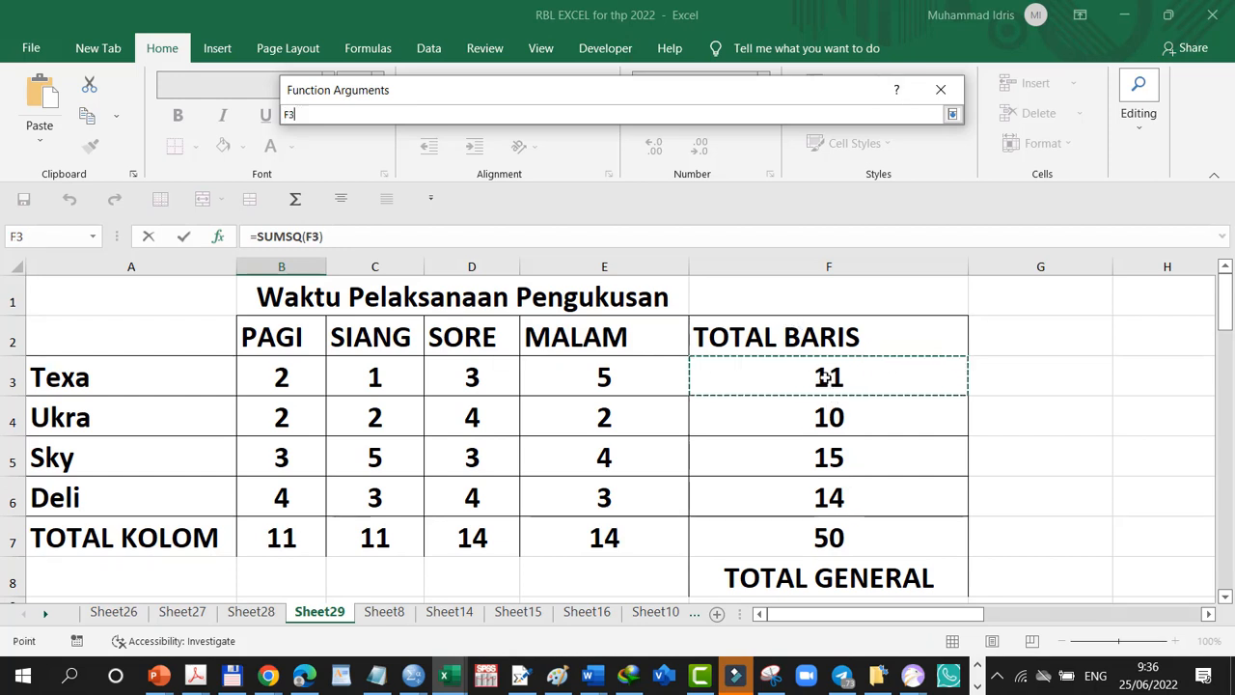
drag(826, 377, 826, 492)
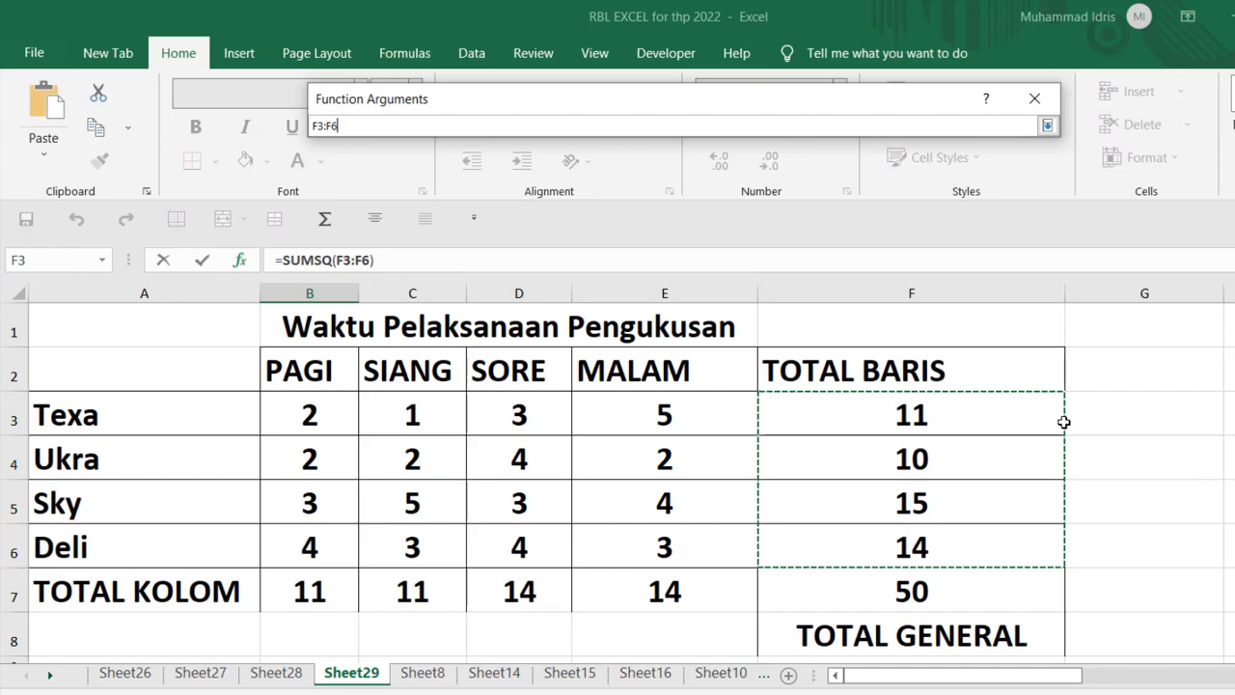
key(Return)
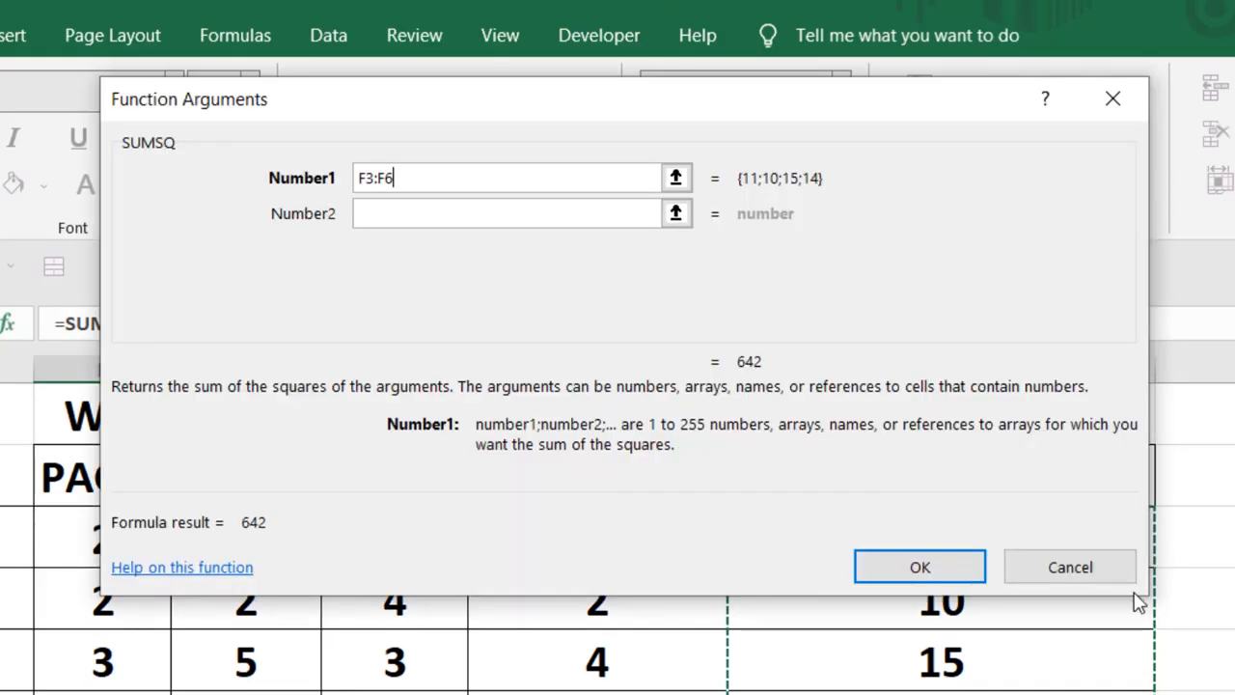
click(876, 566)
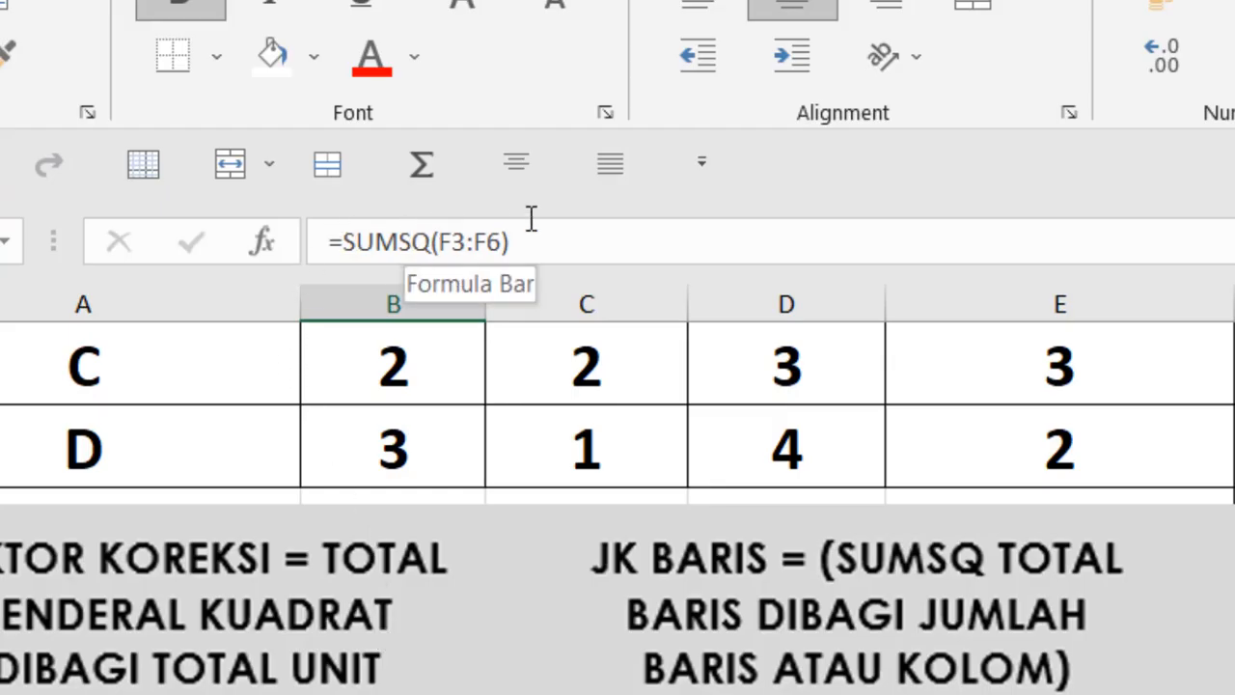
Complete the JKB formula by dividing by 4 and subtracting FK, giving =SUMSQ(F3:F6)/4-B19.
click(529, 249)
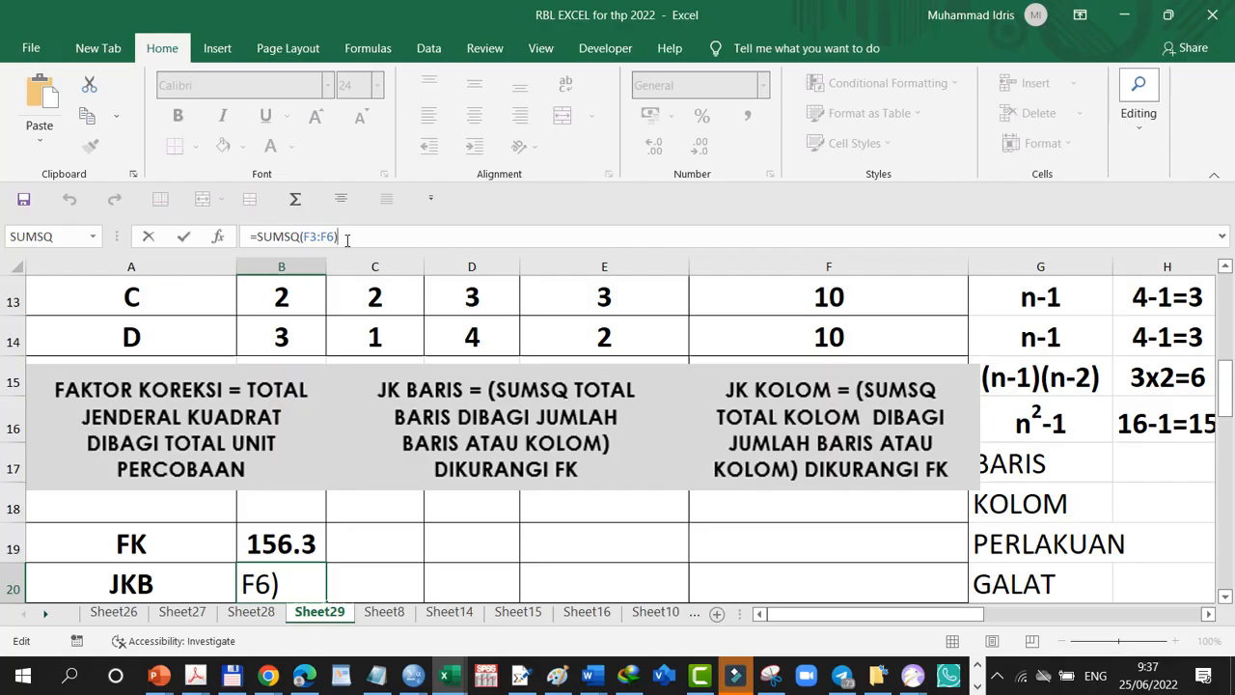
text(/)
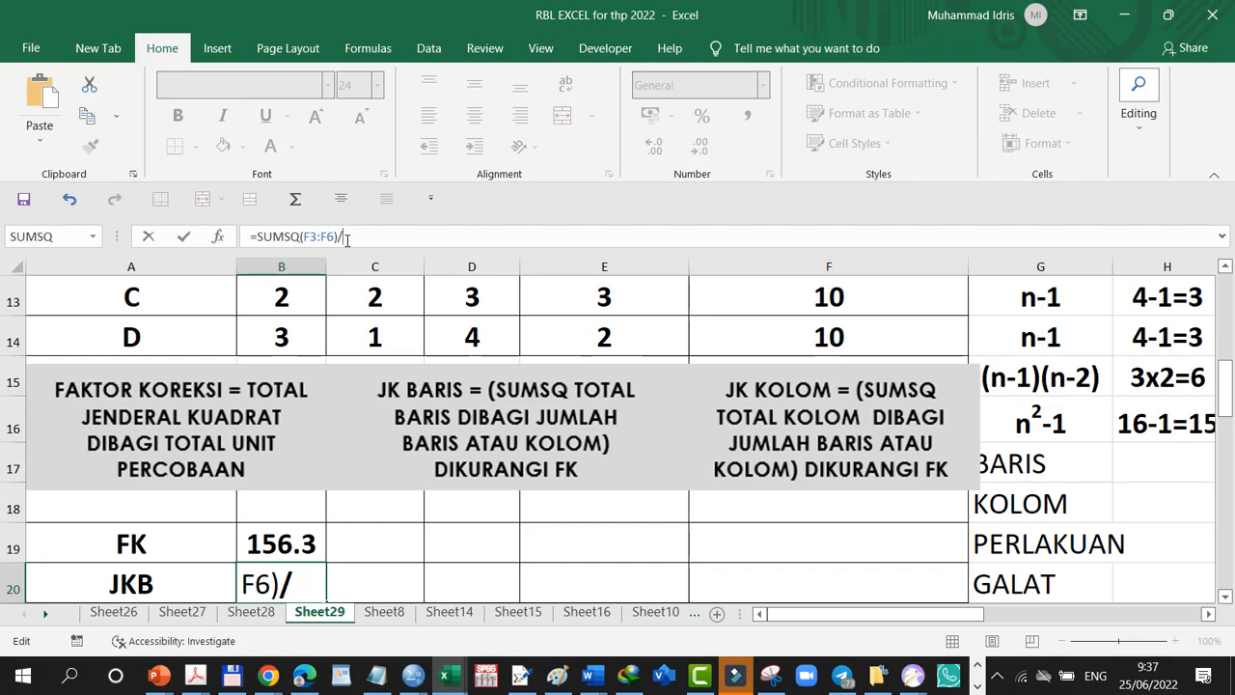
text(4-)
click(292, 543)
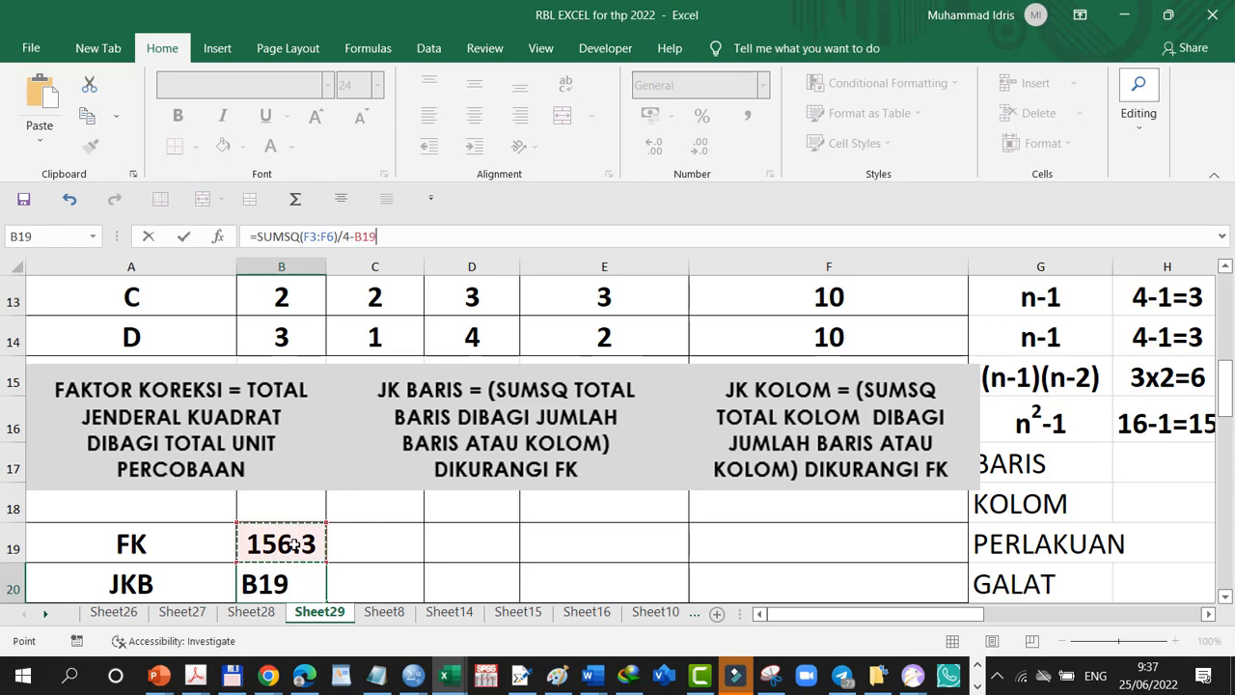
mouse_move(877, 675)
key(Return)
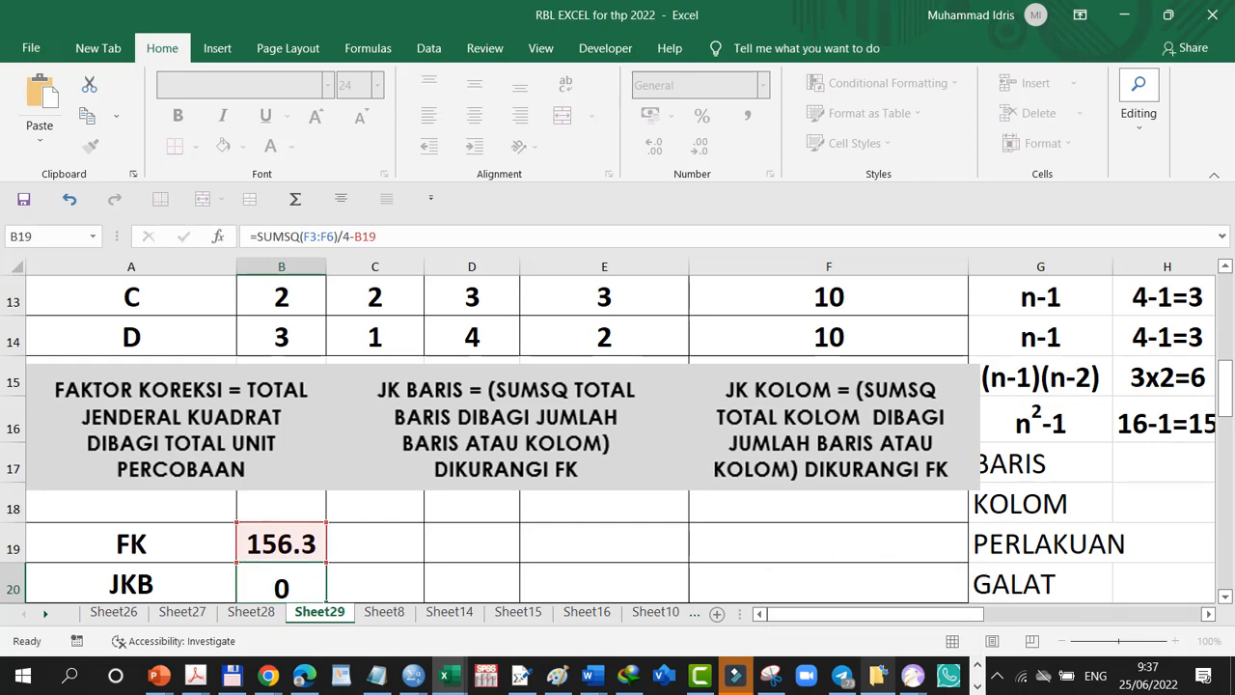
mouse_move(592, 676)
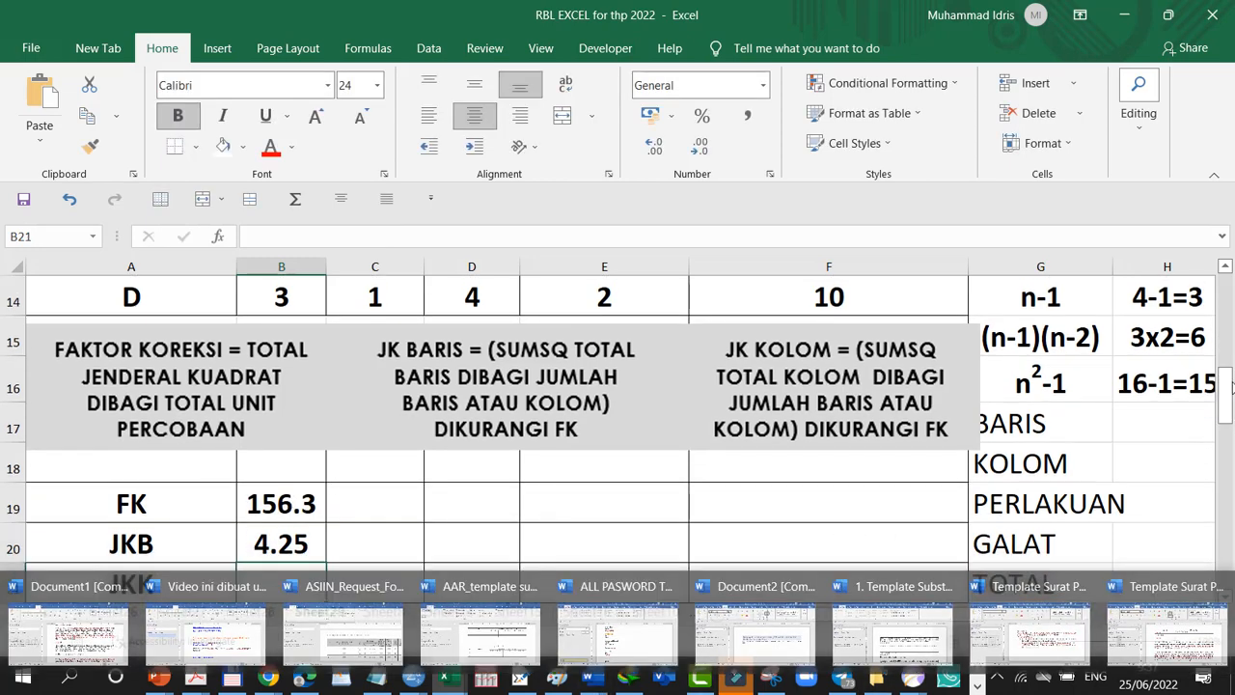
Begin the JKK formula in cell B21 by inserting the SUMSQ function.
drag(1227, 395, 1230, 409)
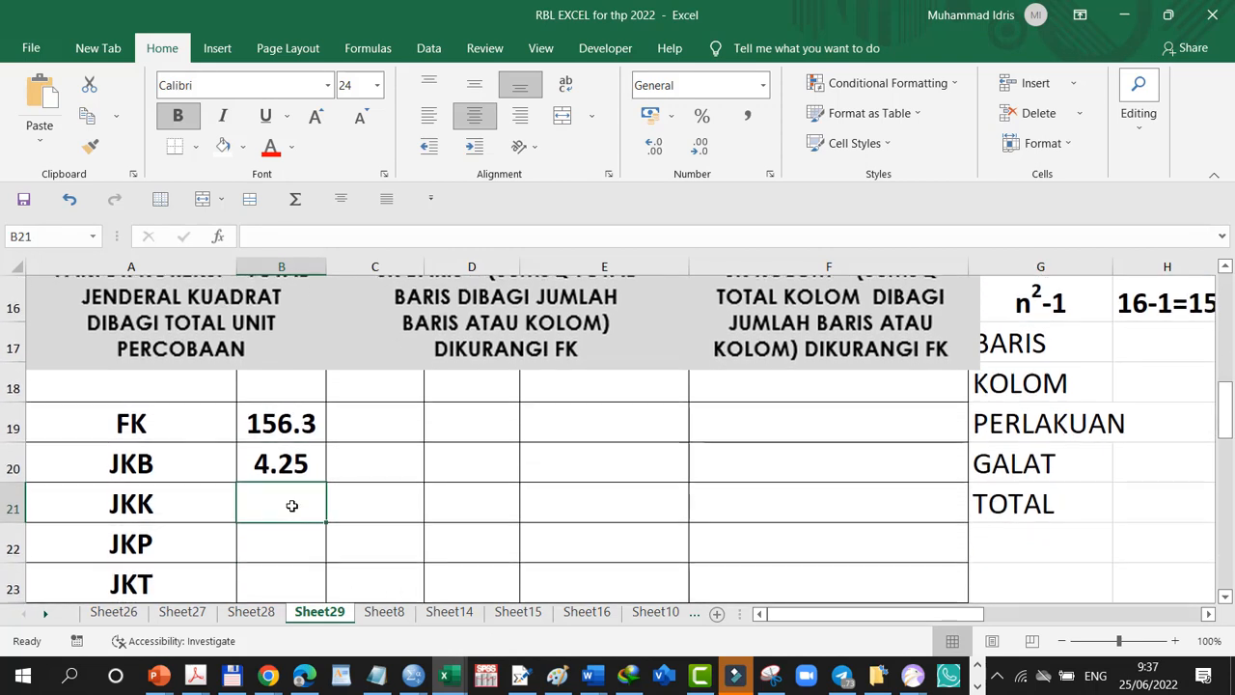
text(=)
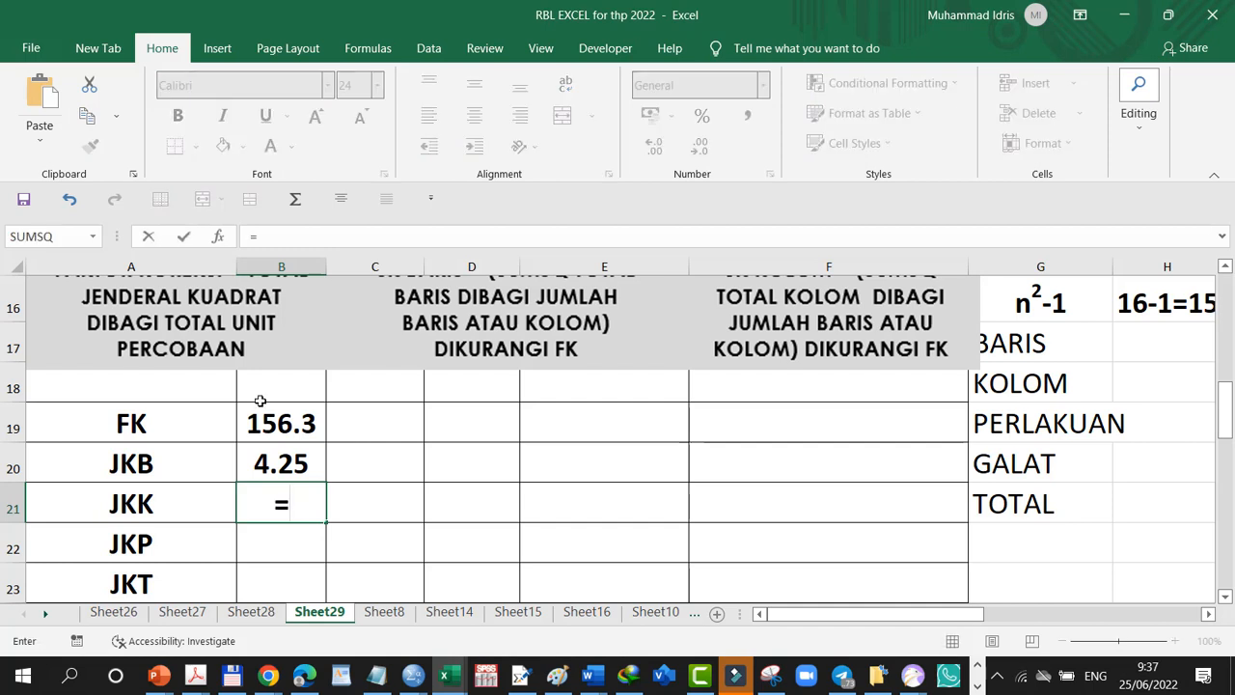
click(219, 237)
click(405, 211)
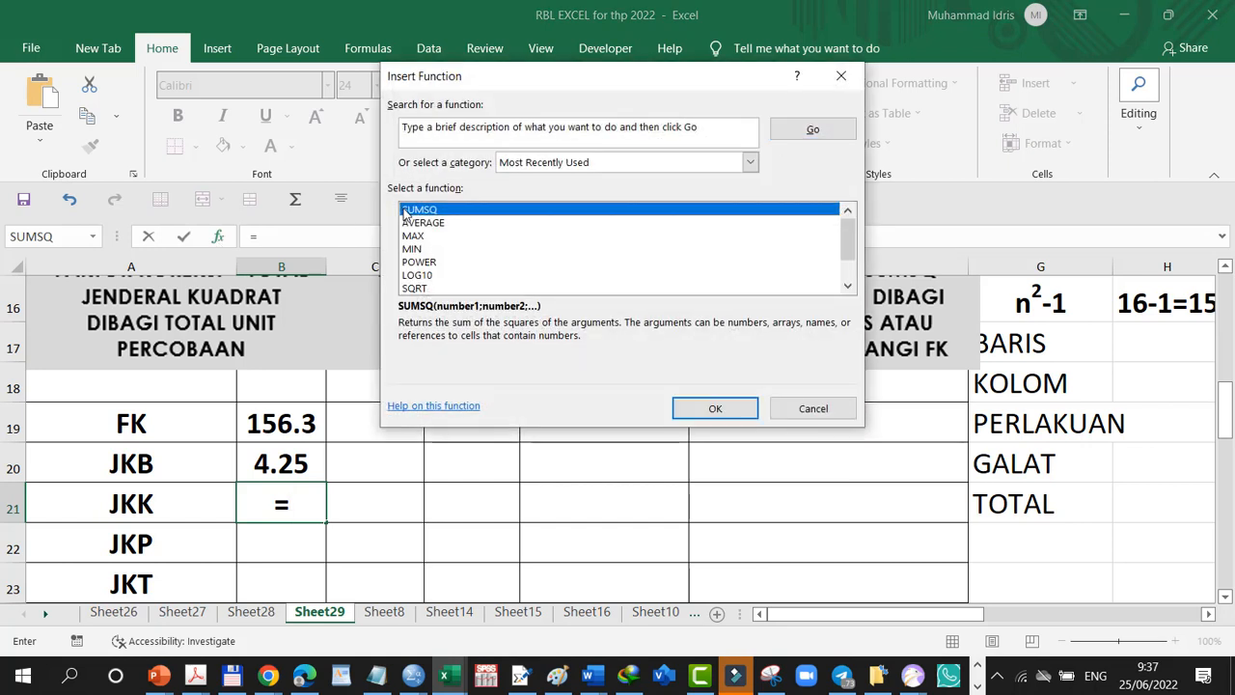
click(735, 408)
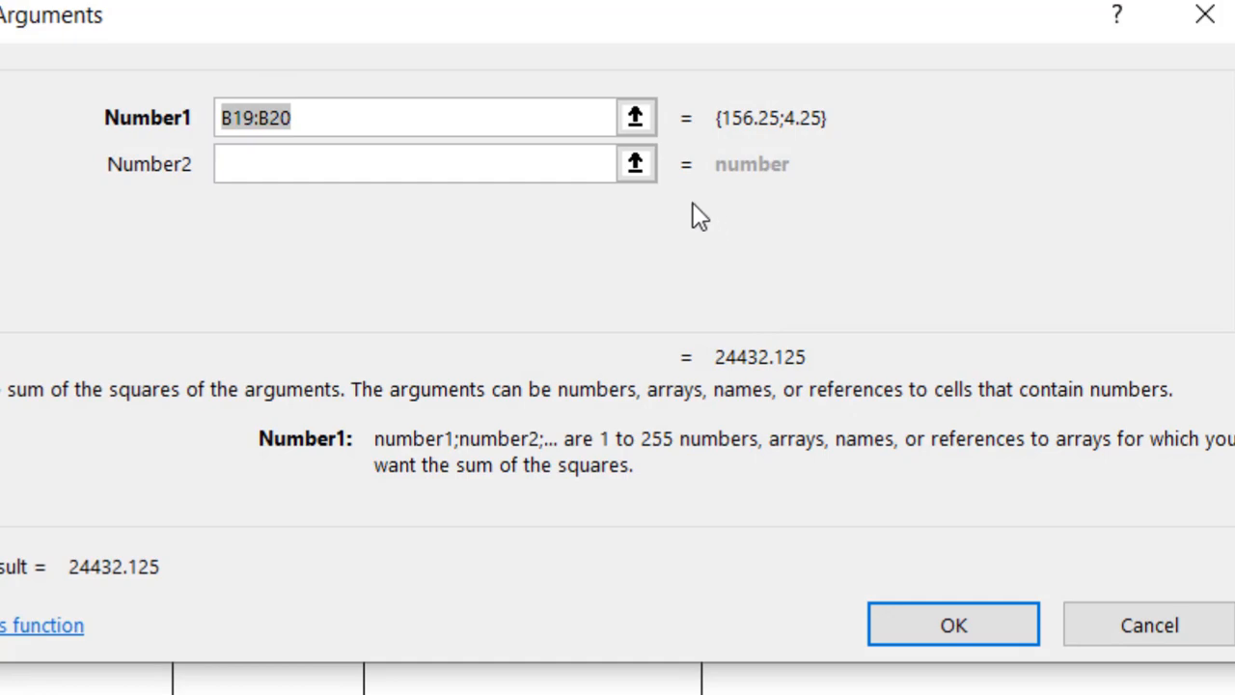
Use the TOTAL KOLOM values in B7:E7 as the SUMSQ argument for JKK and accept the function.
click(635, 117)
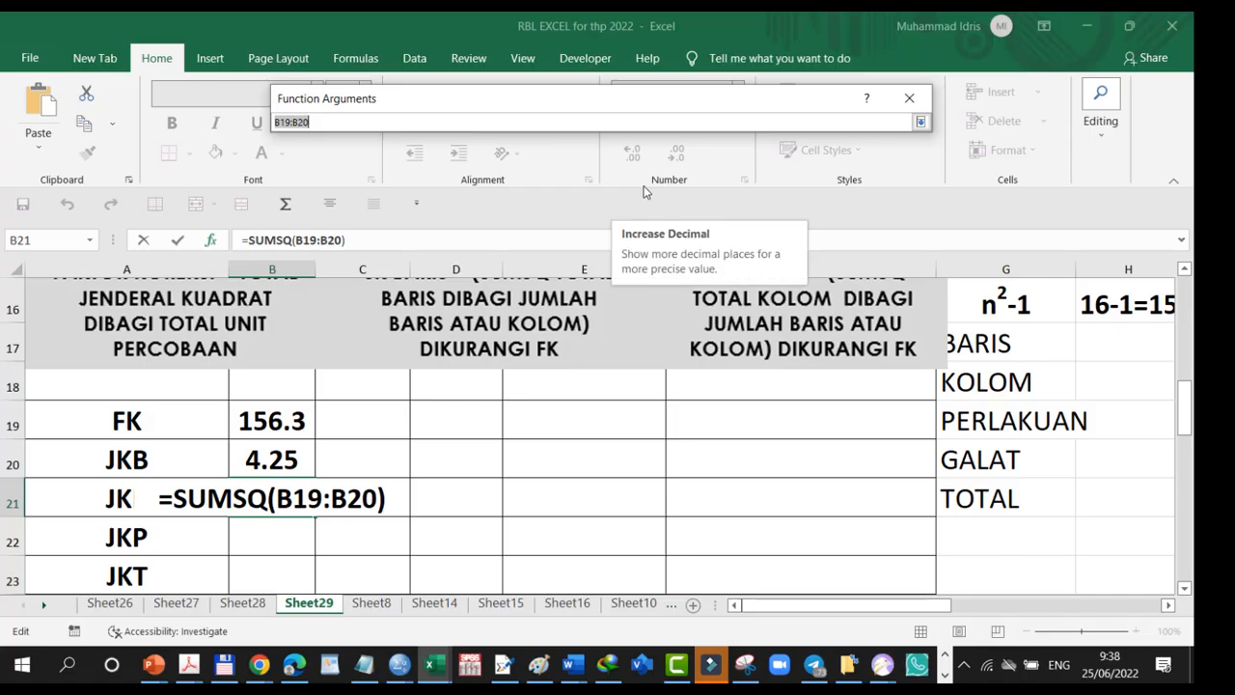
click(1183, 272)
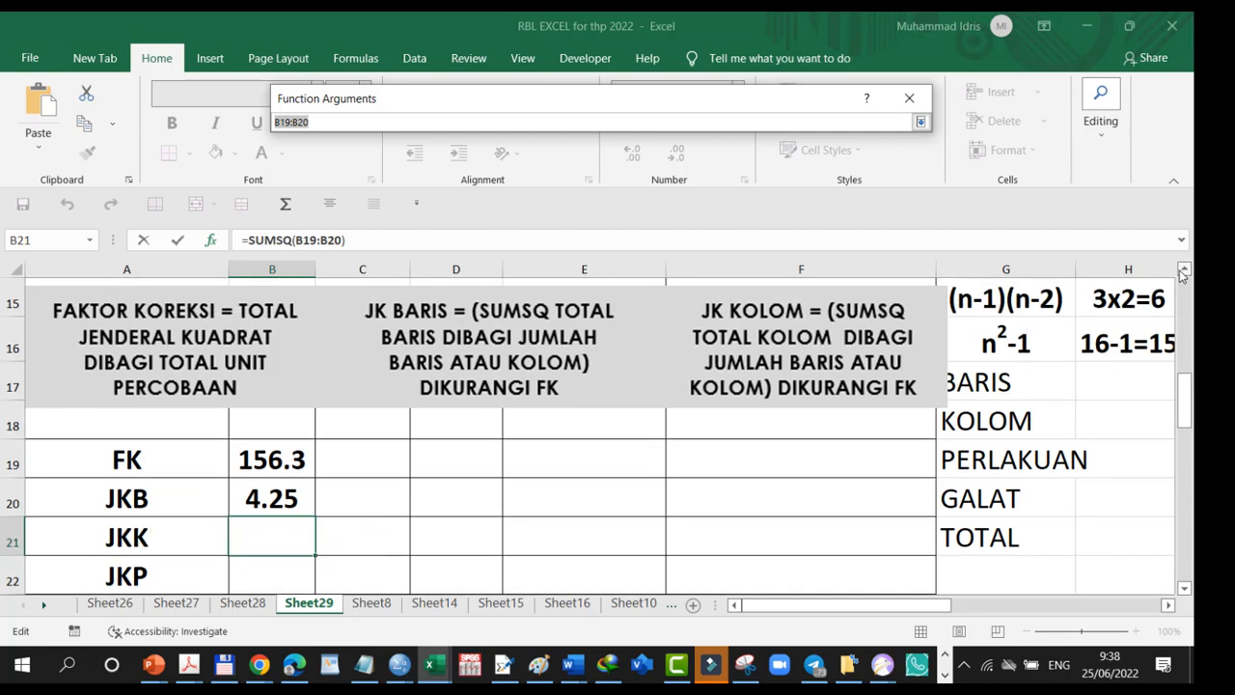
click(1183, 273)
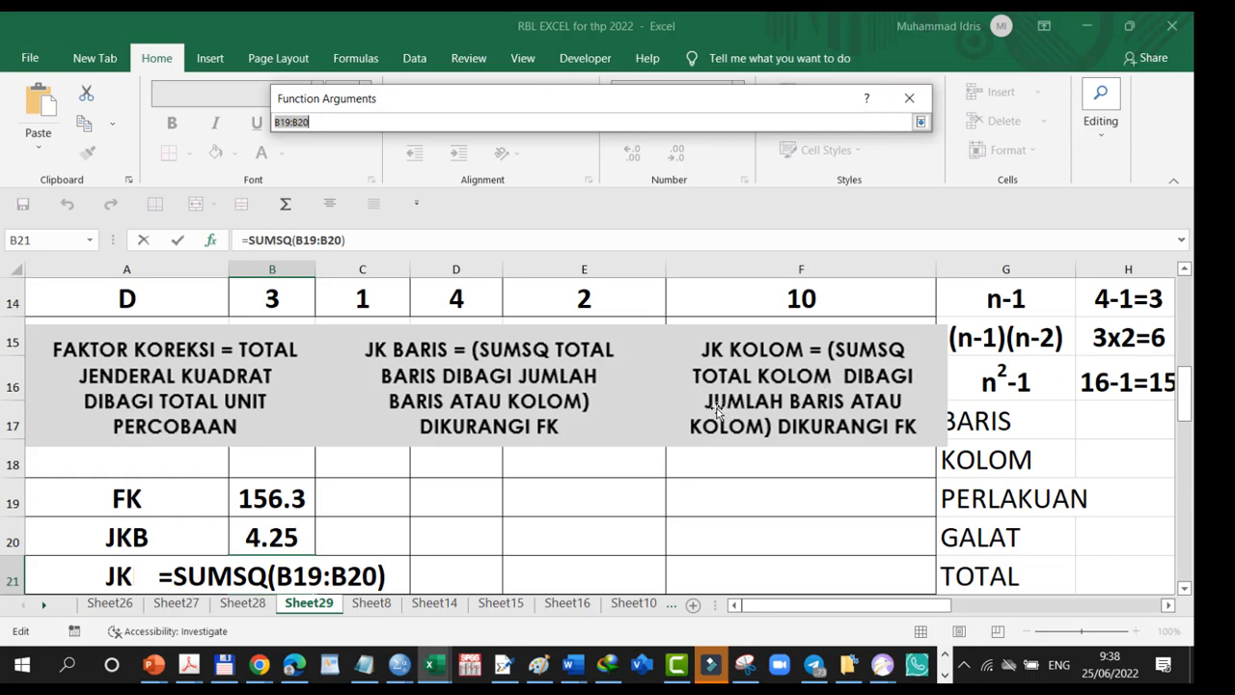
click(1185, 270)
click(1184, 270)
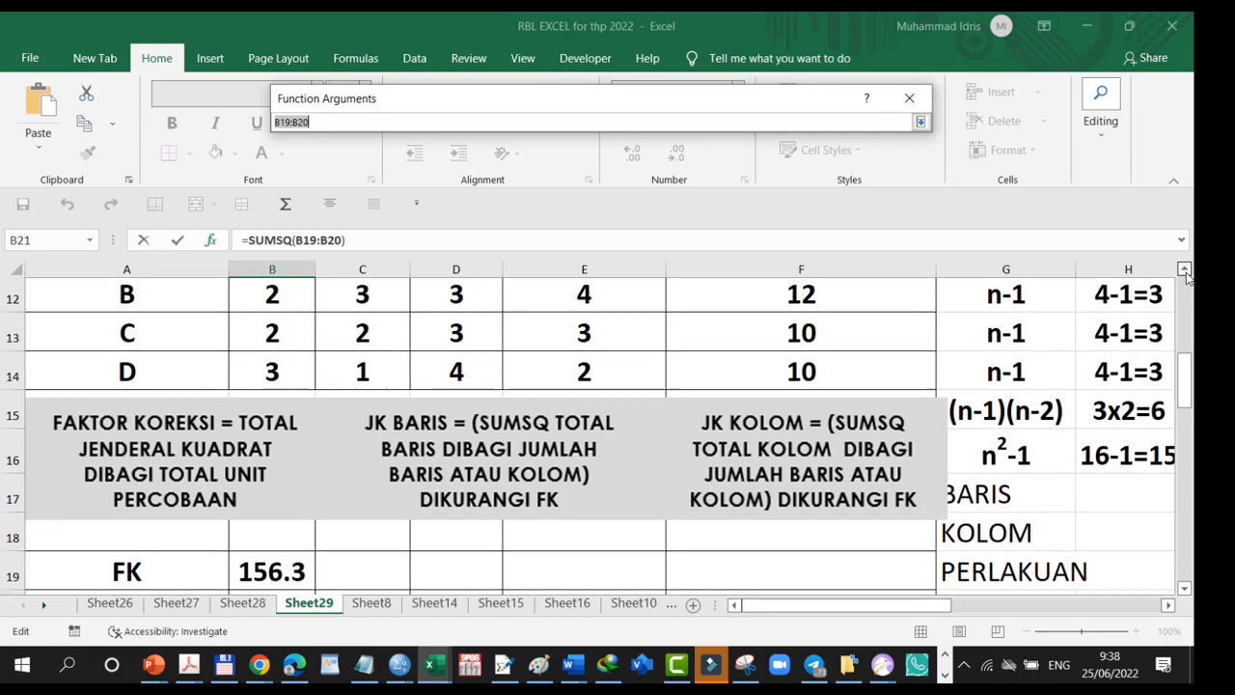
click(1185, 270)
click(1184, 270)
click(1185, 270)
click(1185, 270)
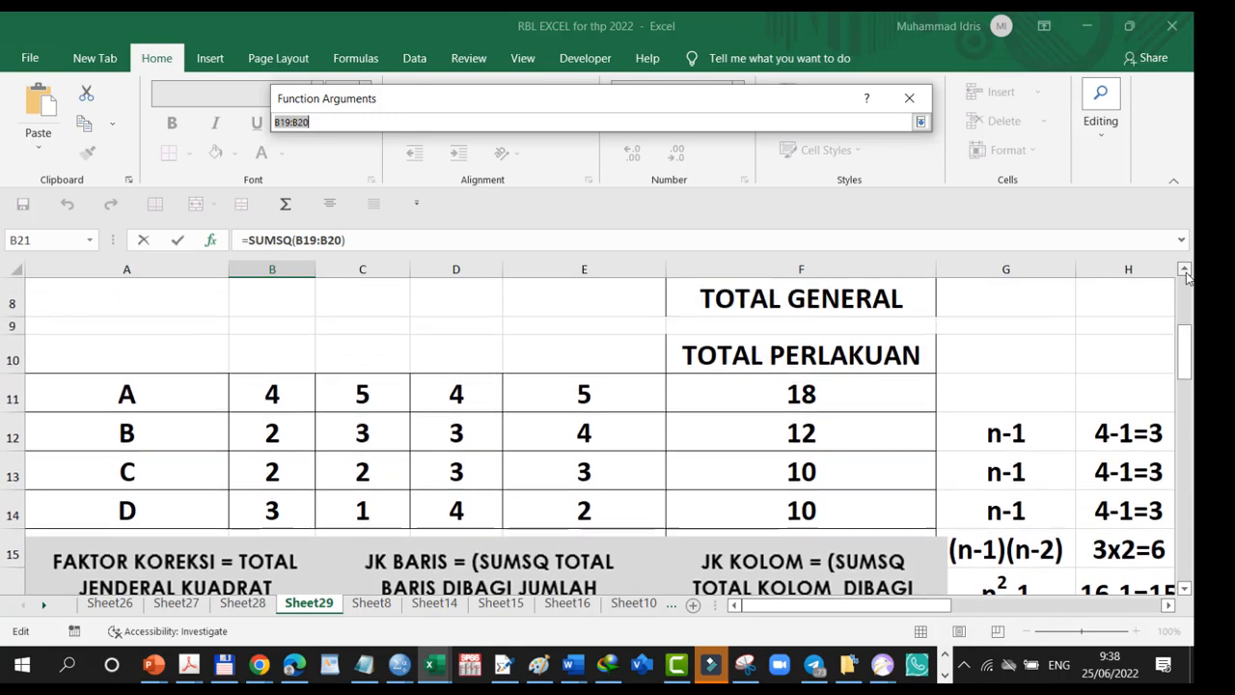
click(1185, 271)
click(1184, 271)
click(1184, 270)
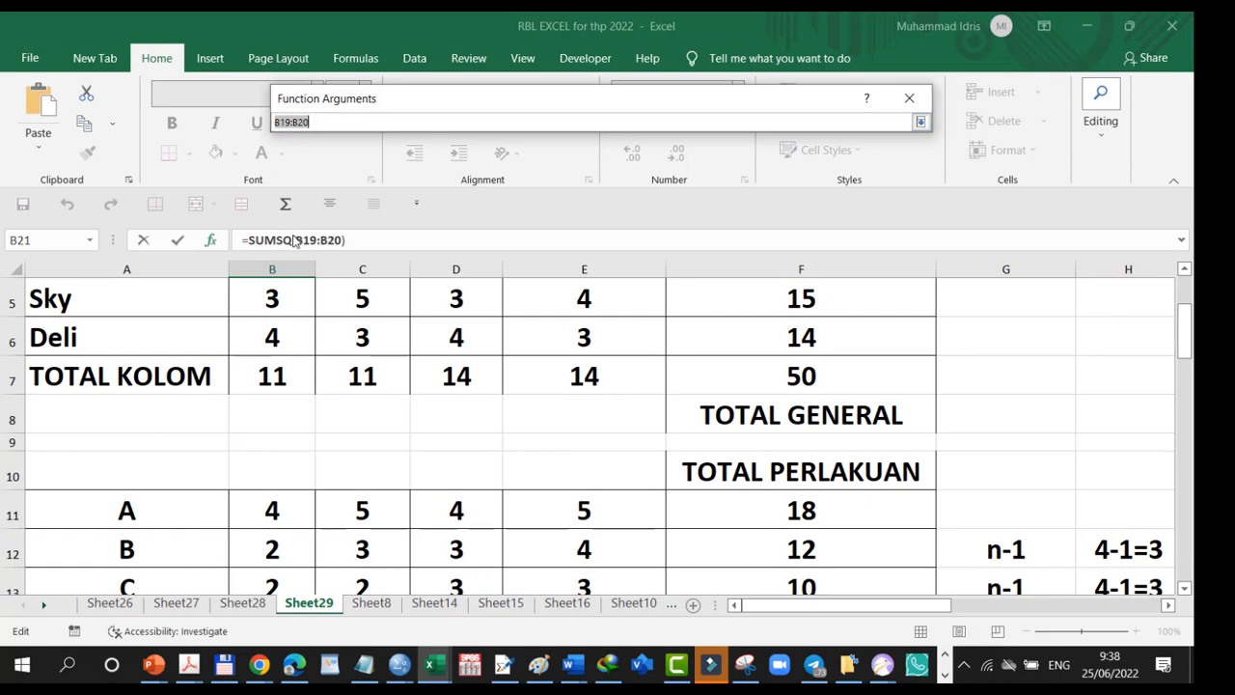
drag(264, 376, 522, 380)
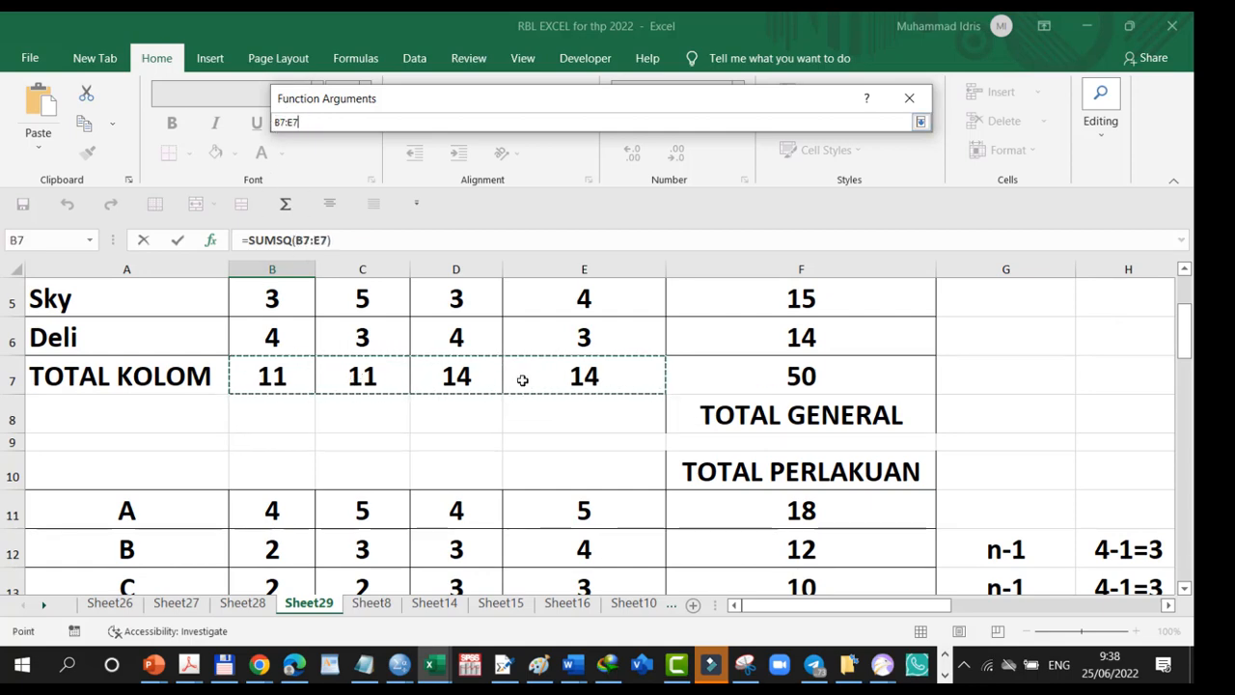
click(922, 122)
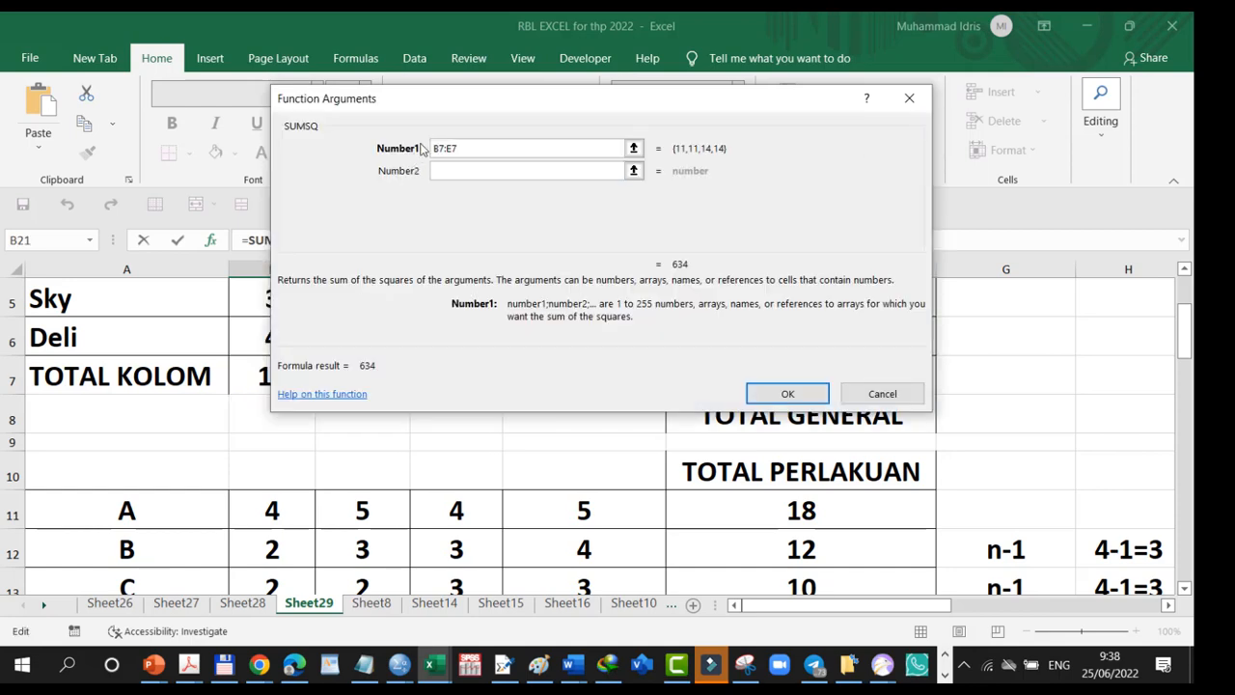
click(780, 394)
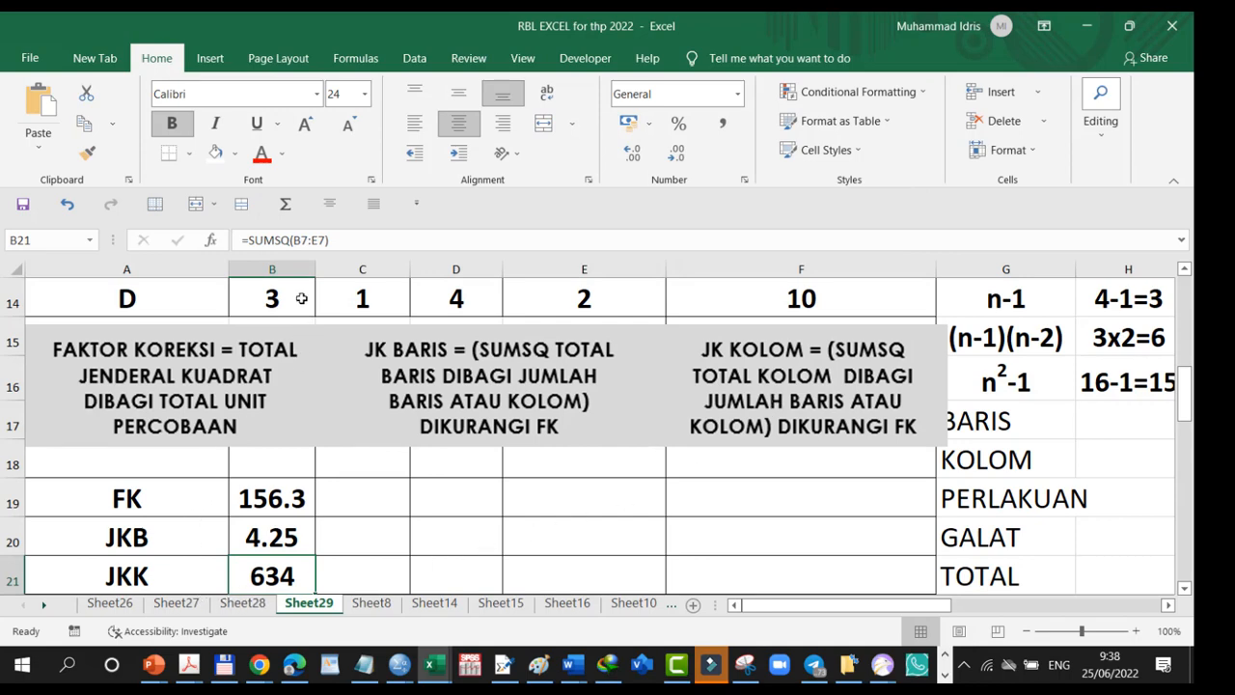
Complete the JKK formula by dividing by 4 and subtracting FK, giving =SUMSQ(B7:E7)/4-B19.
click(342, 237)
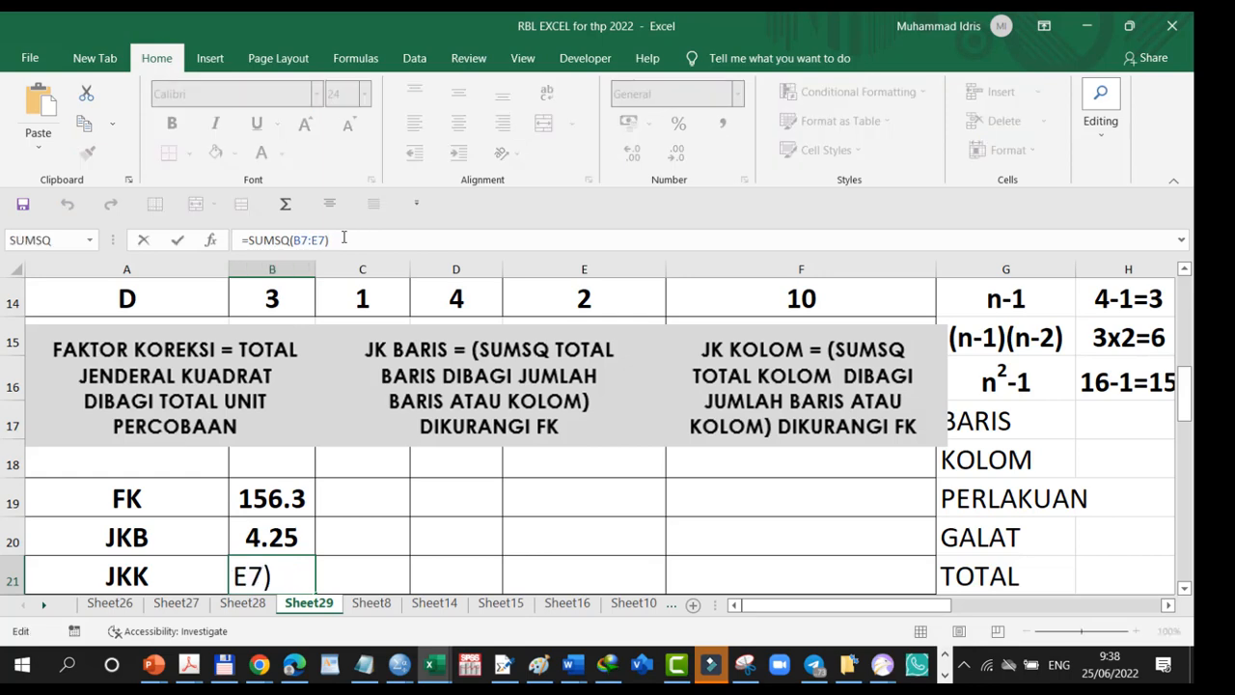
text(/4)
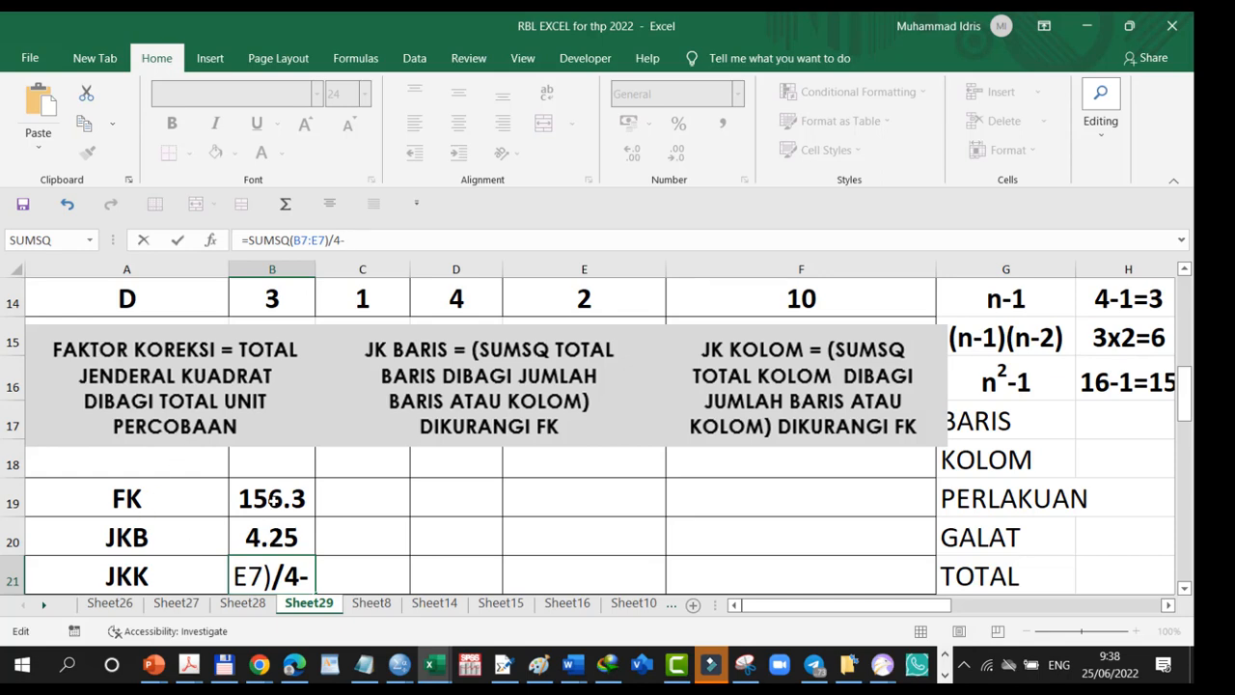
text(-)
click(273, 499)
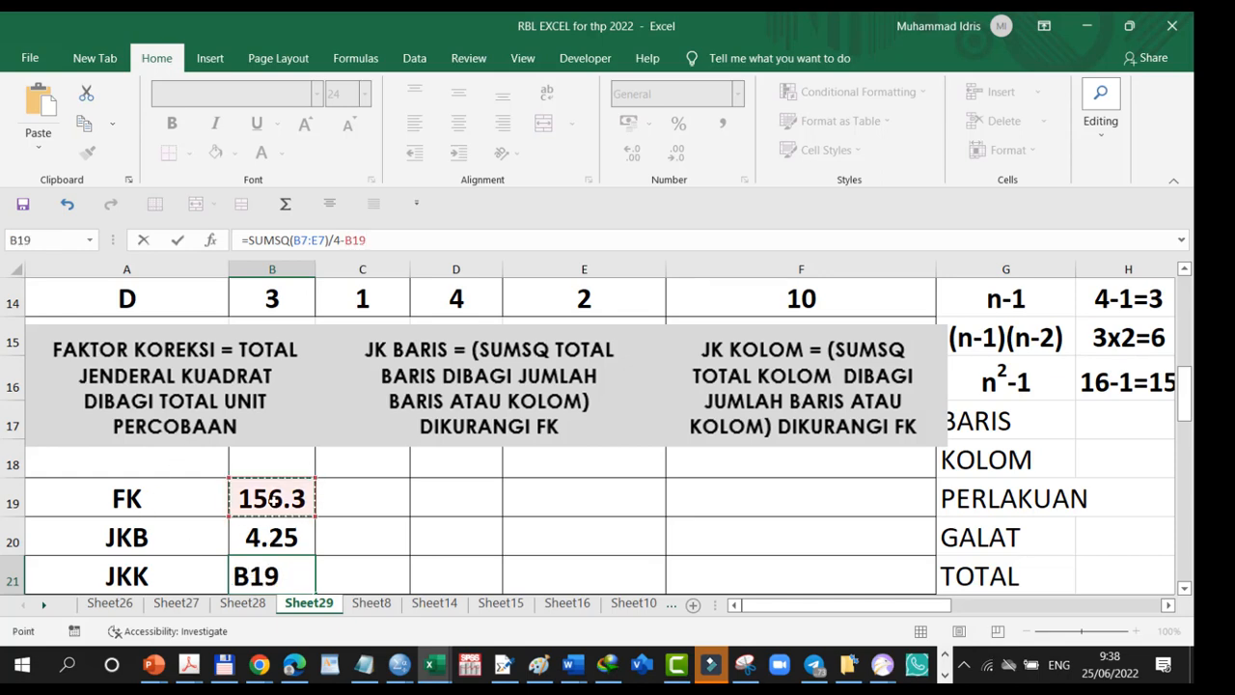
key(Return)
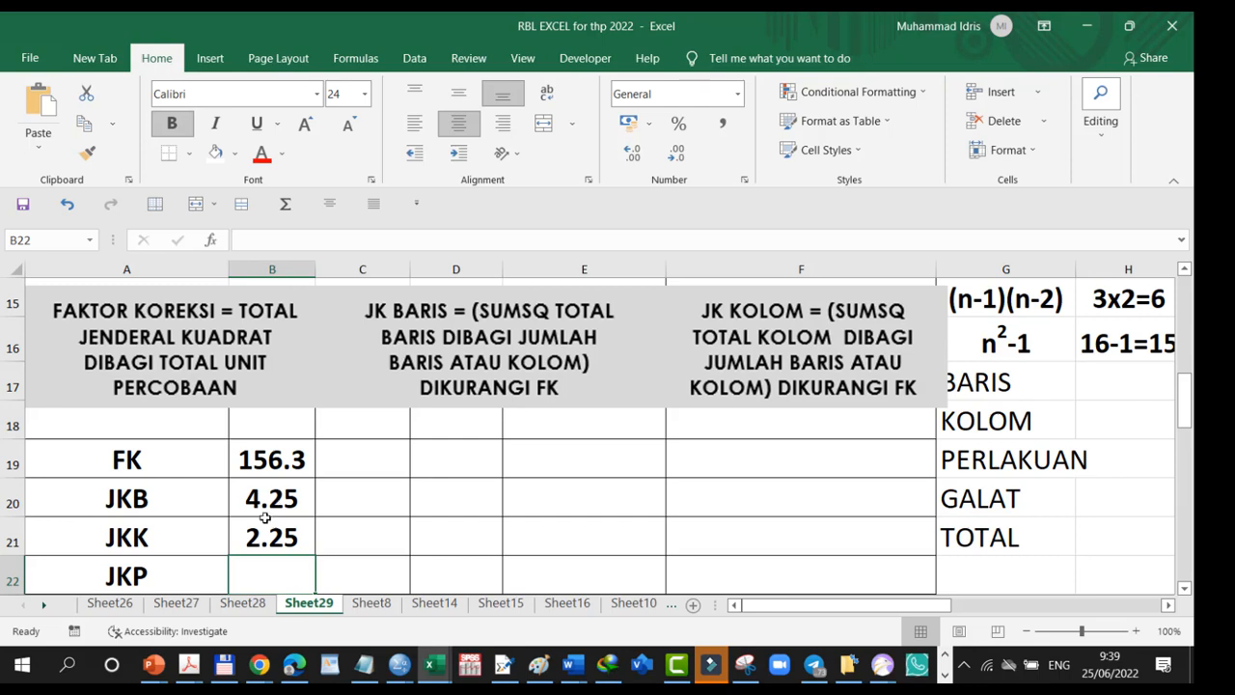
click(269, 536)
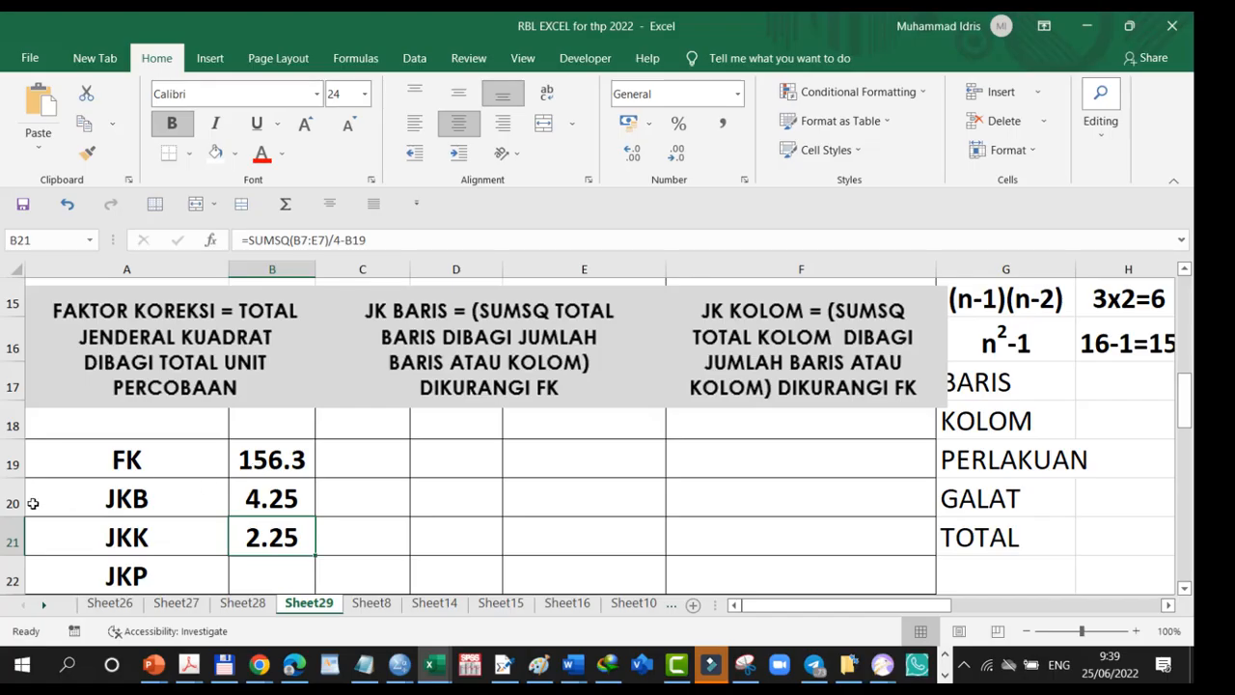
Begin the JKP formula in cell B22 by inserting the SUMSQ function.
key(Down)
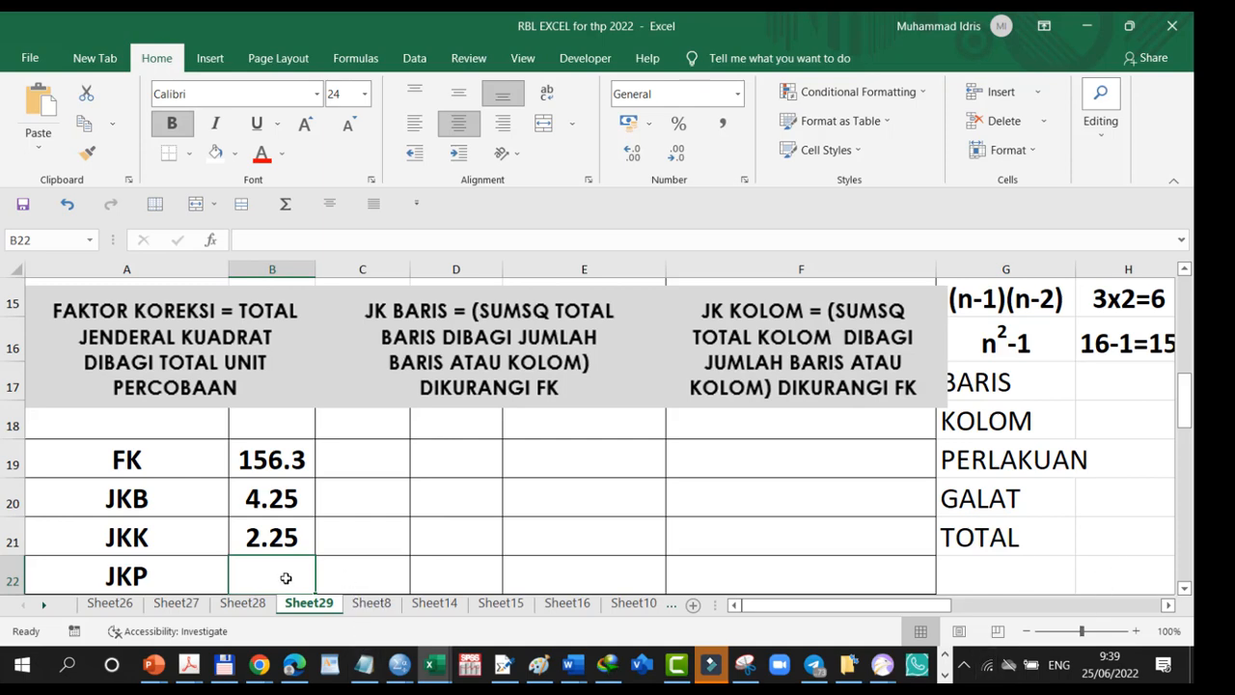
text(=)
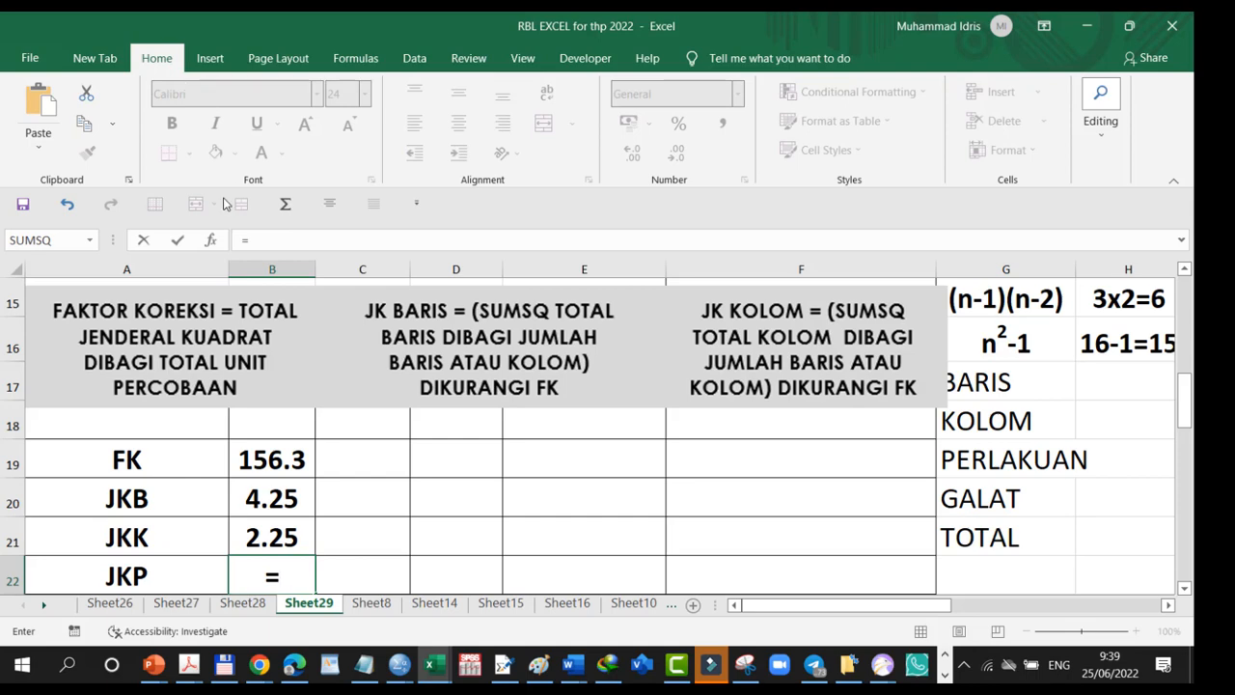
click(215, 241)
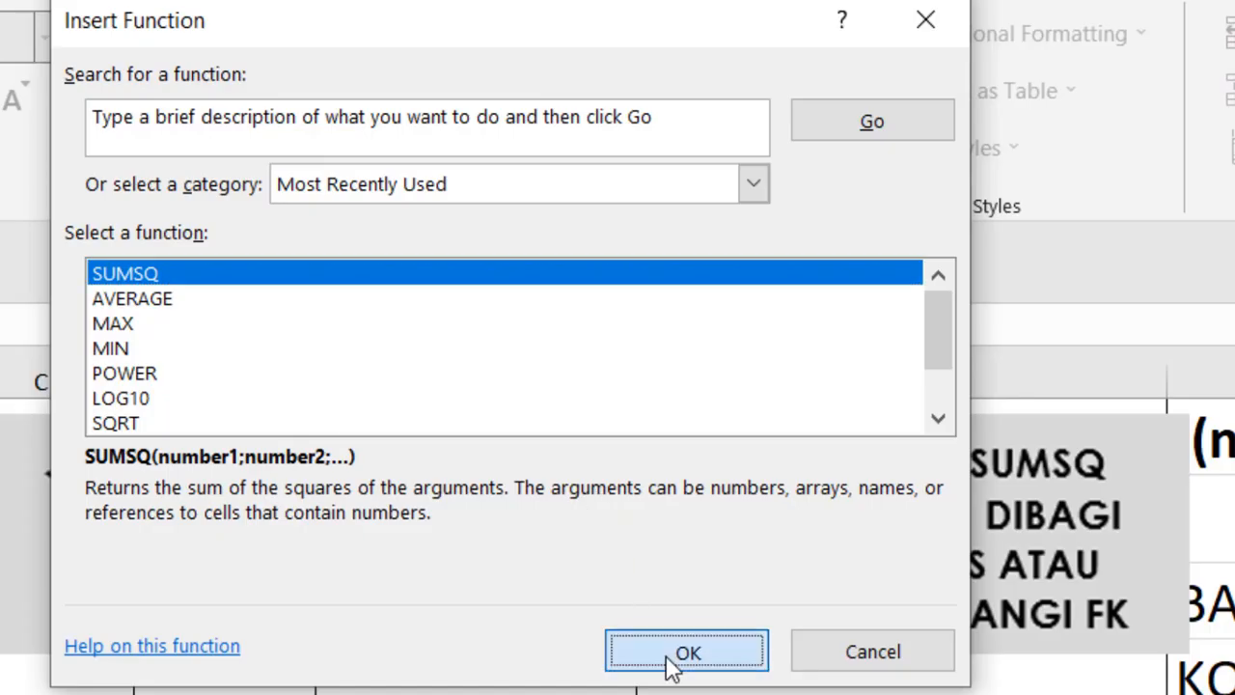
click(687, 409)
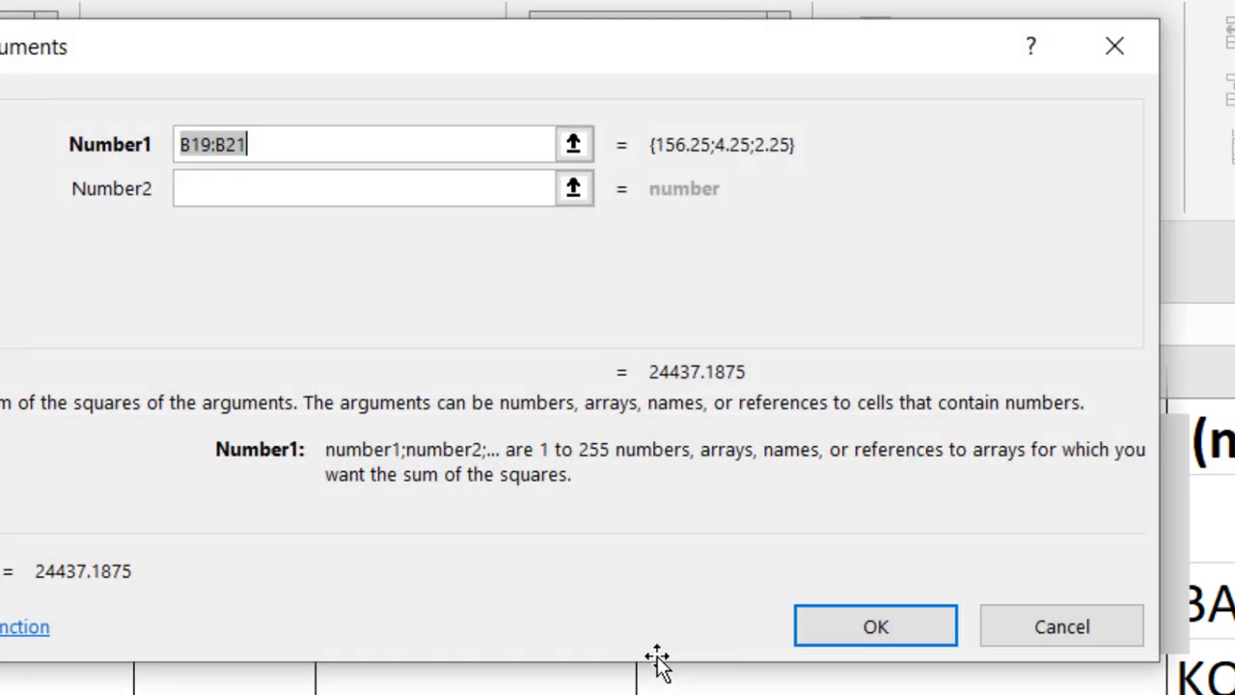
Use the TOTAL PERLAKUAN values in F11:F14 as the SUMSQ argument for JKP and accept the function.
click(573, 149)
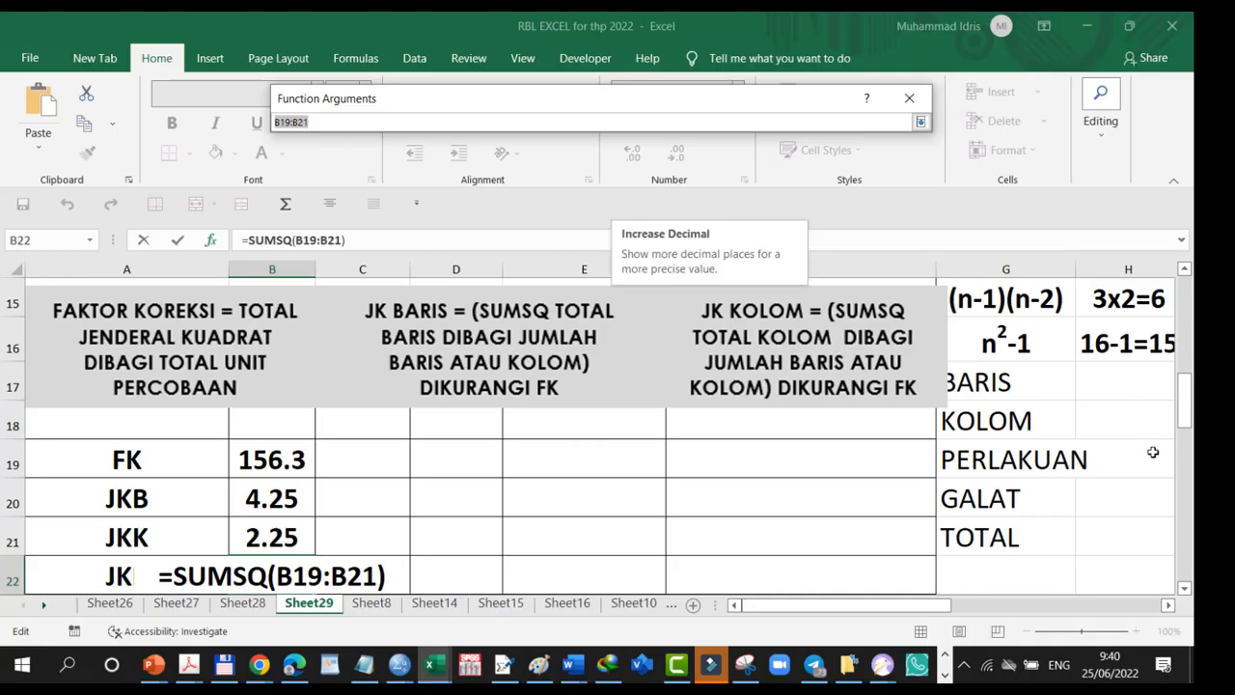
drag(1183, 415, 1168, 374)
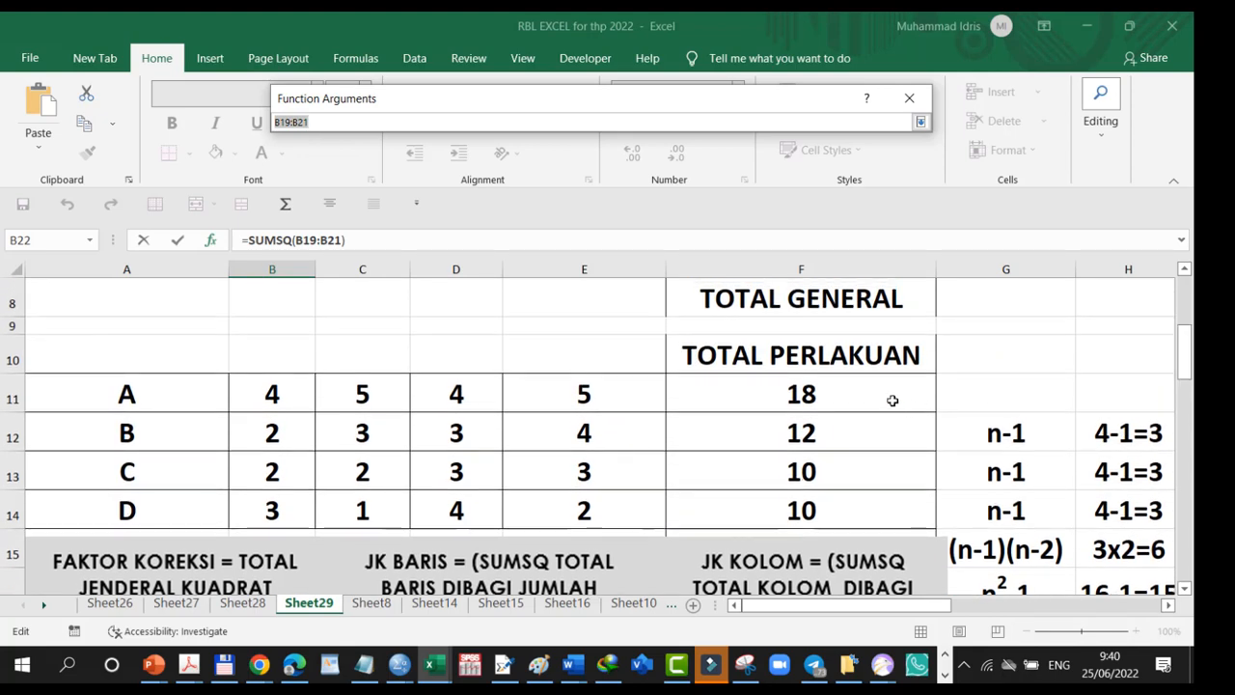
click(822, 386)
drag(822, 386, 825, 508)
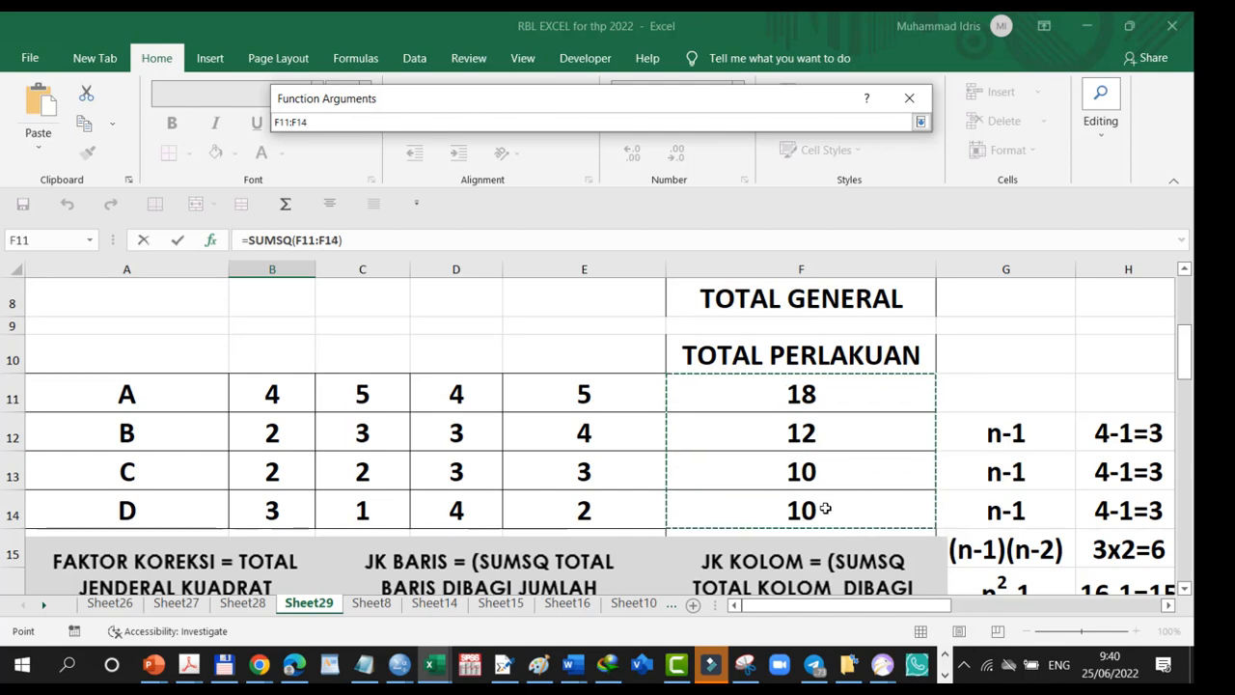
click(921, 122)
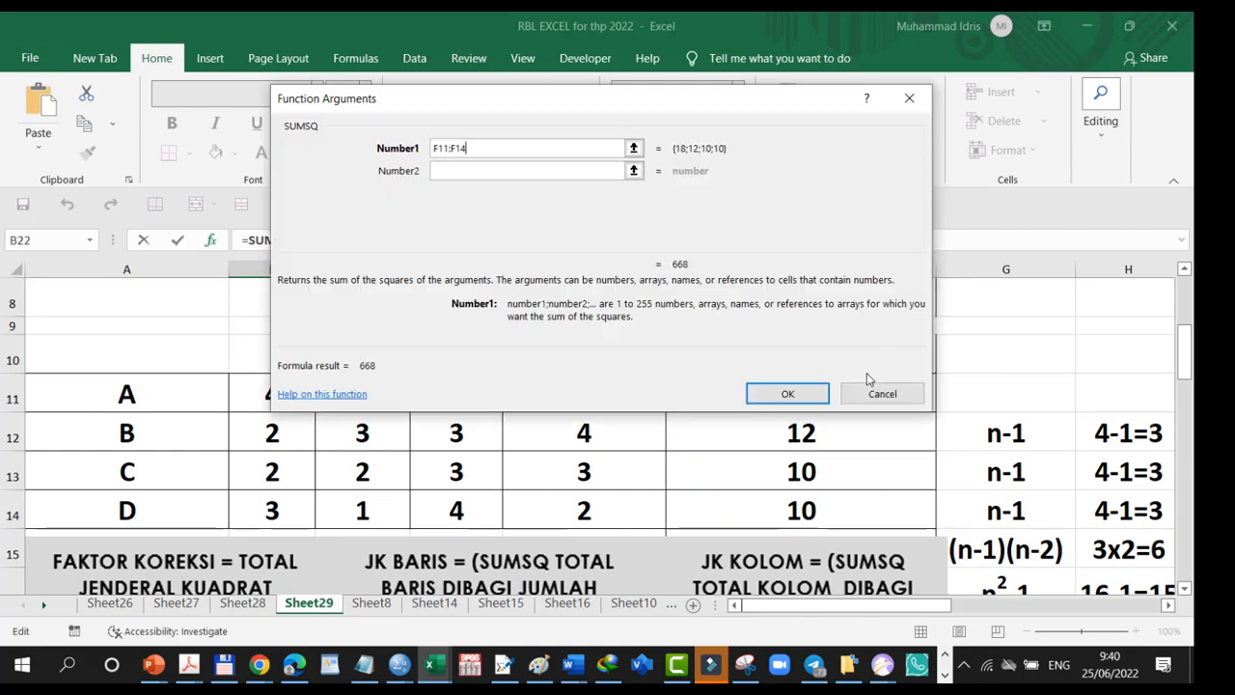
click(816, 396)
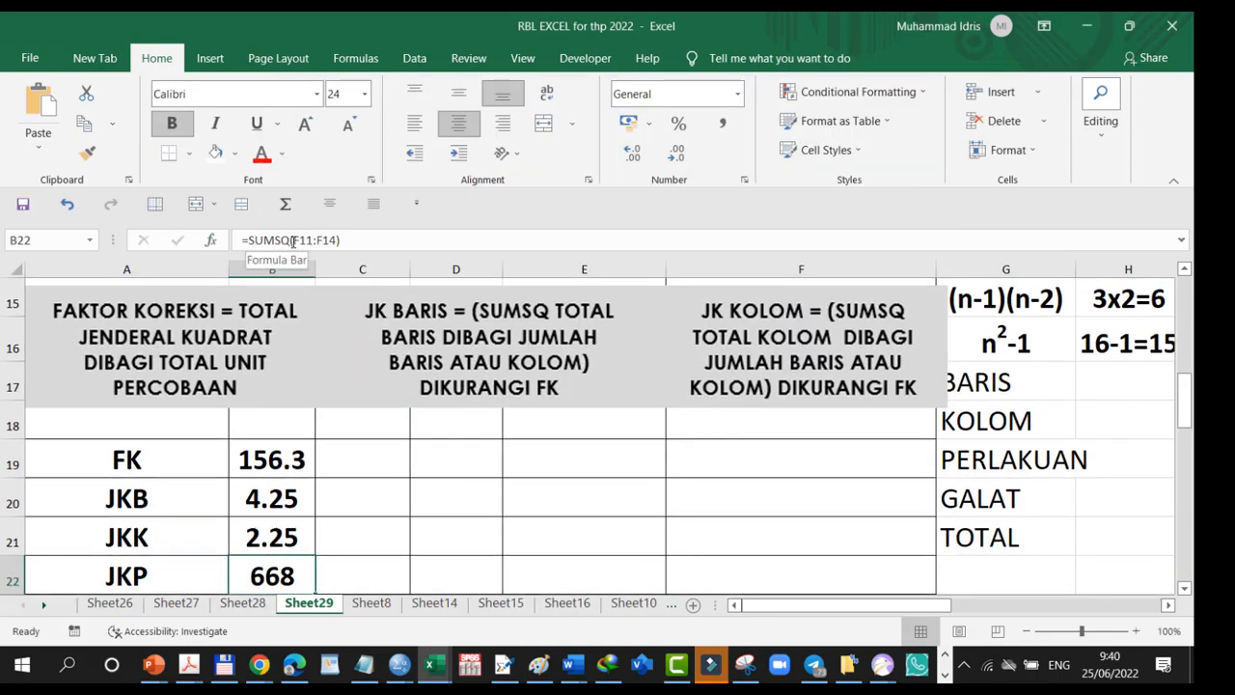
Complete the JKP formula by dividing by 4 and subtracting FK, giving =SUMSQ(F11:F14)/4-B19.
click(346, 242)
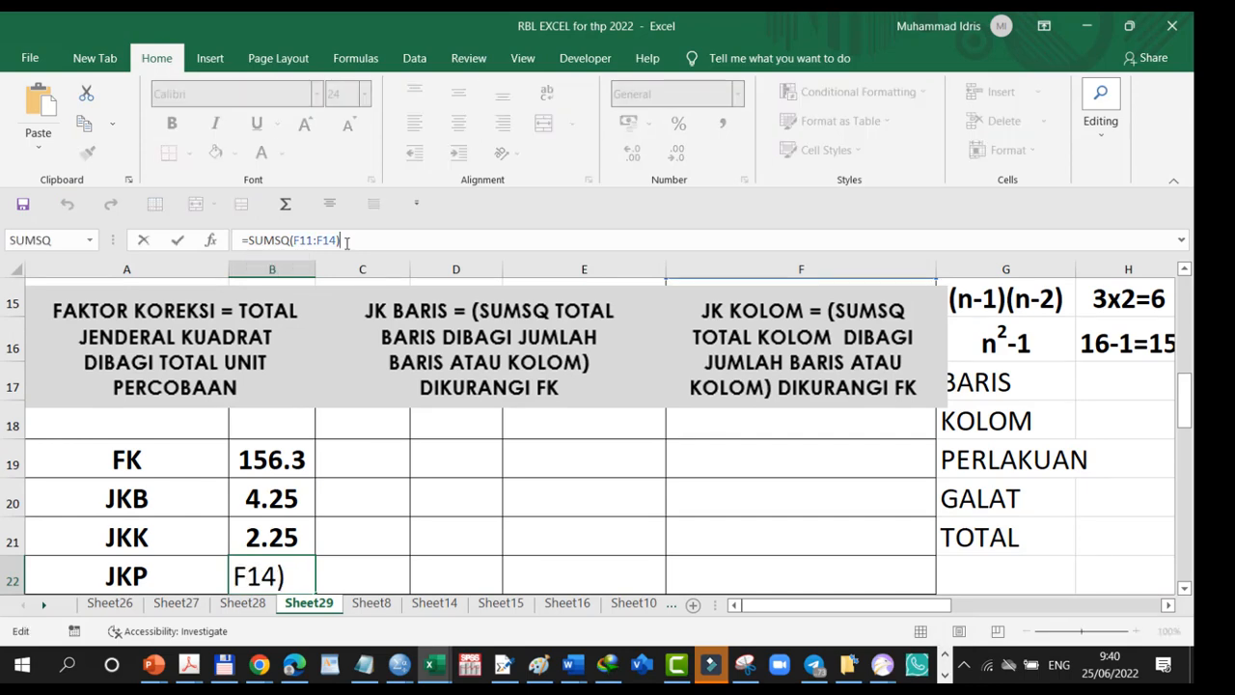
text(/4-)
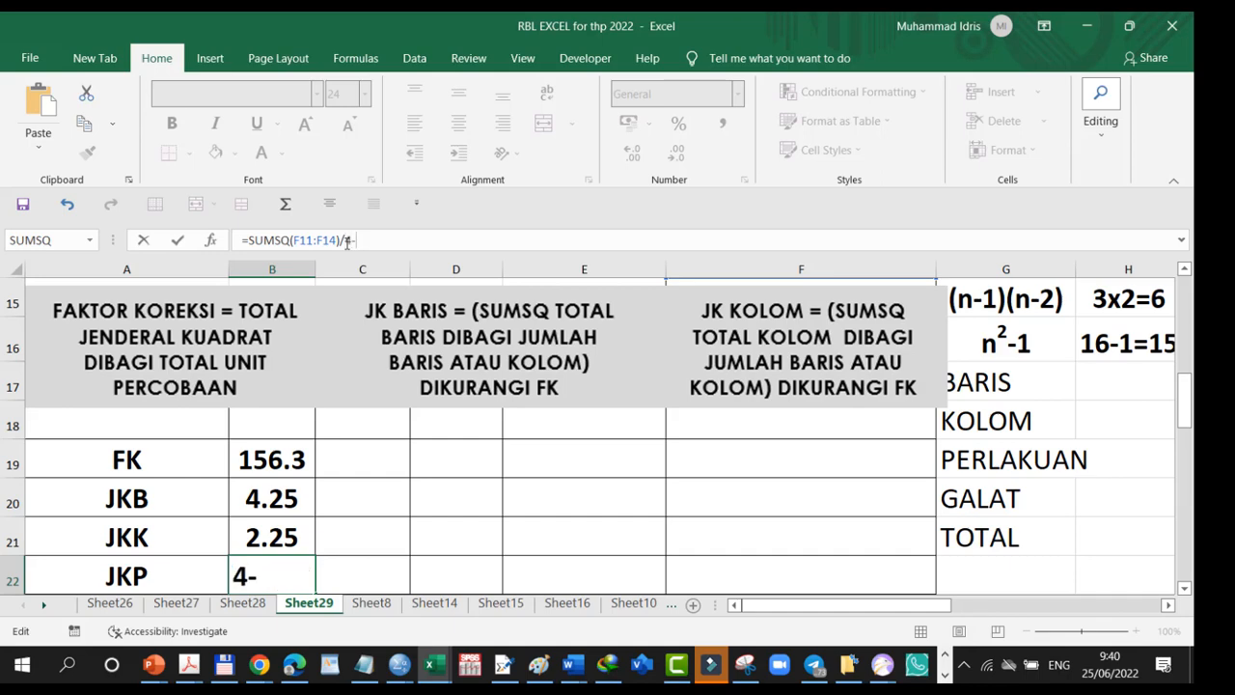
click(274, 455)
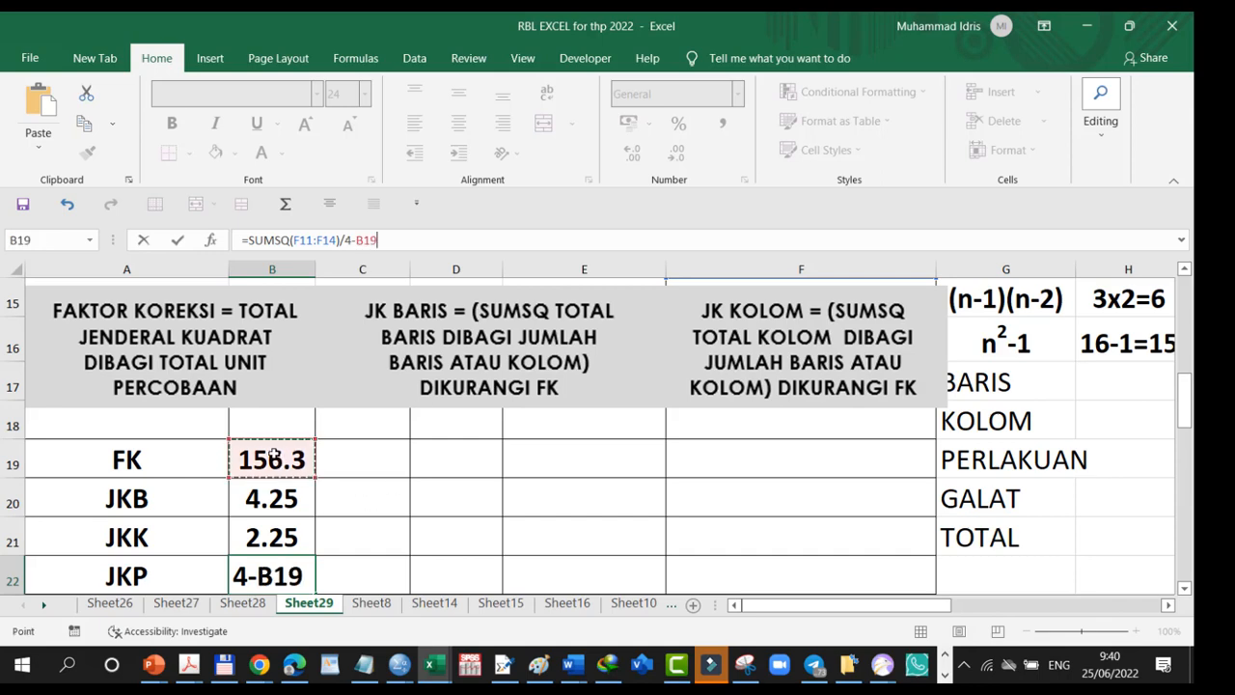
key(Return)
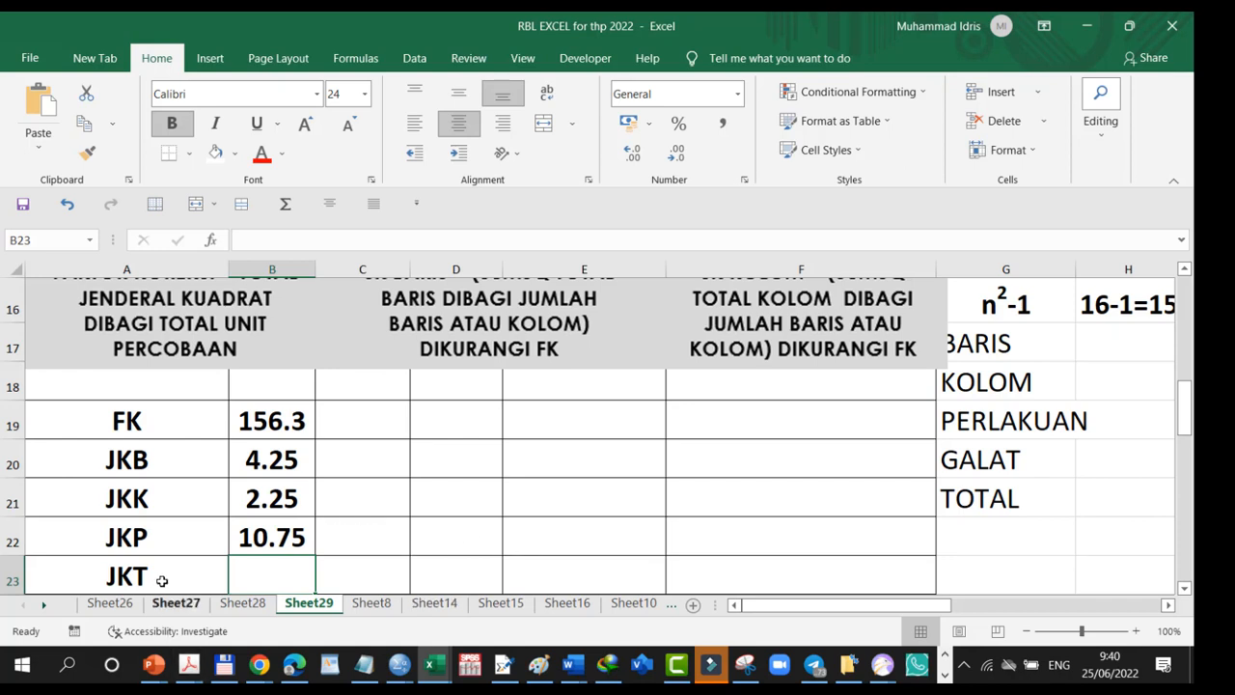
Begin the JKT formula in cell B23 by inserting the SUMSQ function.
text(=)
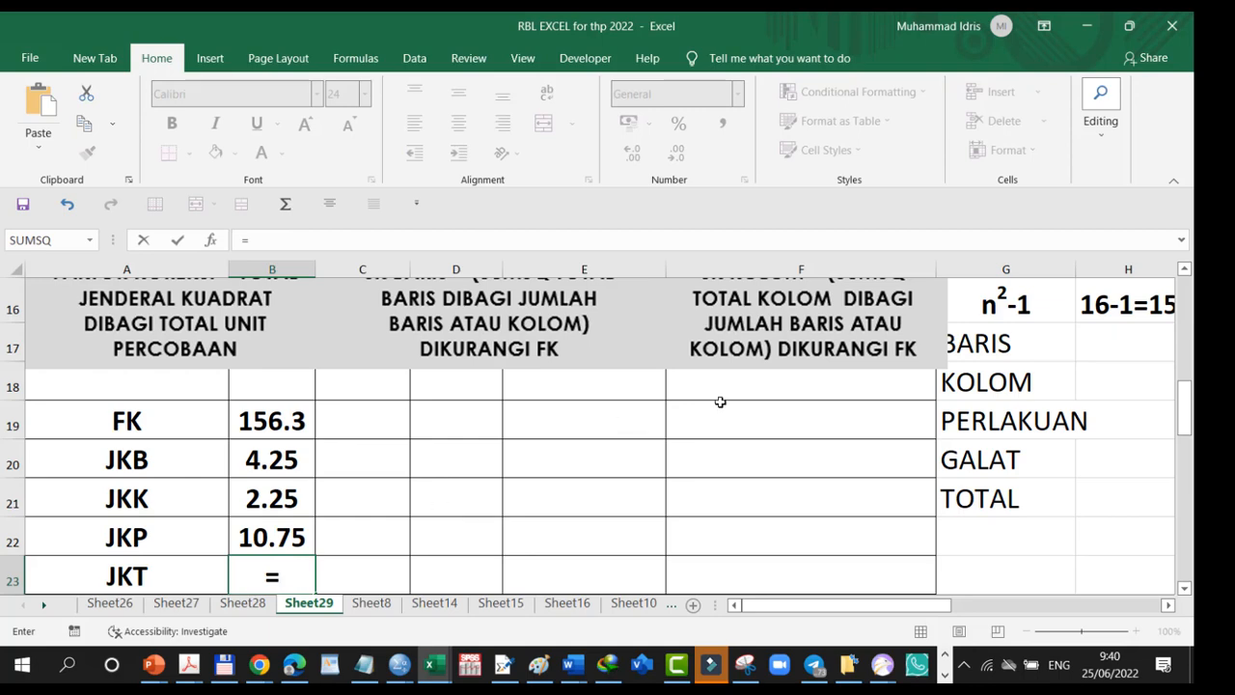
drag(1185, 425, 1183, 409)
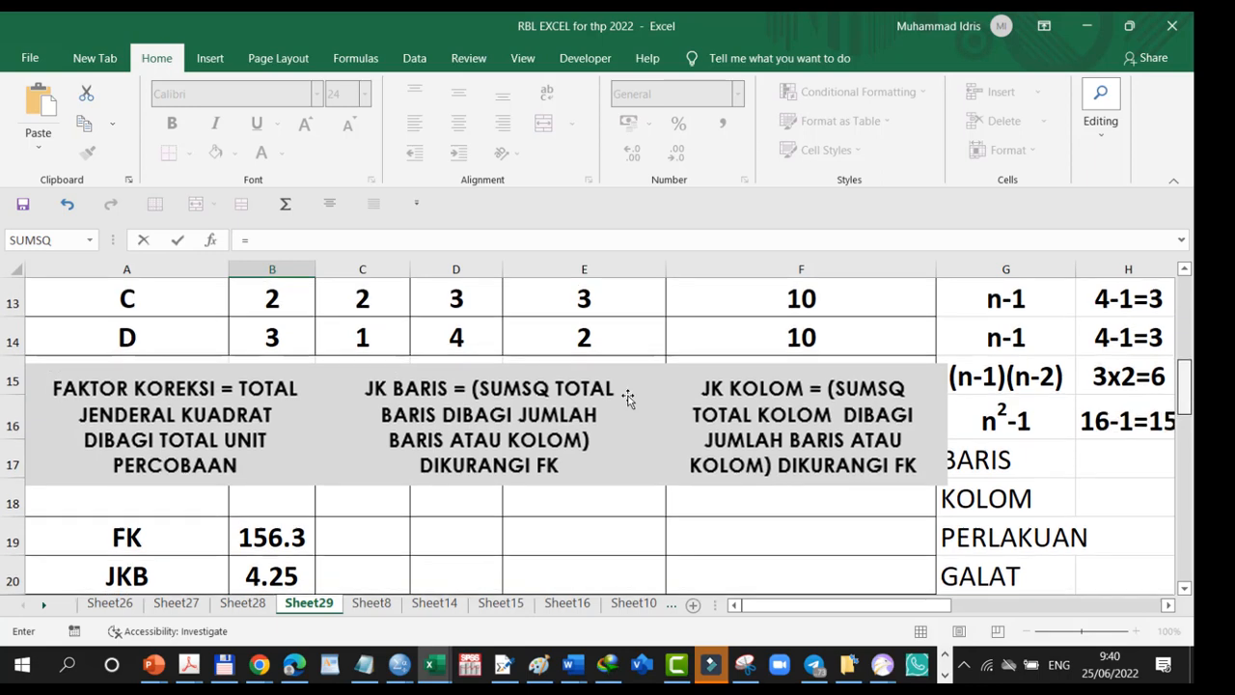
click(212, 241)
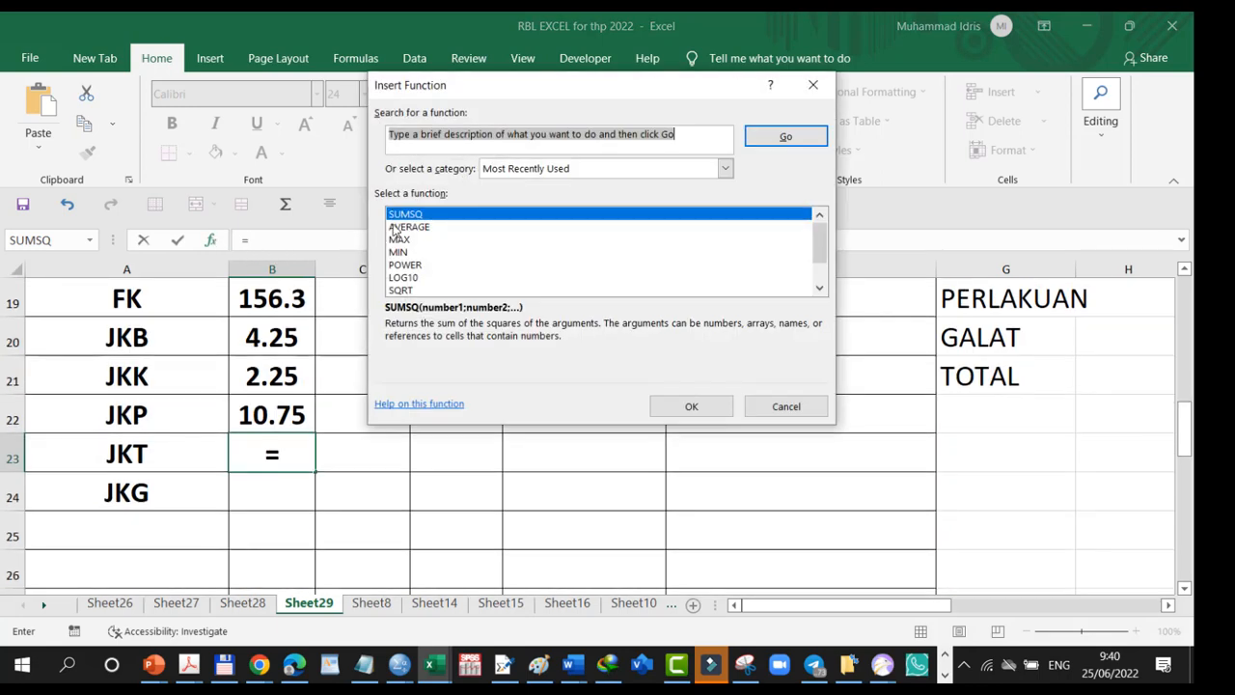
click(691, 408)
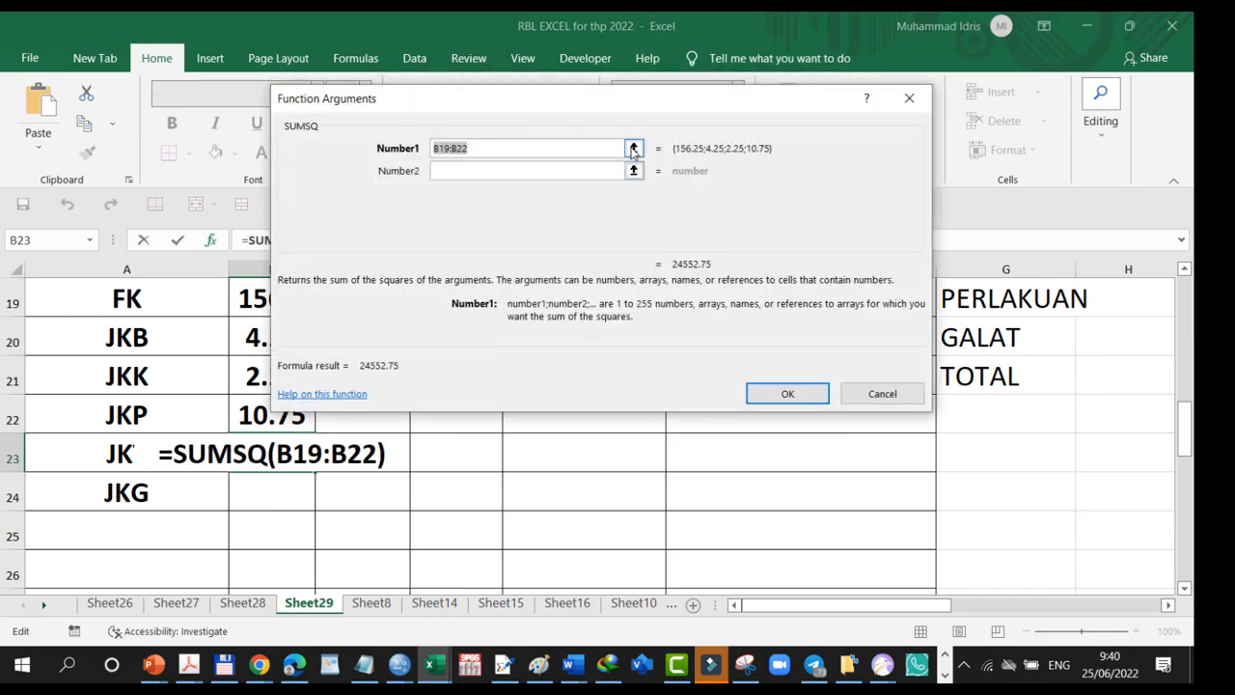
Use all the observation values in B3:E6 as the SUMSQ argument for JKT and accept the function.
click(633, 148)
drag(1184, 425, 1163, 299)
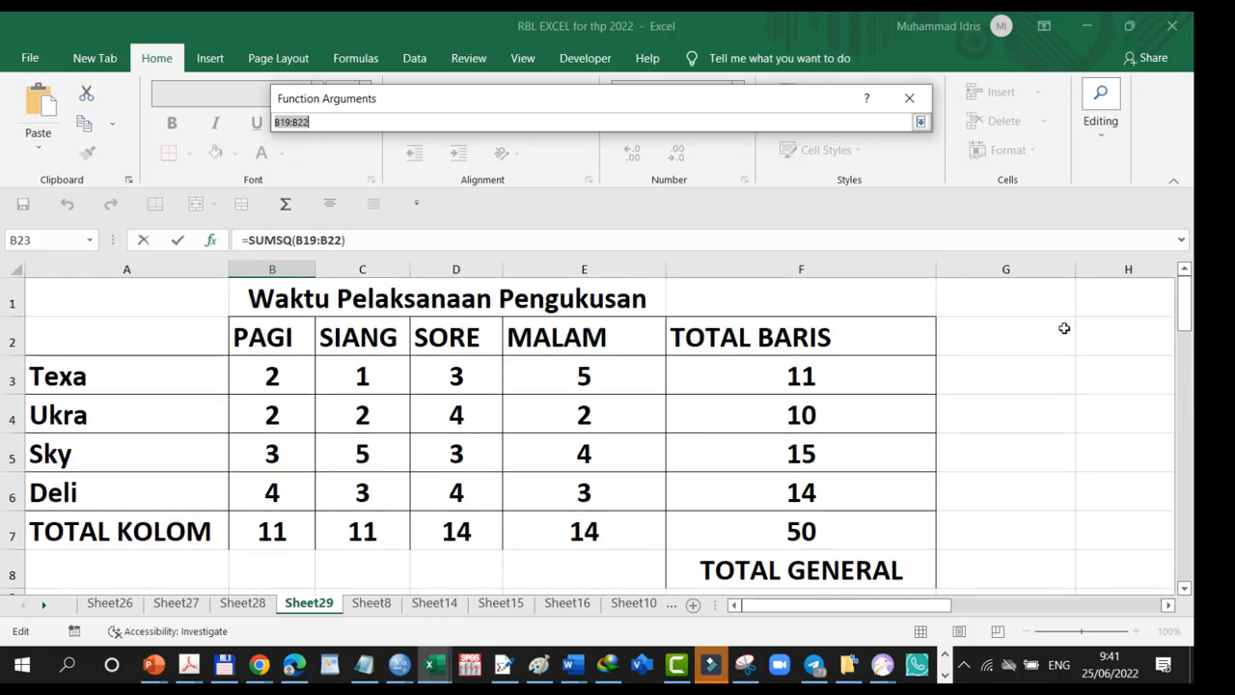
drag(272, 377, 582, 489)
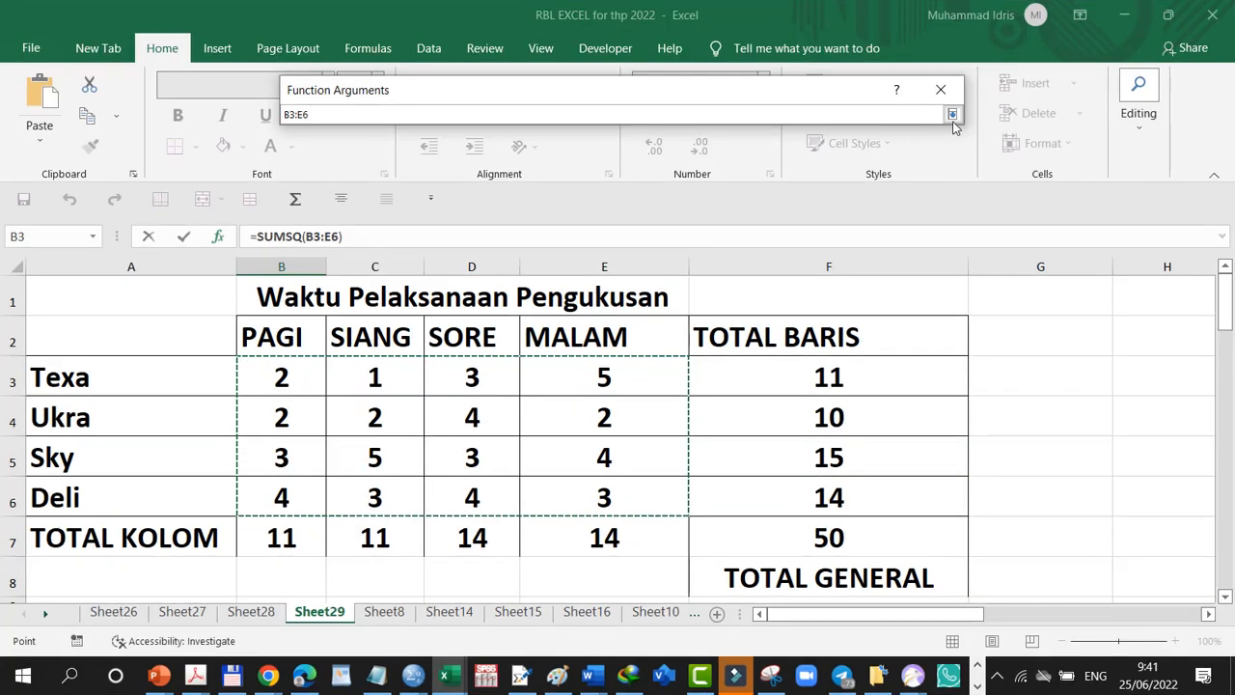
click(952, 114)
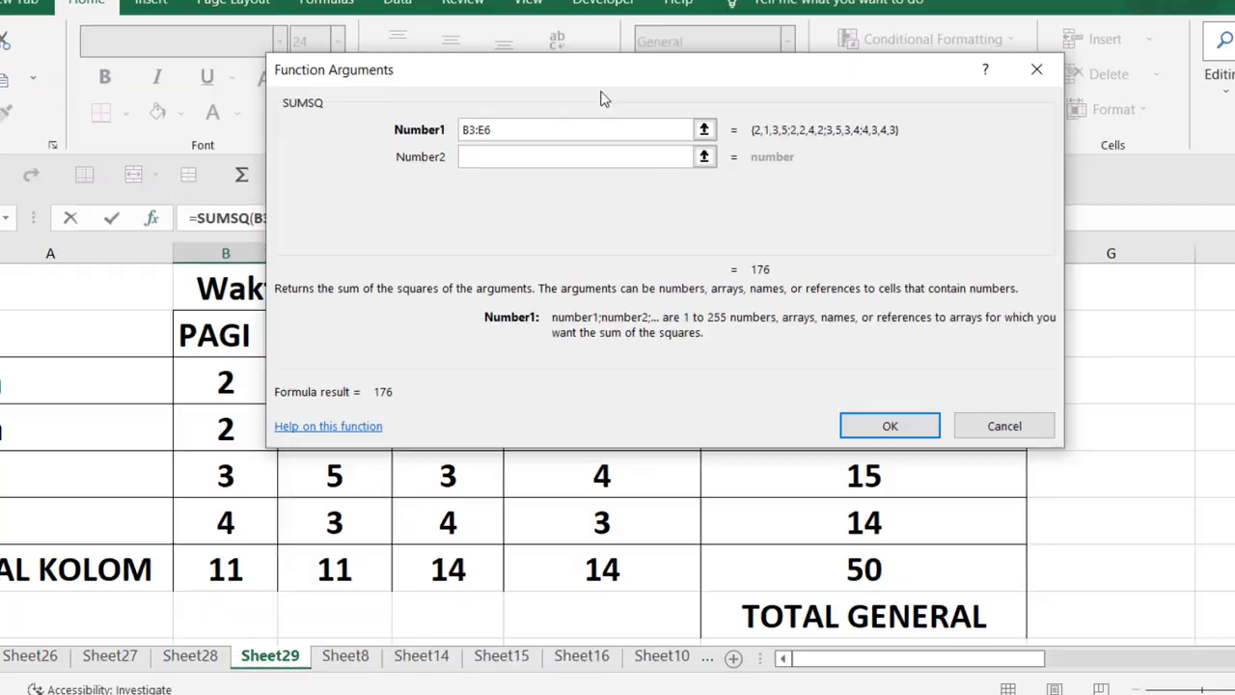
drag(514, 98, 702, 151)
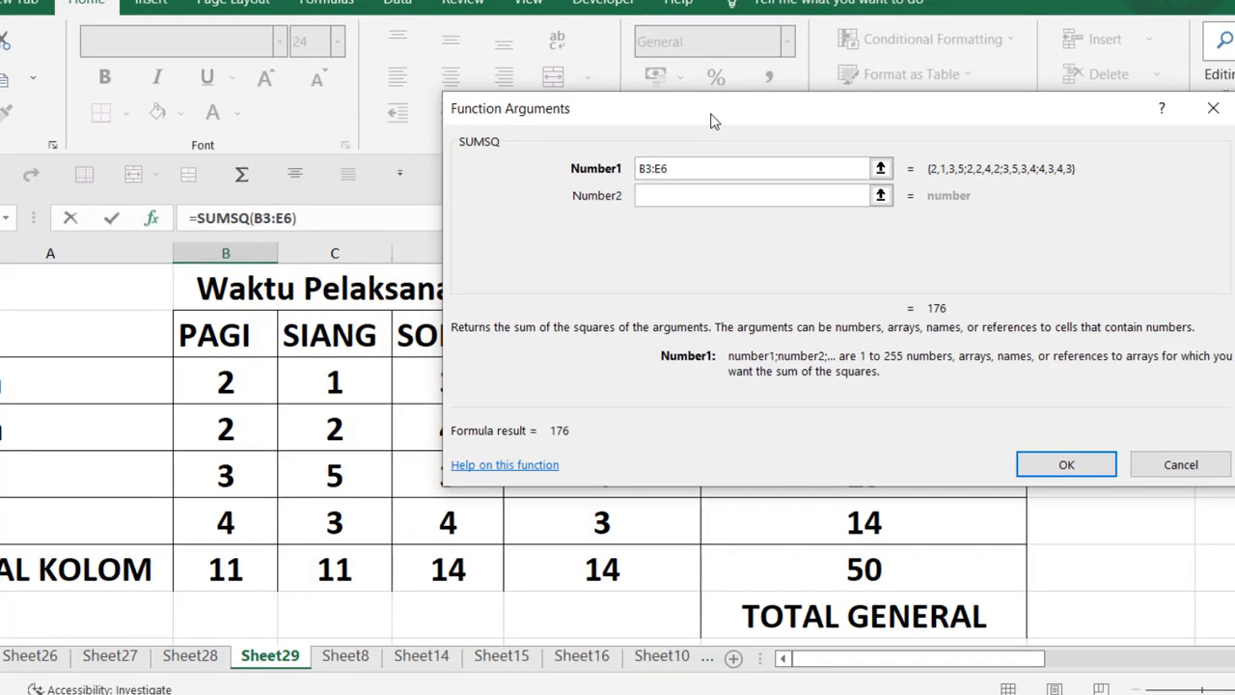
click(652, 174)
drag(741, 101, 930, 26)
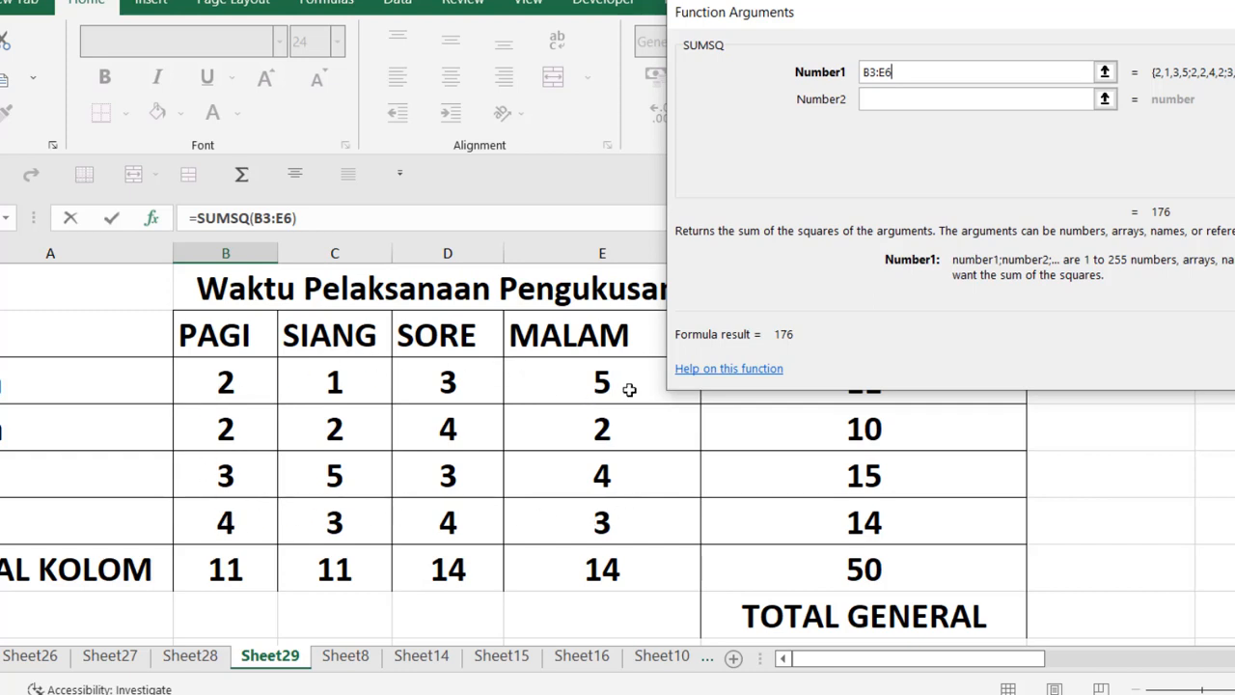
drag(942, 25, 479, 109)
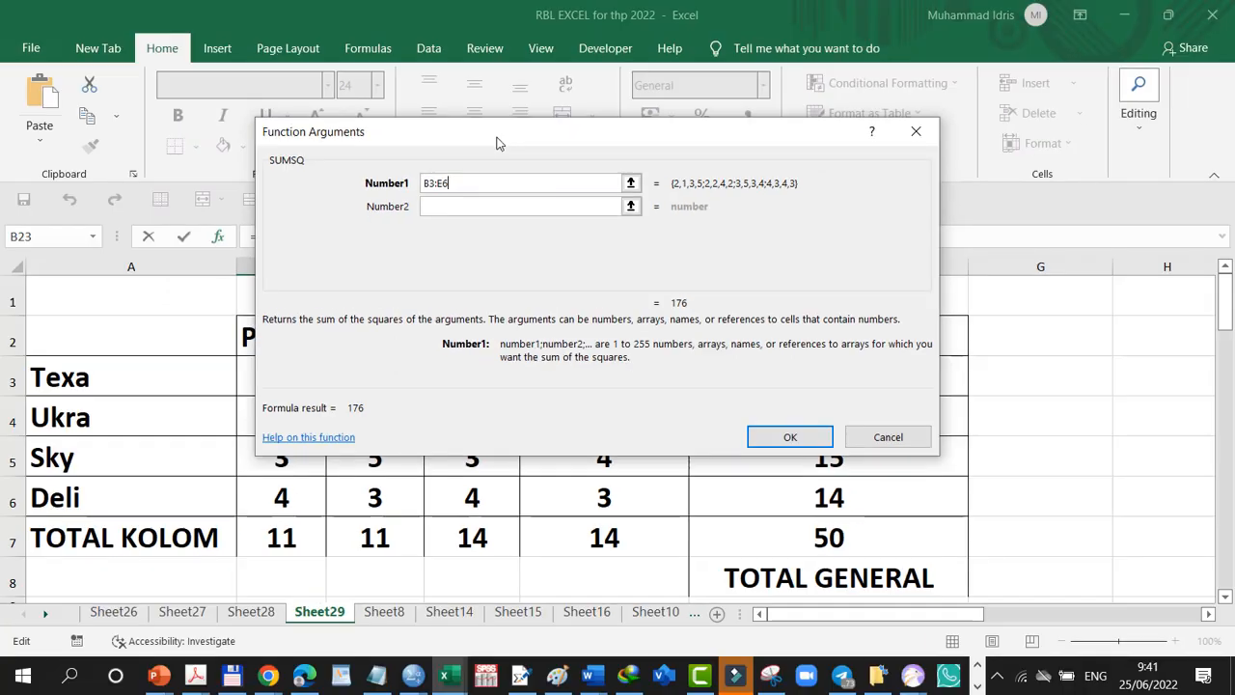
click(772, 439)
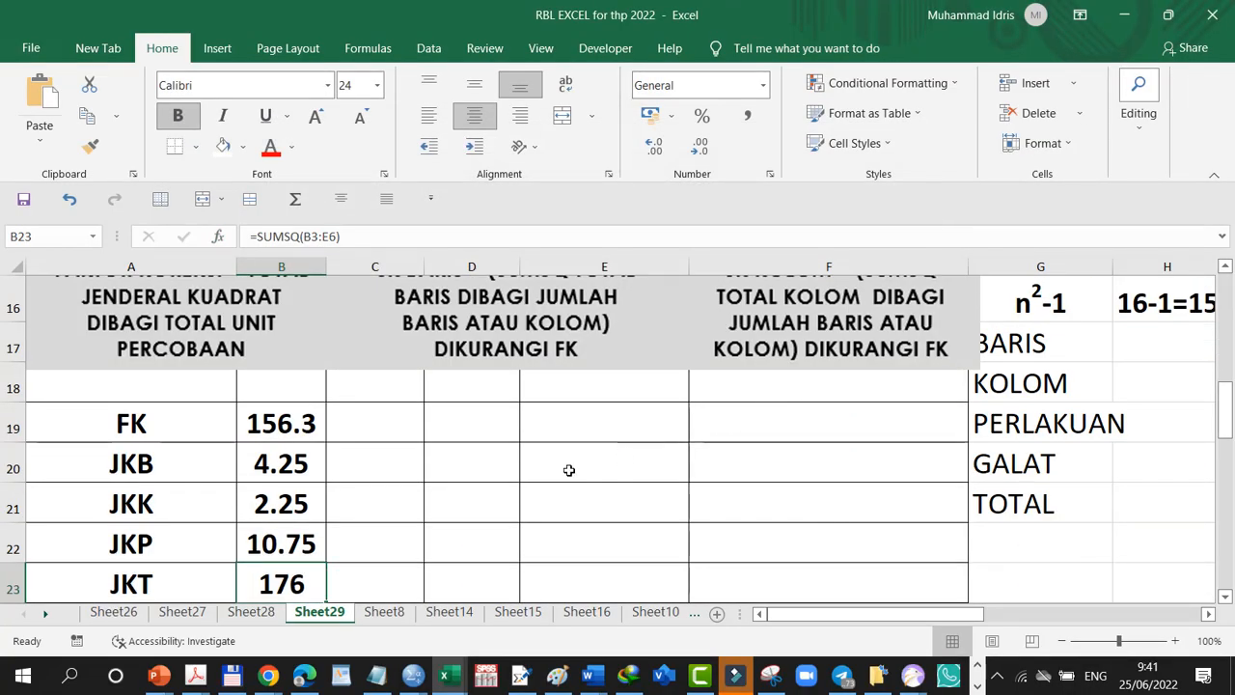
Complete the JKT formula by subtracting FK, giving =SUMSQ(B3:E6)-B19.
drag(1220, 421, 1226, 433)
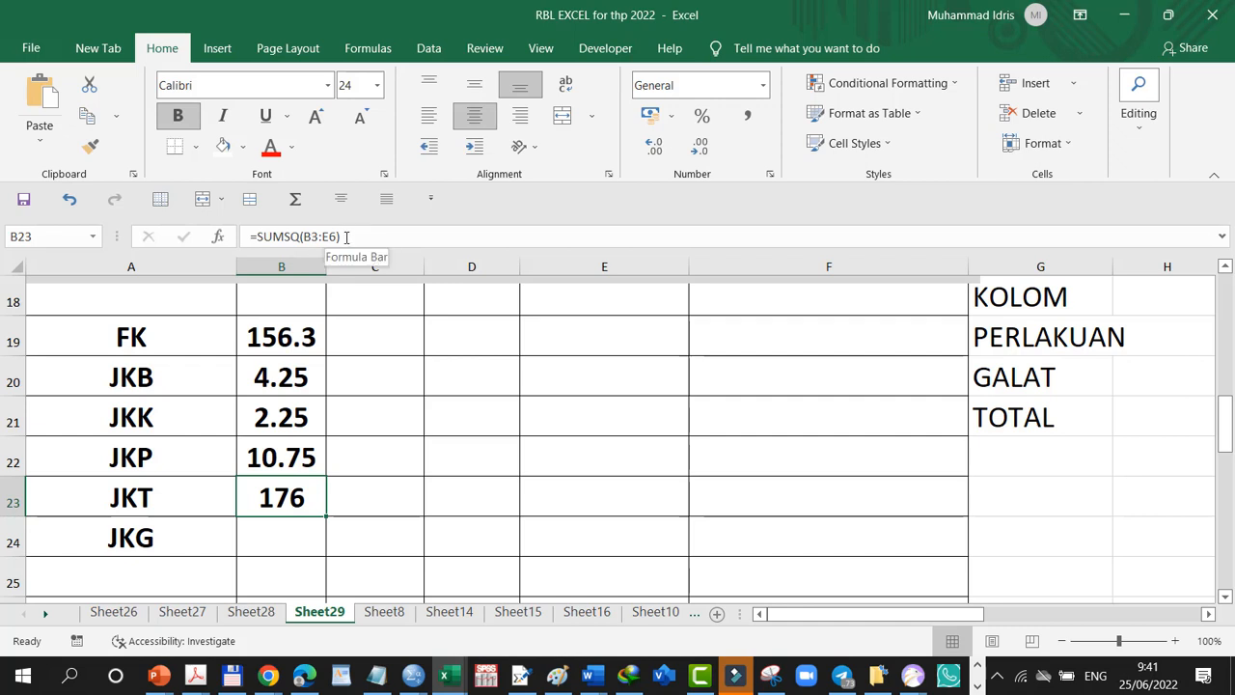
click(346, 237)
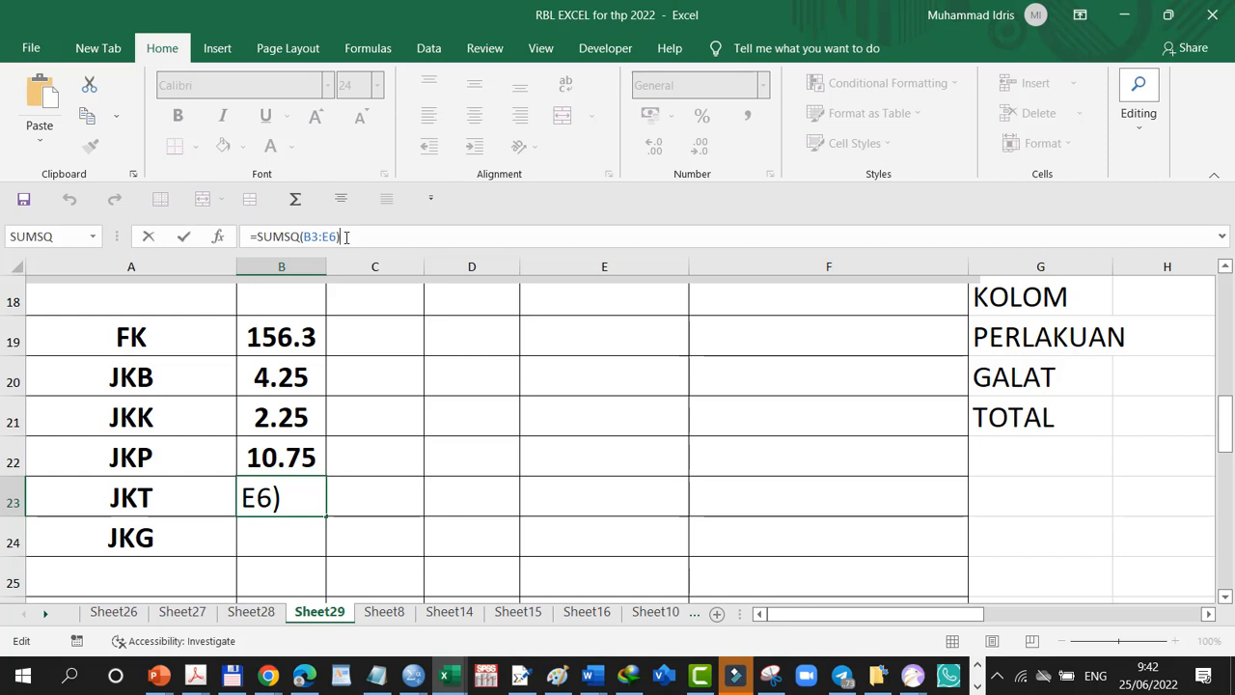
text(-)
click(281, 337)
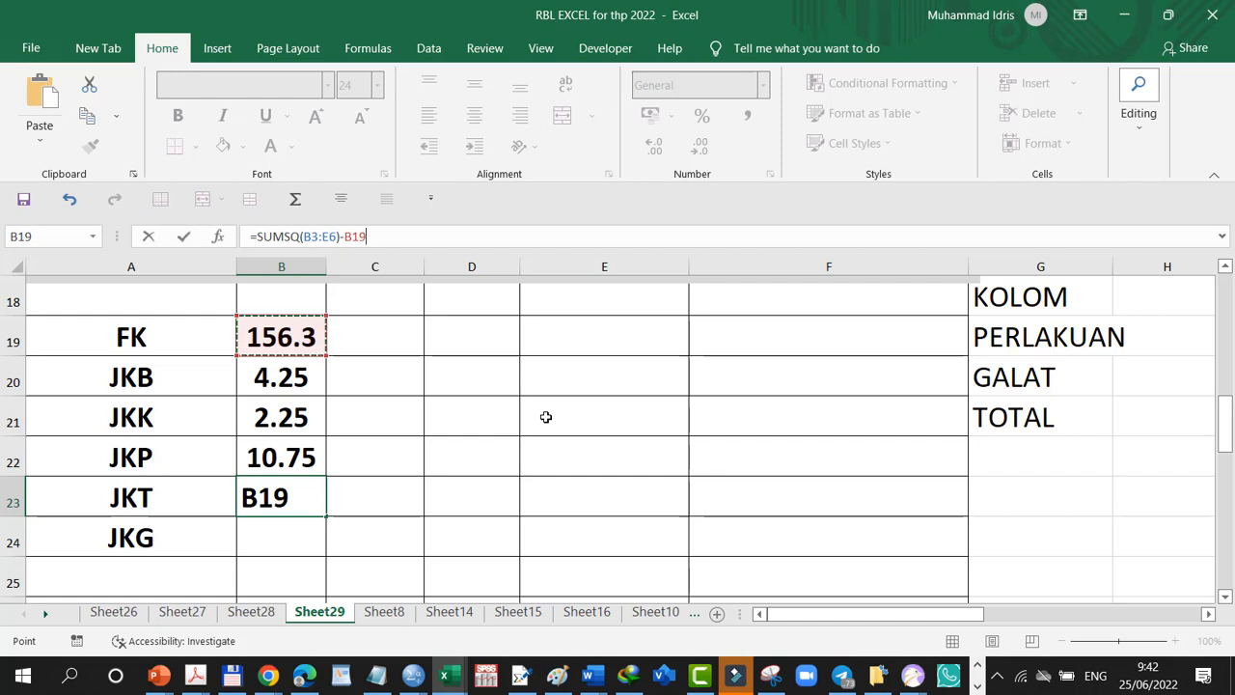
key(Return)
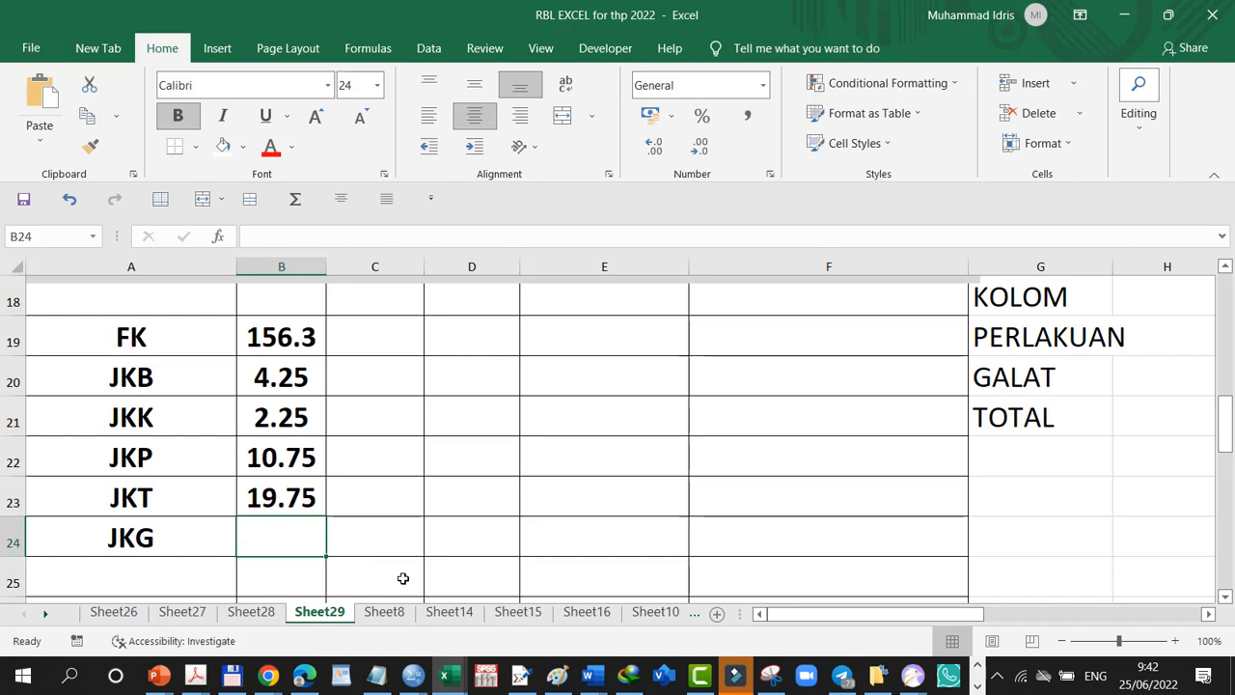
Calculate JKG in cell B24 by subtracting JKP, JKK and JKB from JKT with =B23-B22-B21-B20.
text(=)
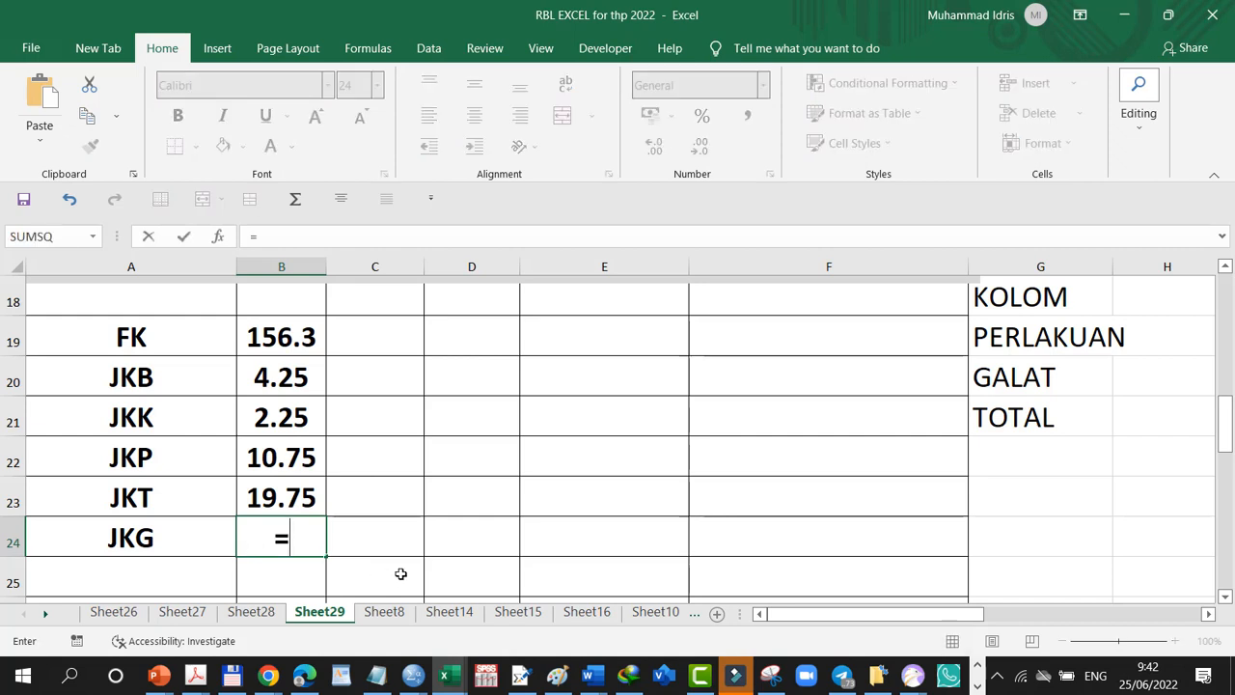
click(313, 499)
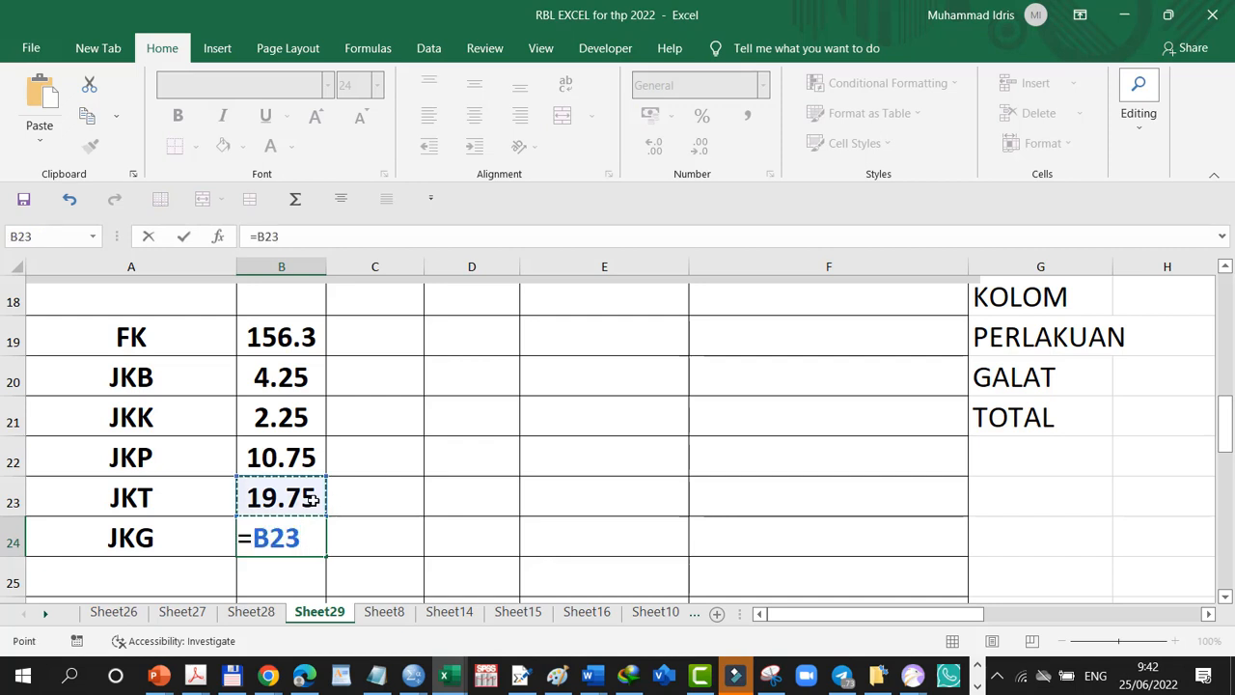
text(-)
click(275, 456)
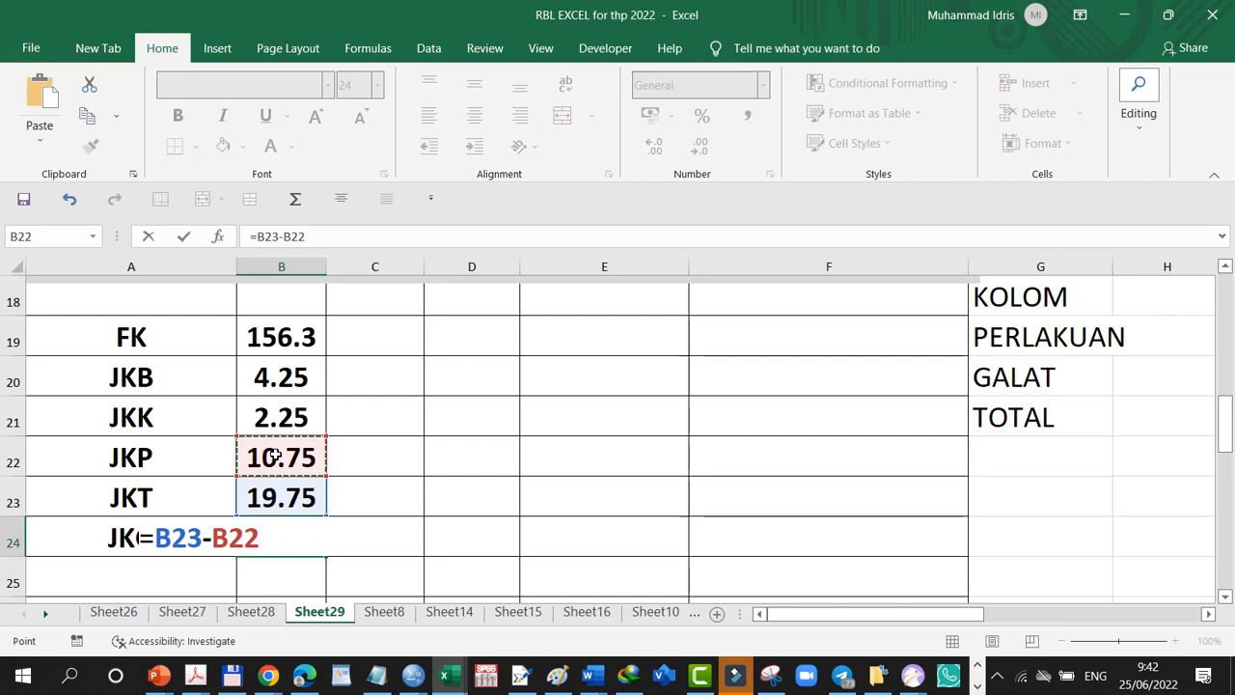
text(-)
click(260, 423)
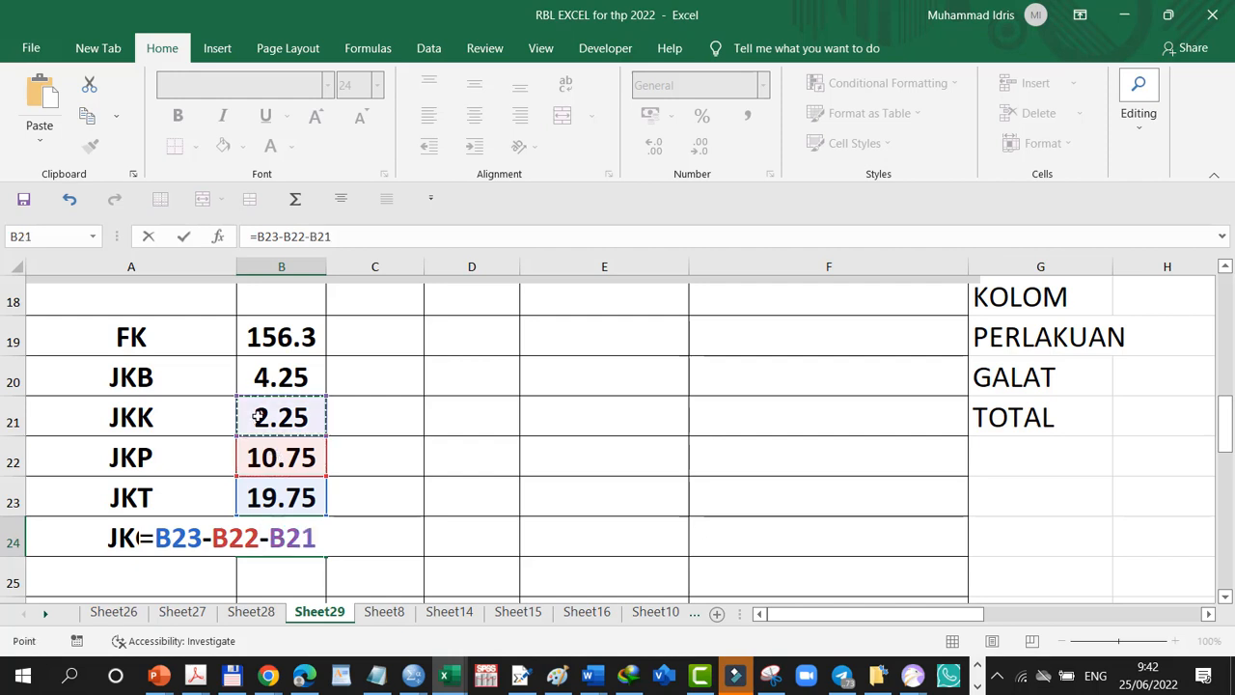
text(-)
click(254, 375)
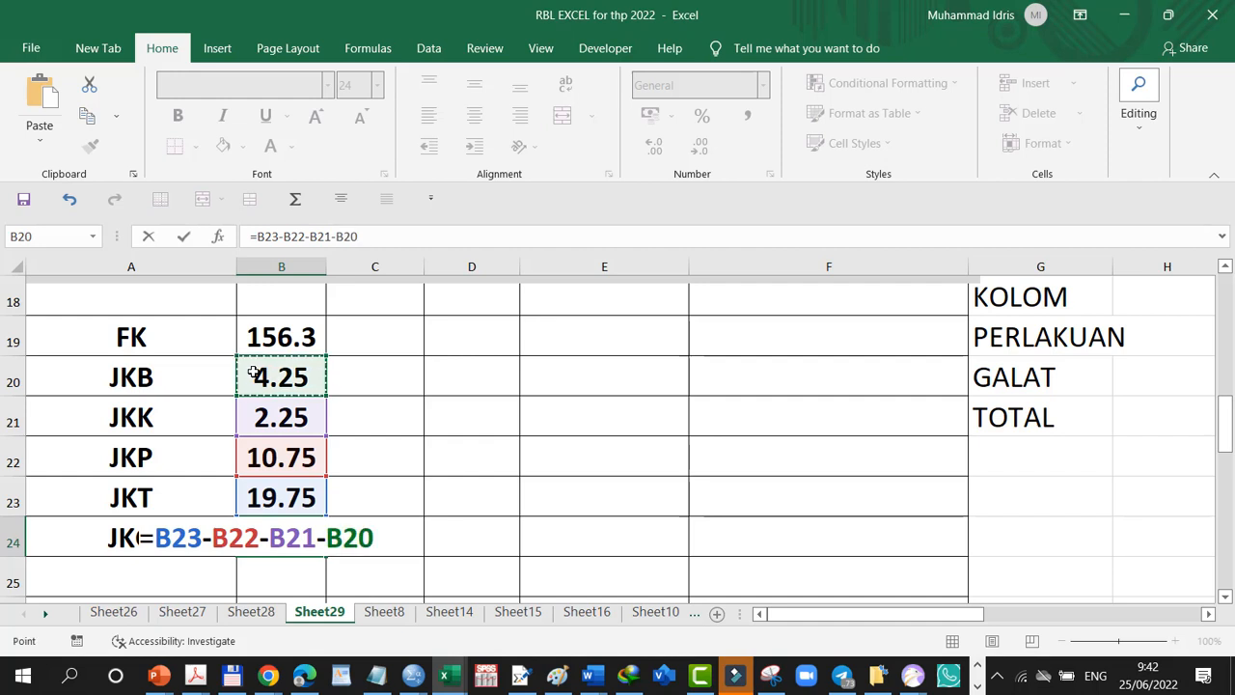
key(Return)
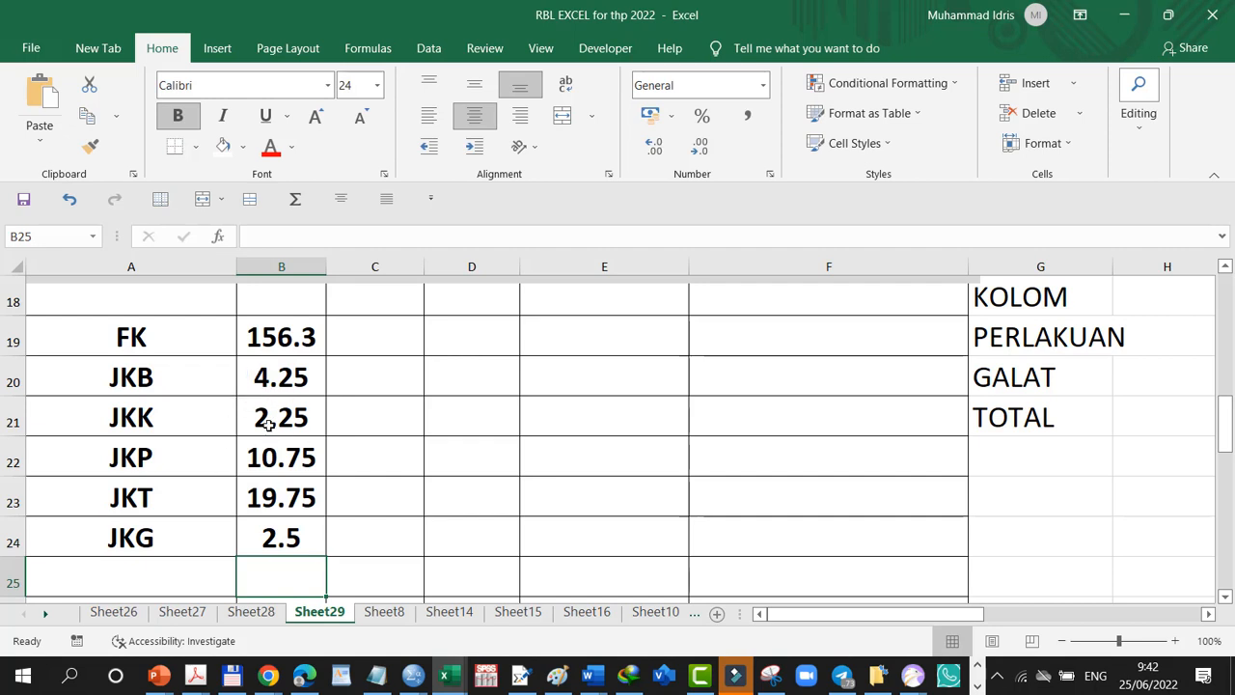
drag(1225, 442, 1225, 425)
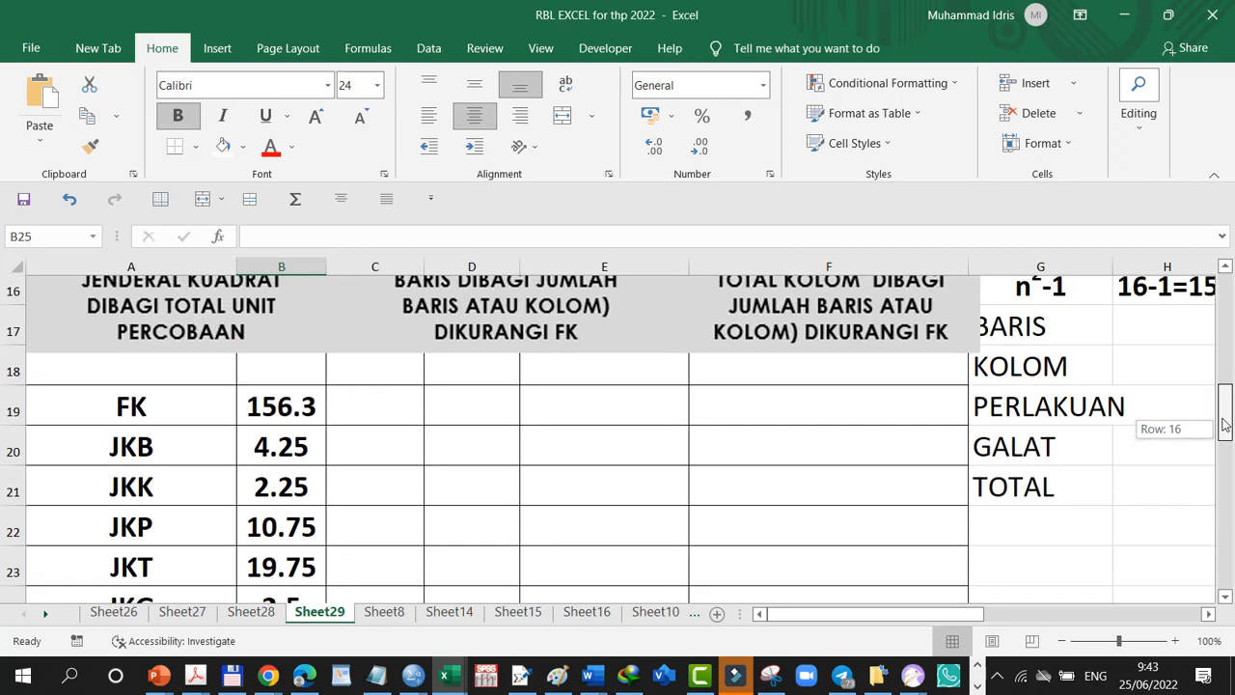
Link the BARIS sum of squares in K12 of the ANOVA table to JKB with =B20.
drag(1225, 425, 1226, 388)
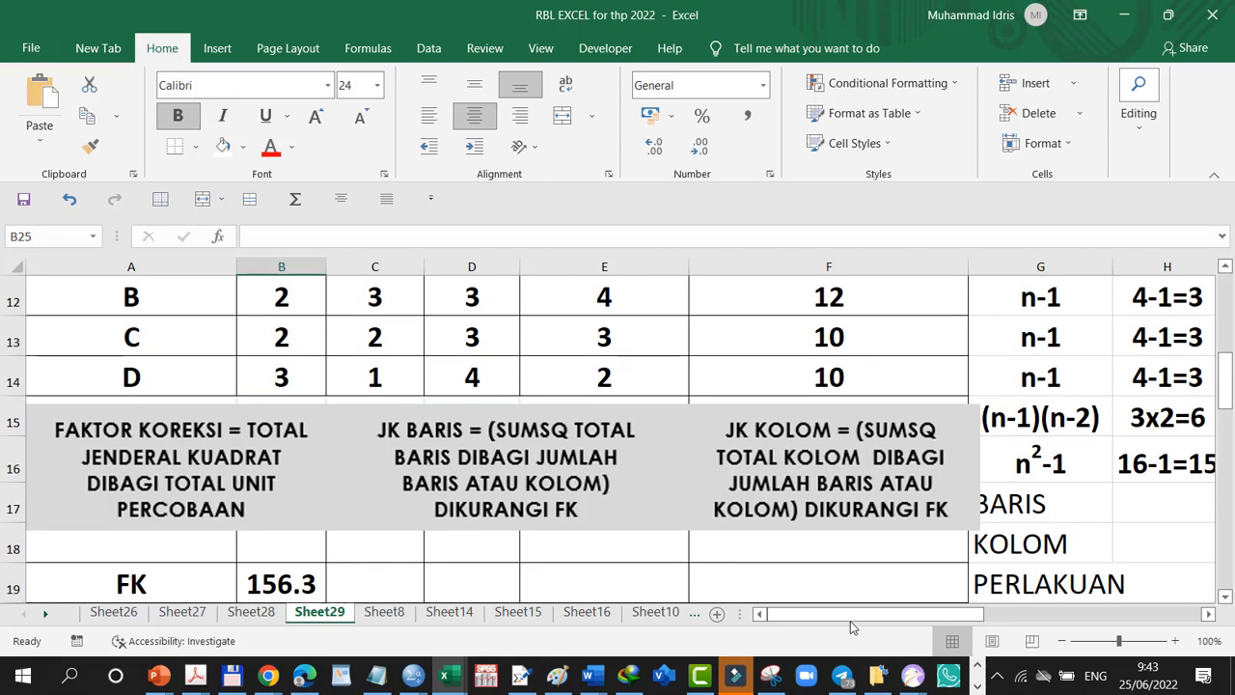
drag(850, 621, 1017, 625)
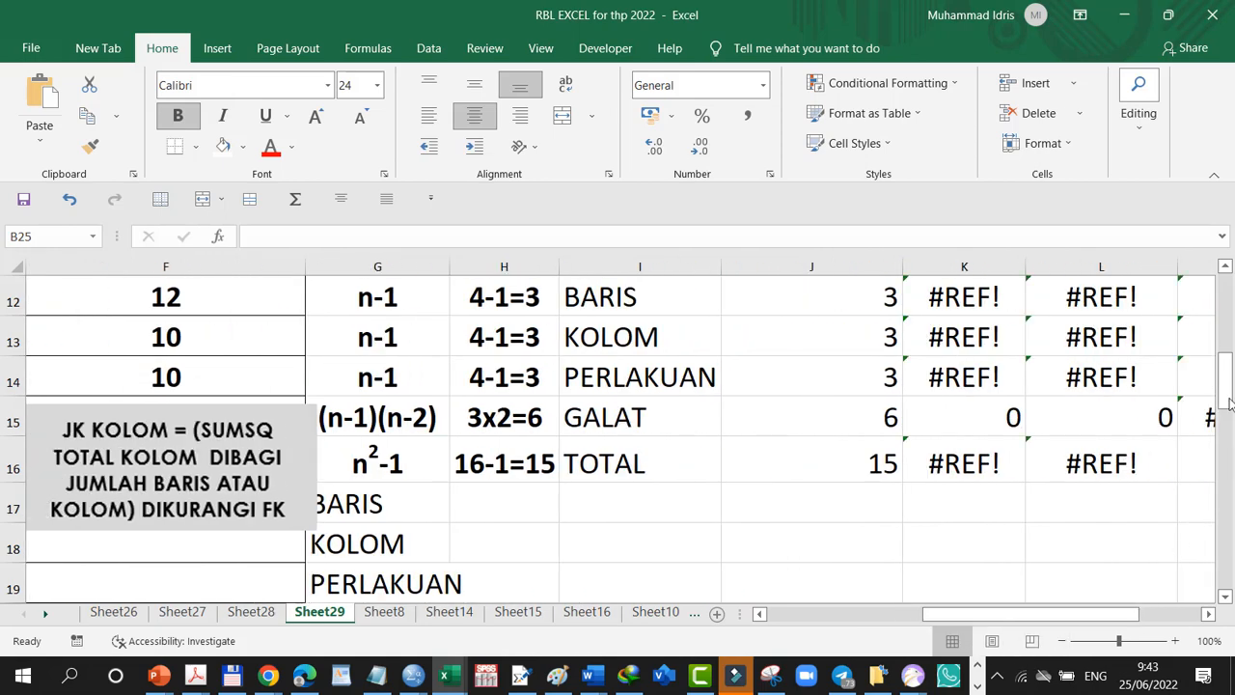
drag(1228, 400, 1229, 378)
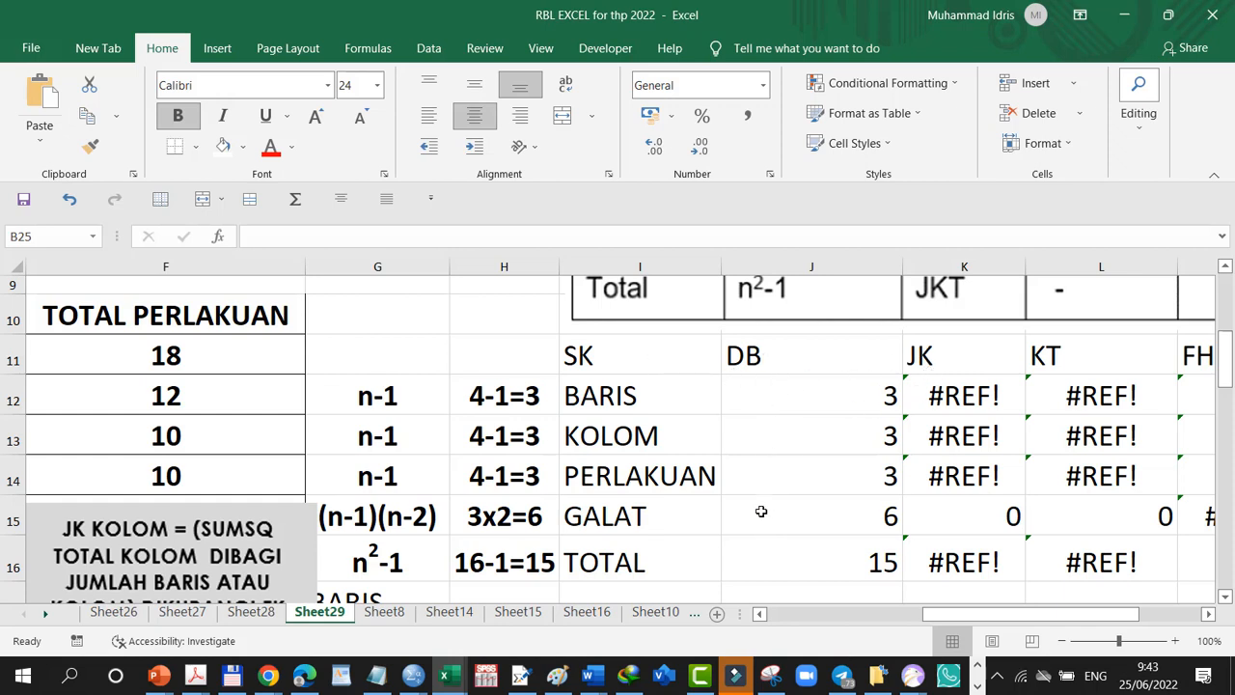
click(961, 404)
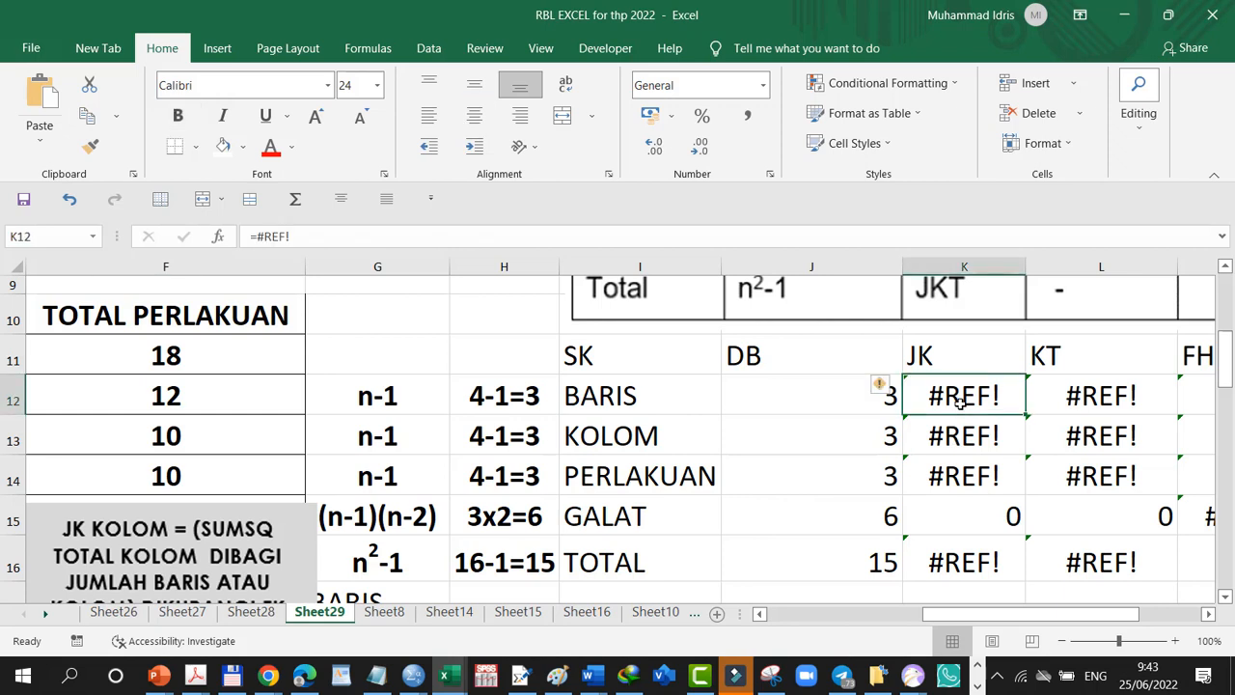
text(=)
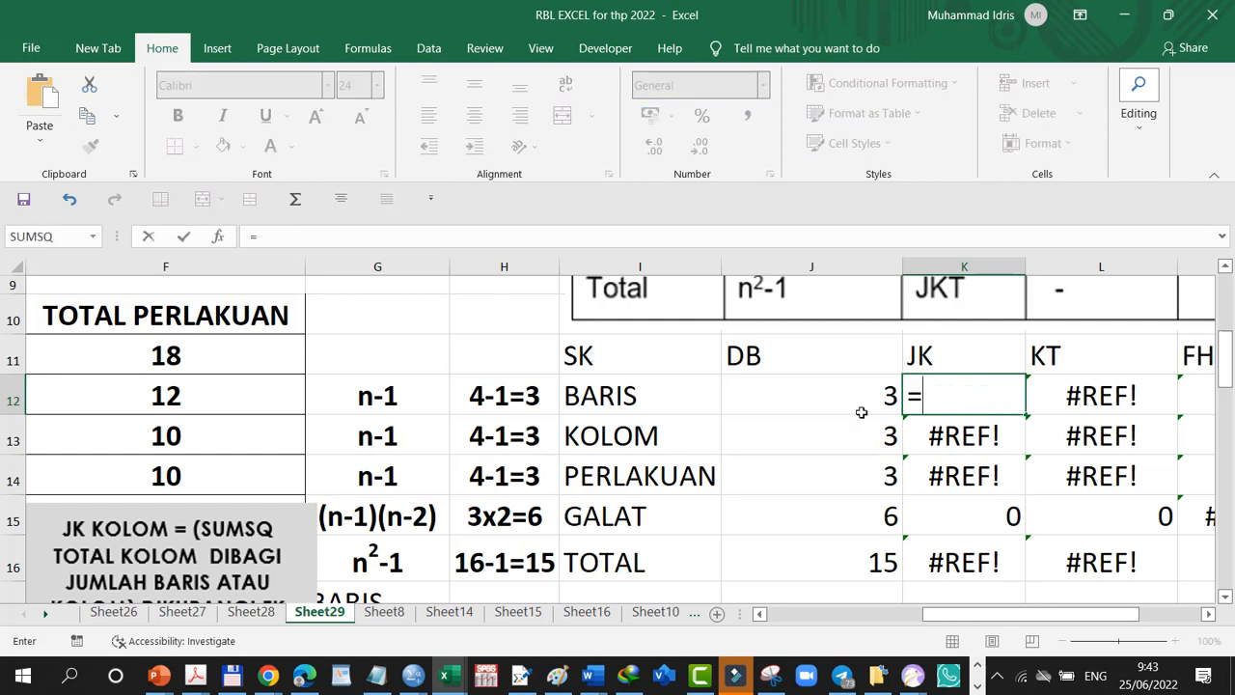
drag(1229, 379, 1229, 452)
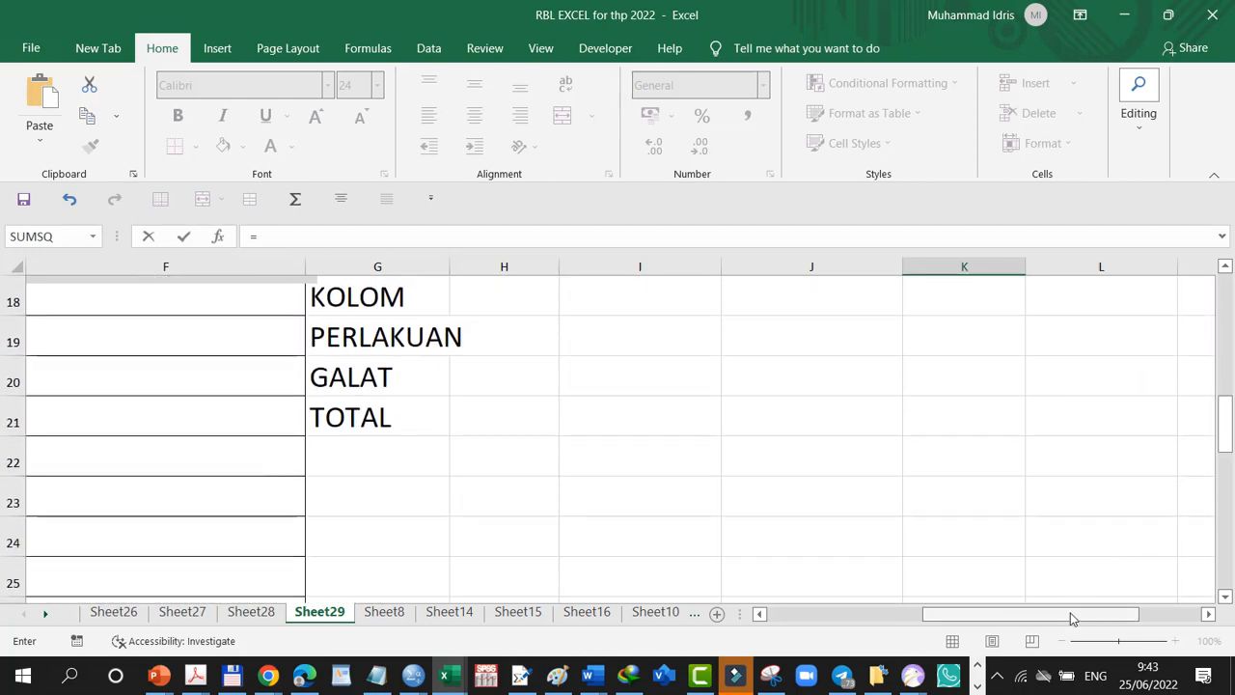
drag(1070, 614, 913, 618)
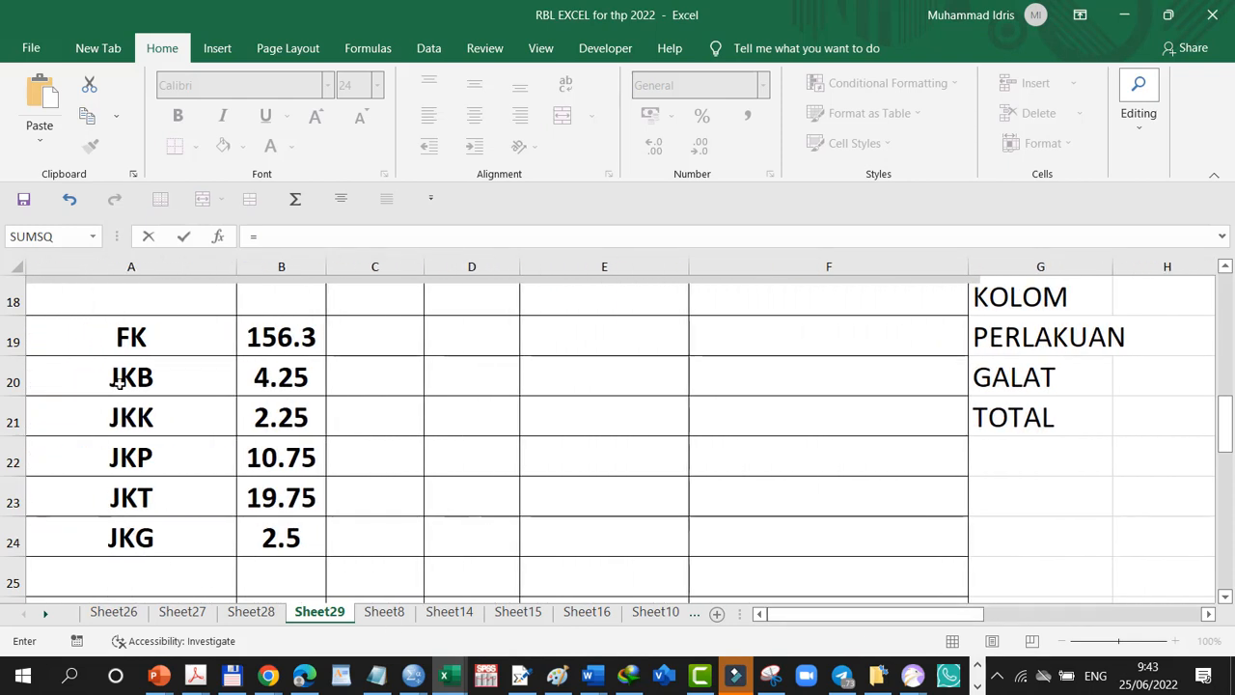
click(258, 381)
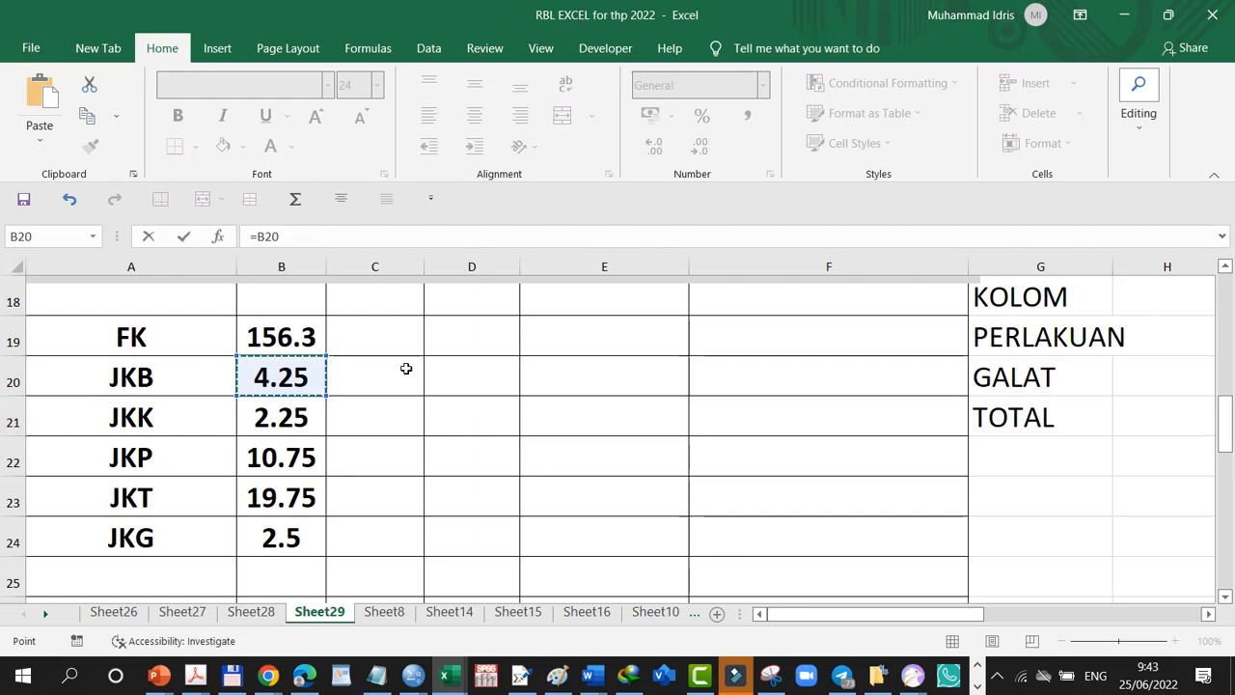
key(Escape)
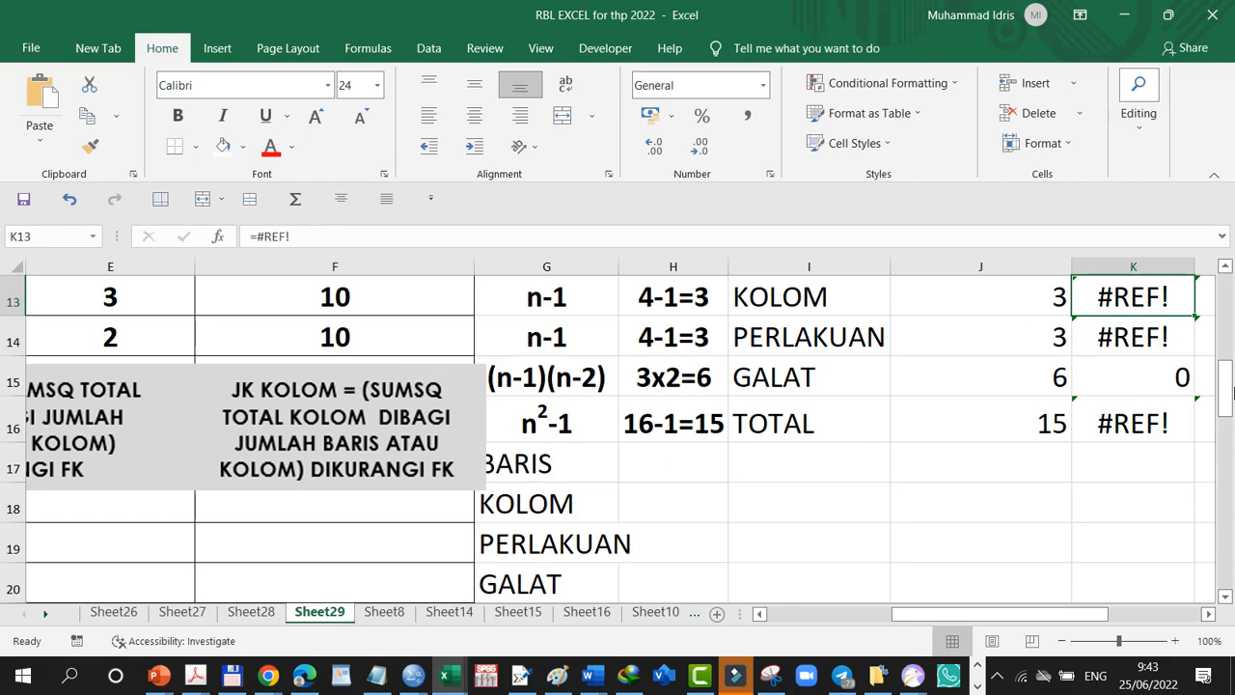
Link the KOLOM sum of squares in K13 to JKK with =B21.
scroll(1146, 425, up, 2)
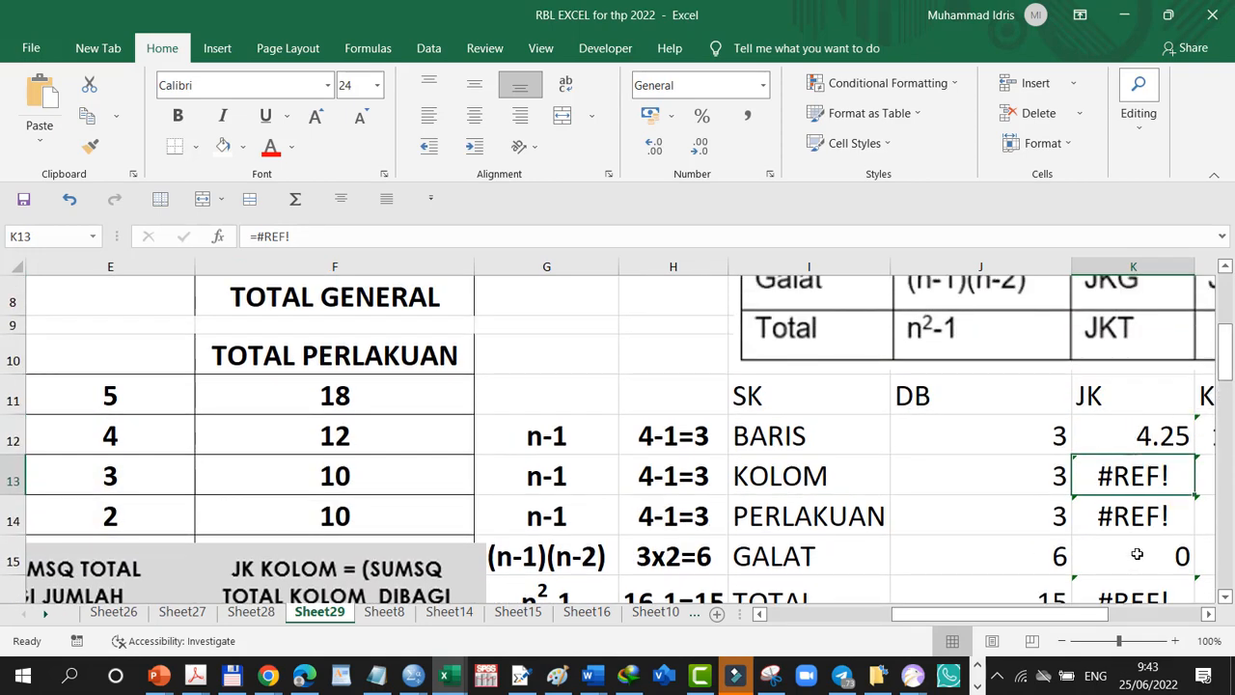
text(=)
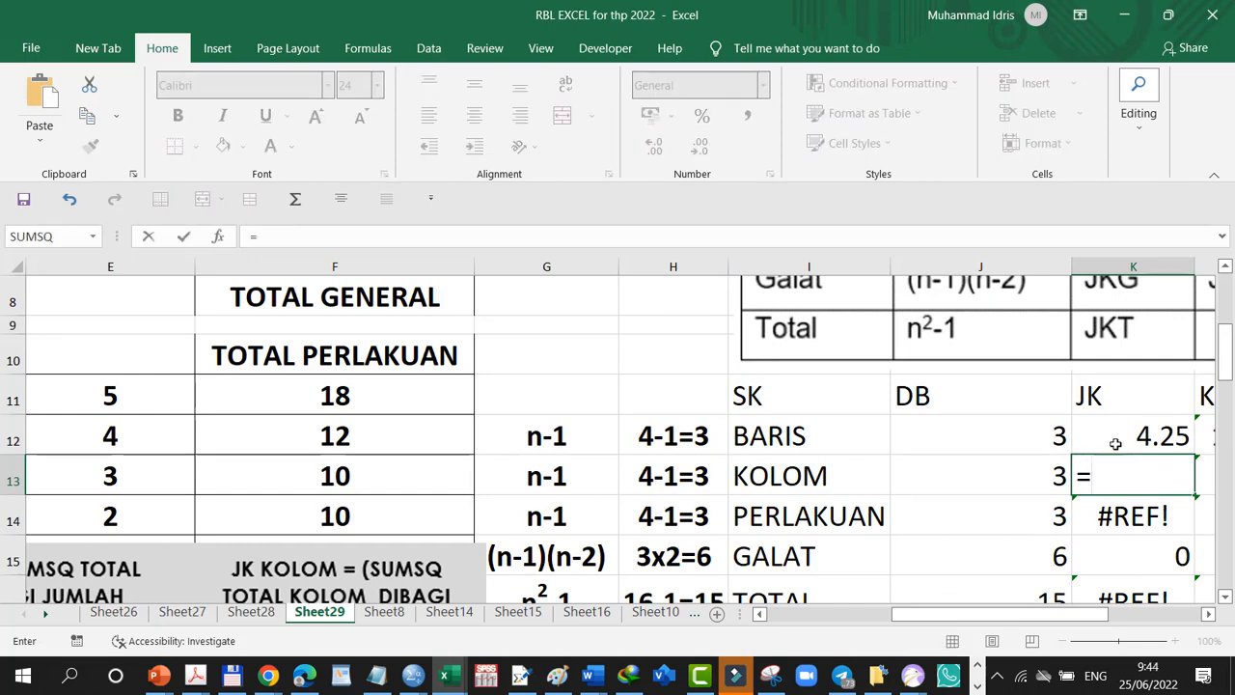
drag(1230, 383, 1230, 456)
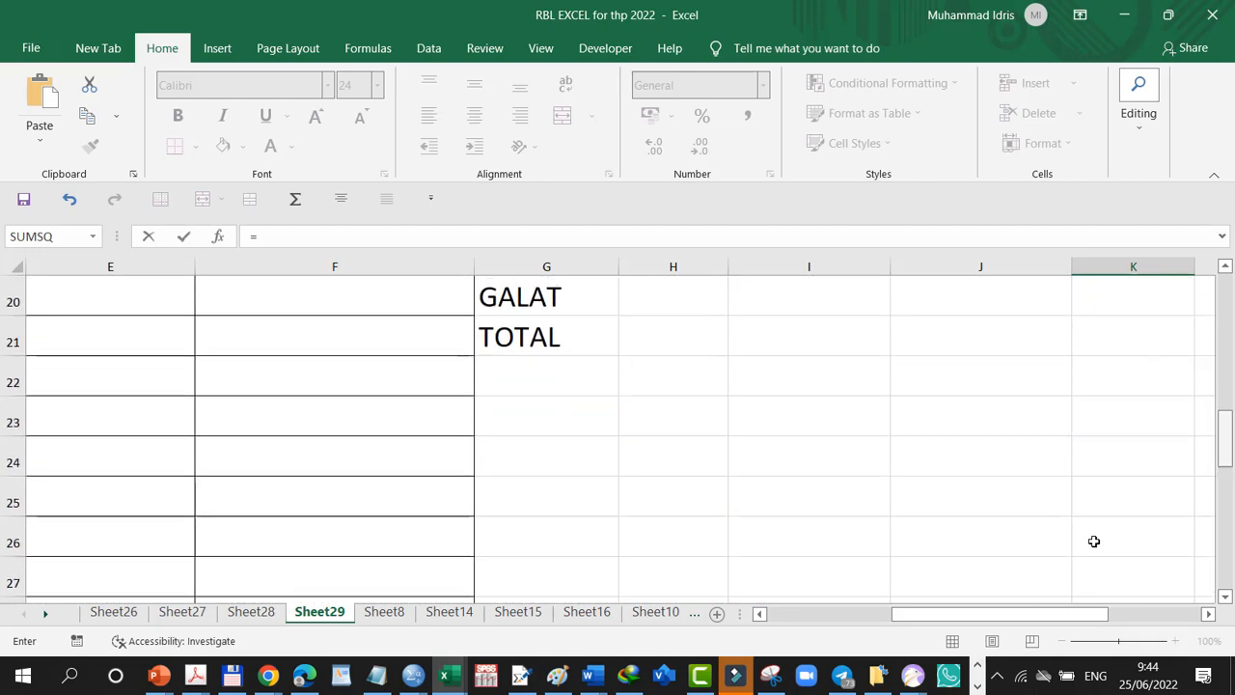
drag(1061, 614, 907, 596)
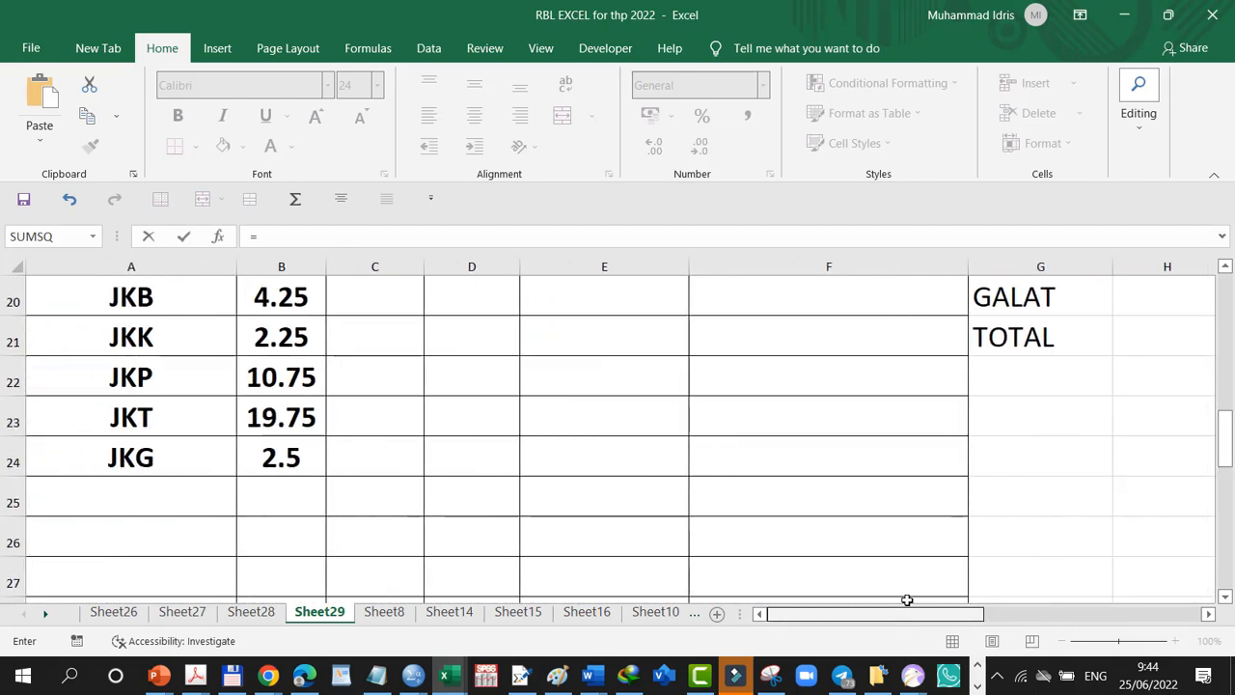
click(260, 336)
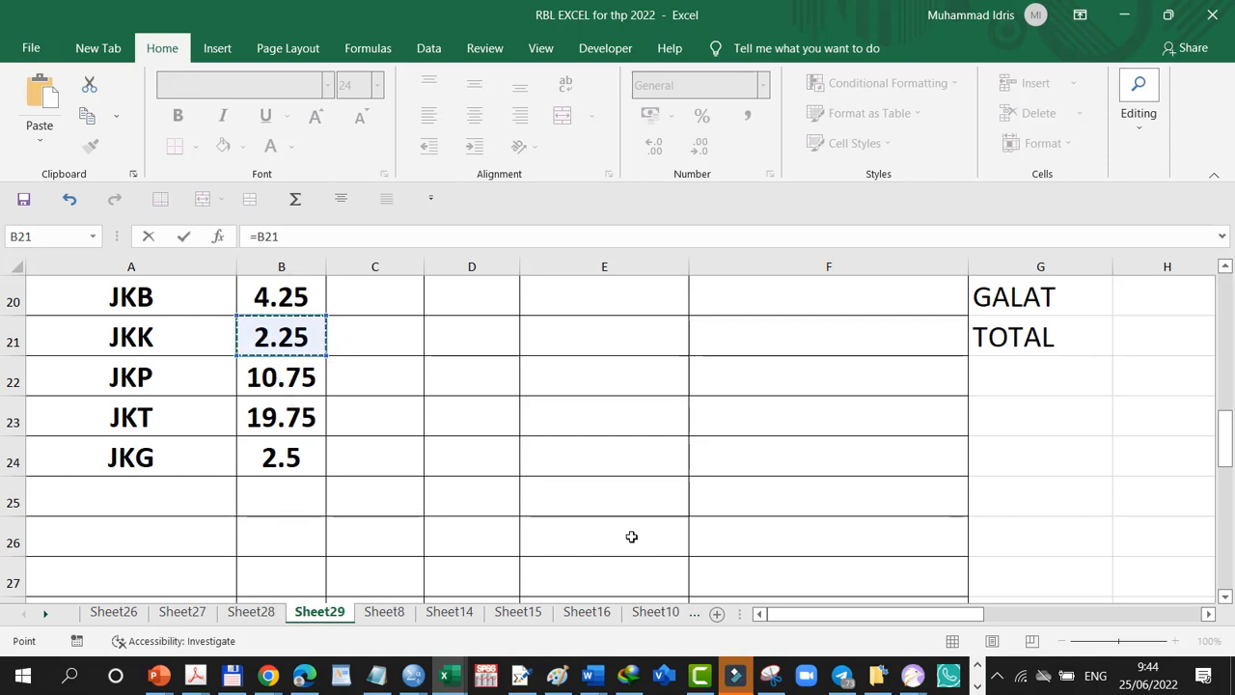
key(Return)
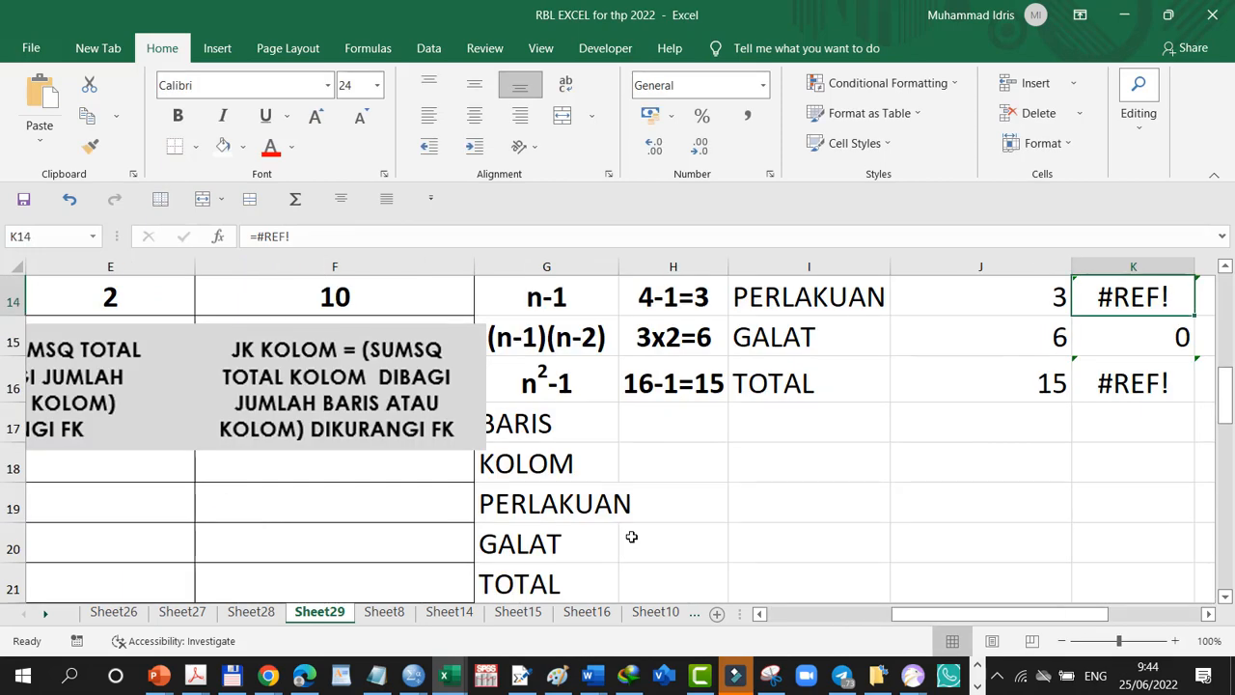
Link the PERLAKUAN sum of squares in K14 to JKP with =B22.
click(1225, 266)
click(1224, 266)
click(1224, 266)
click(1224, 267)
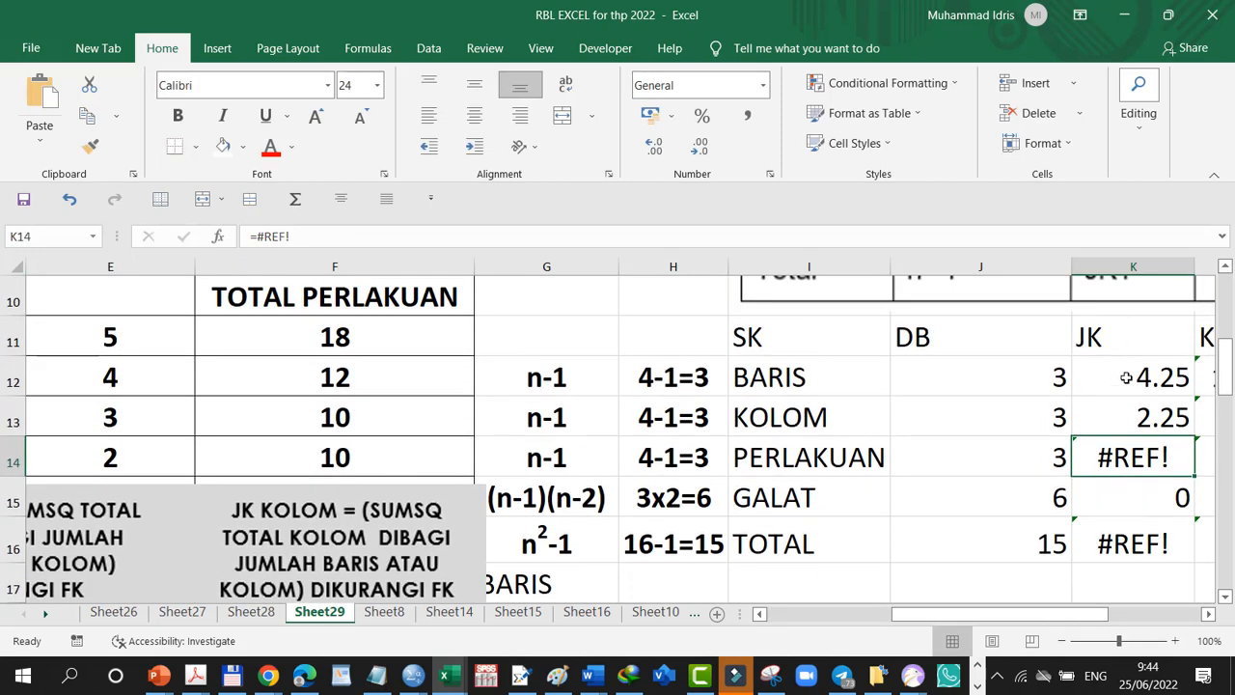
click(1129, 421)
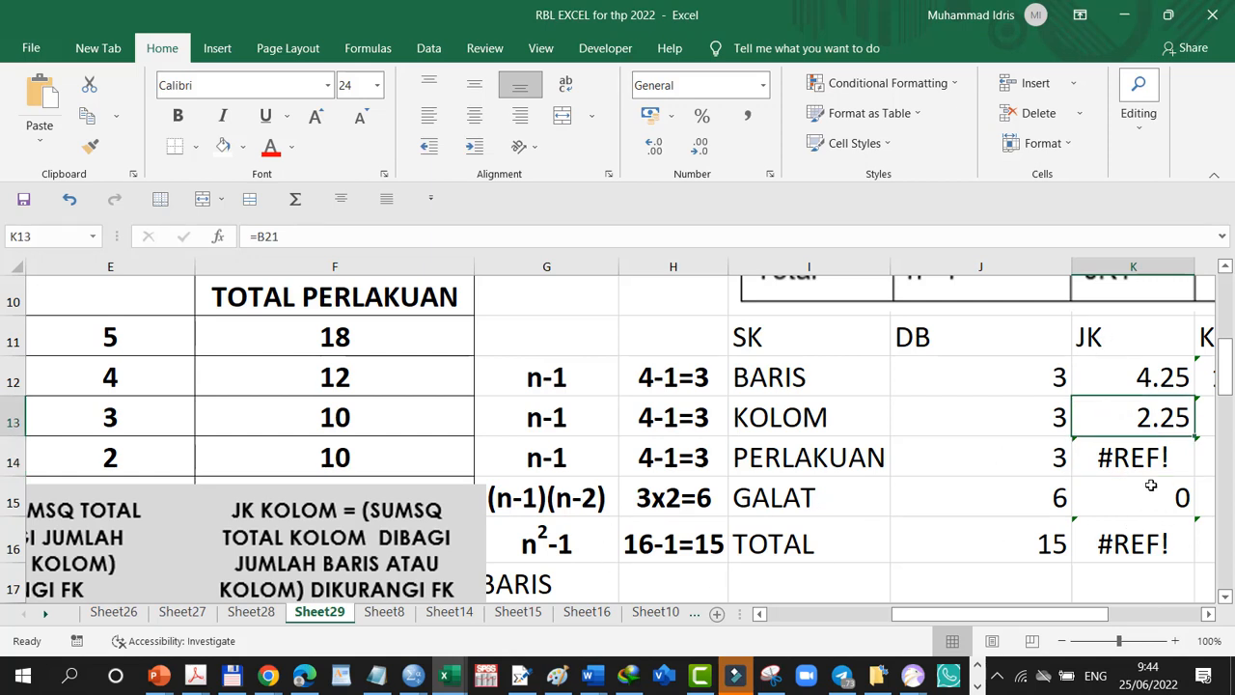
click(1132, 461)
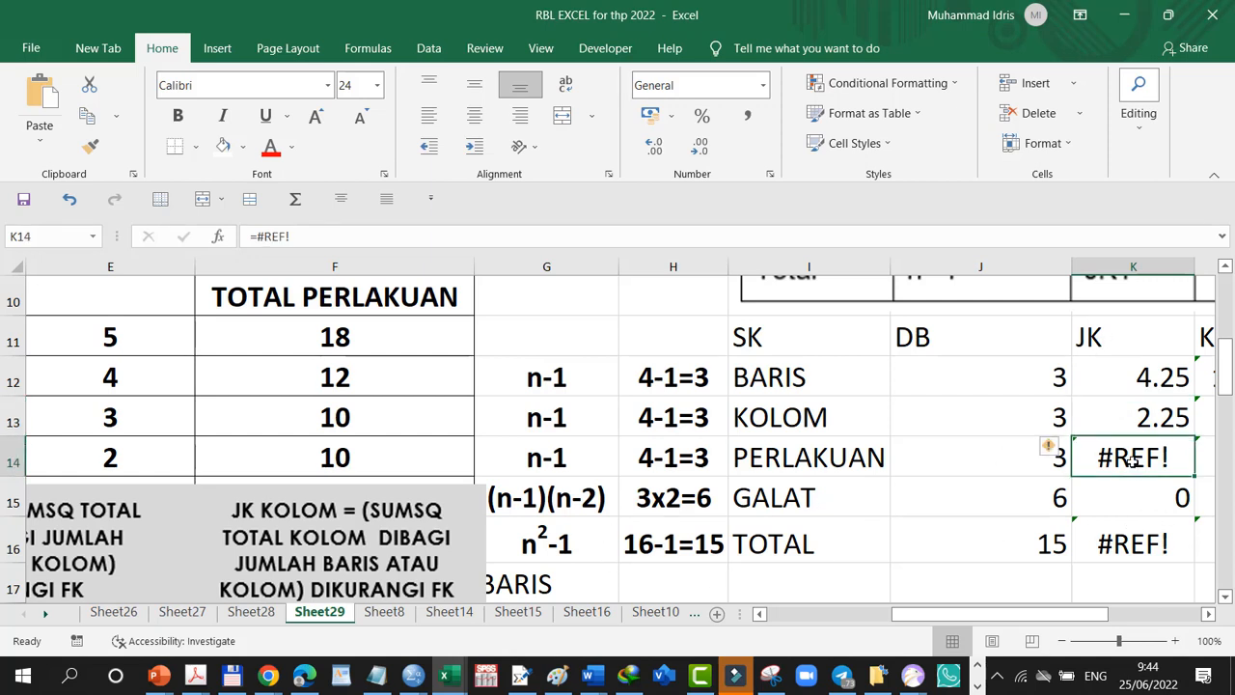
text(=)
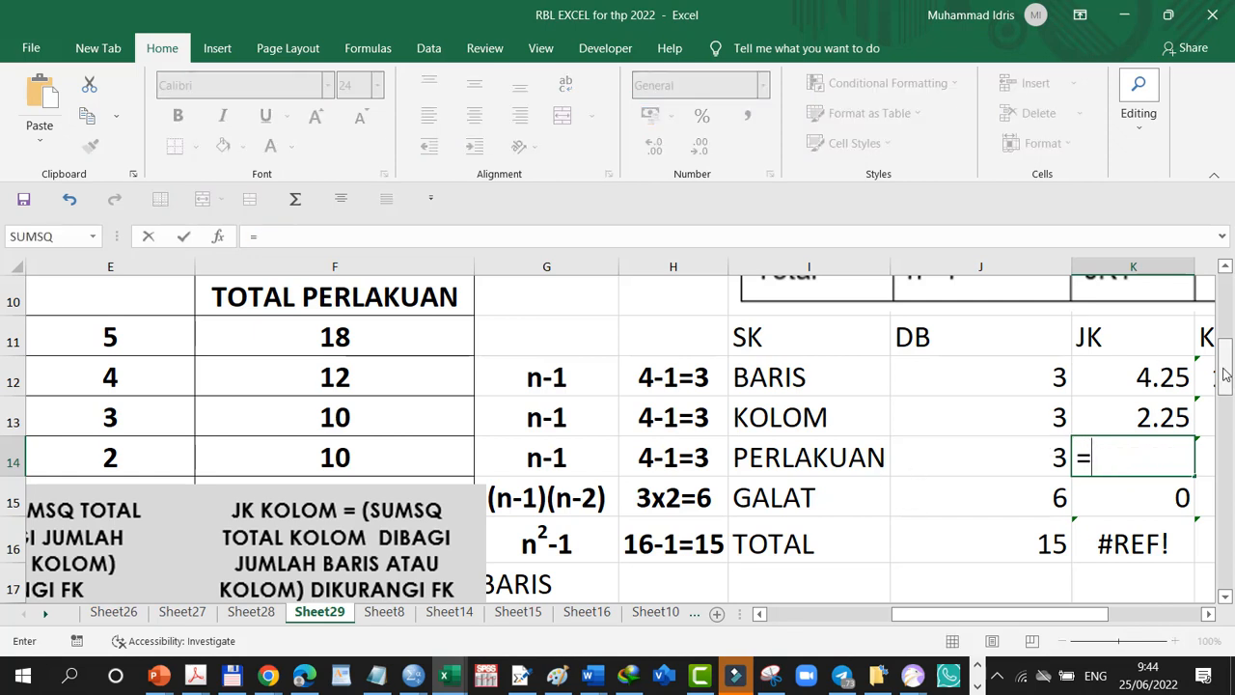
drag(1224, 374, 1225, 449)
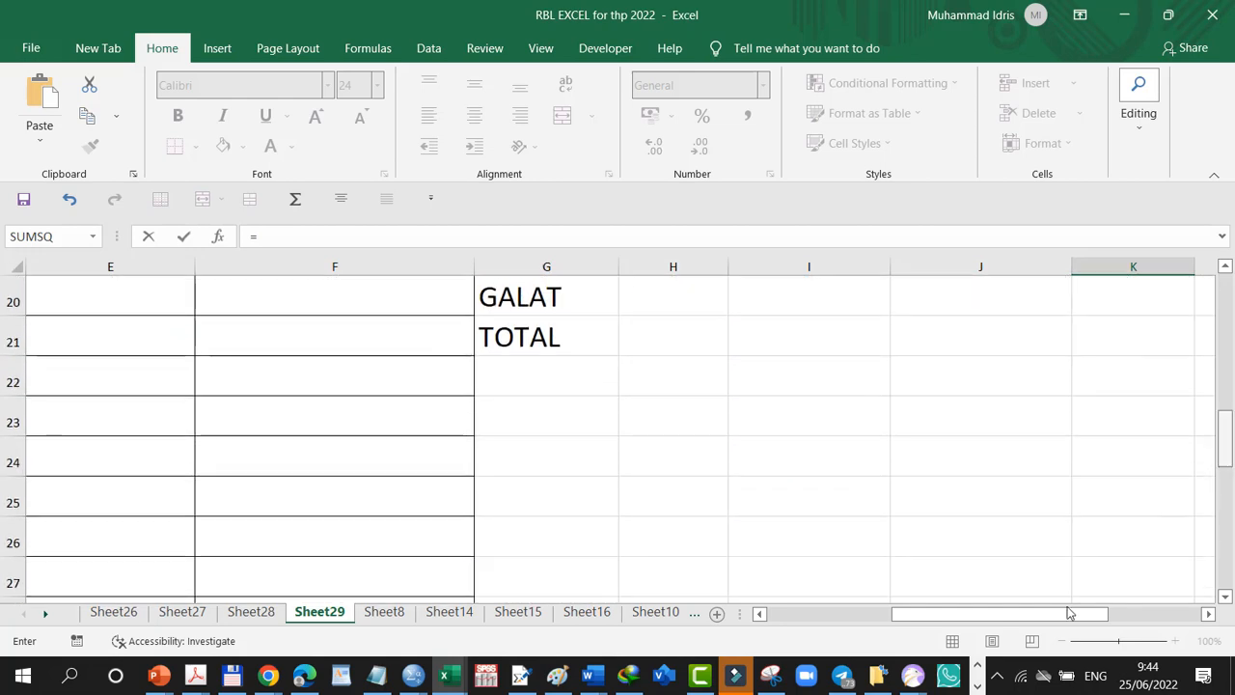
drag(1069, 613, 893, 628)
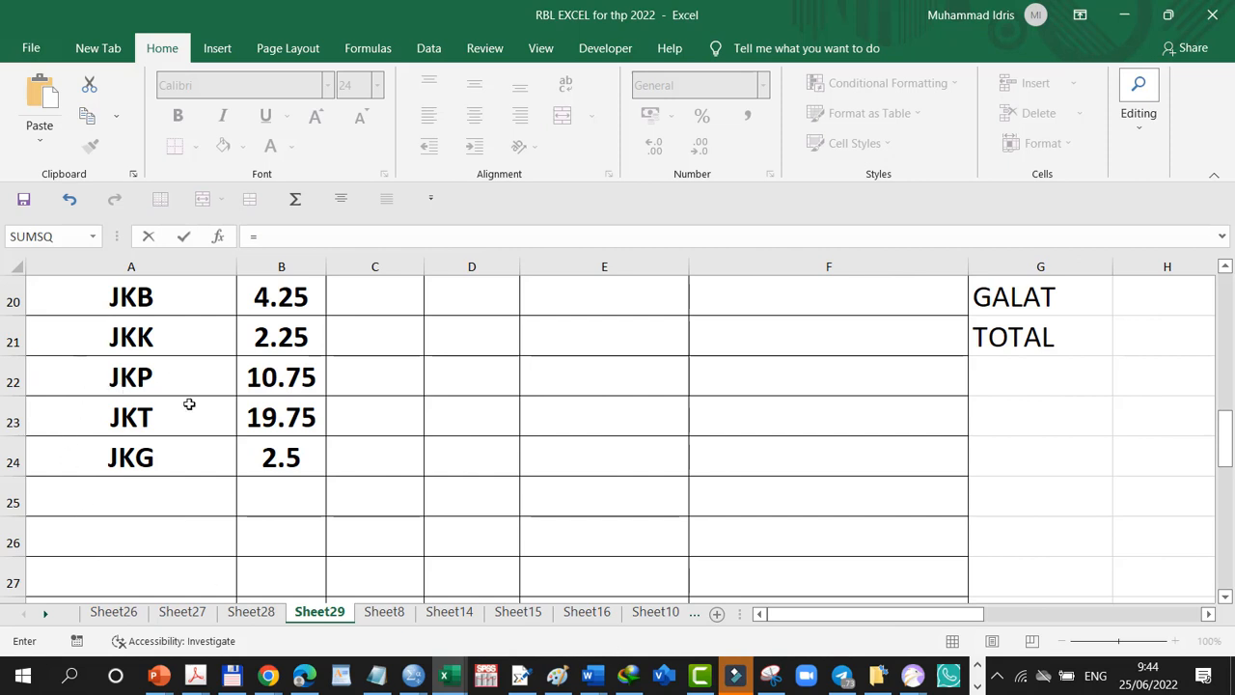
click(261, 383)
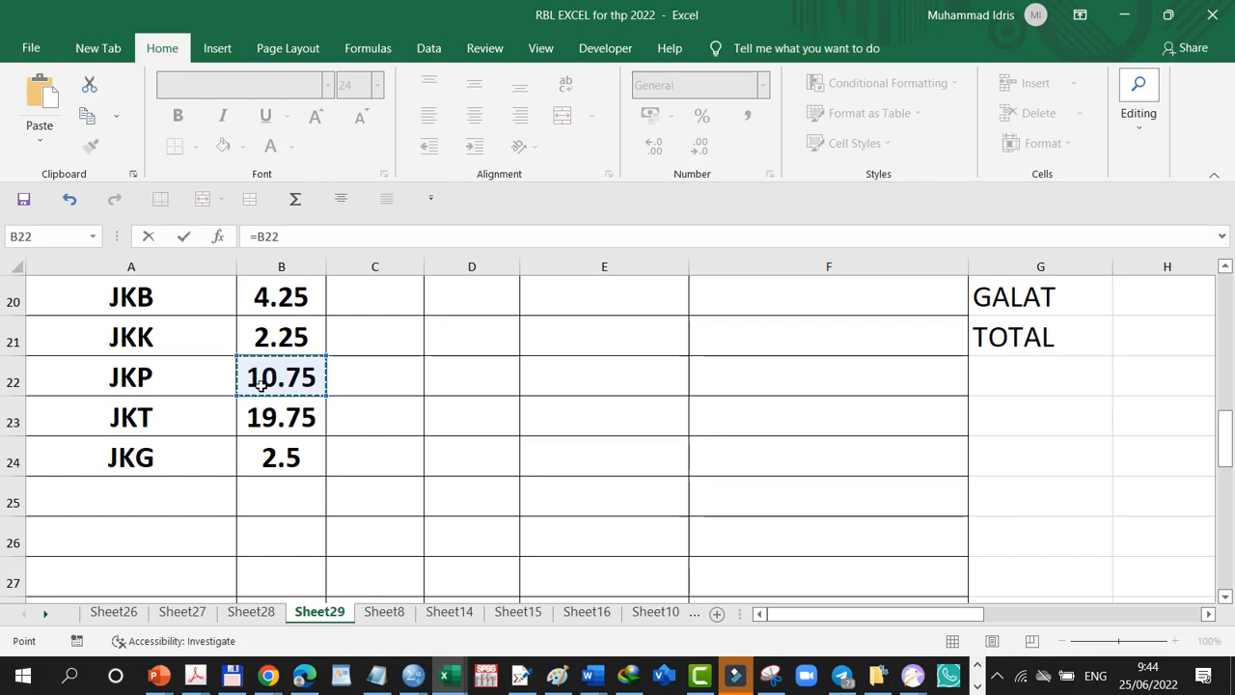
key(Return)
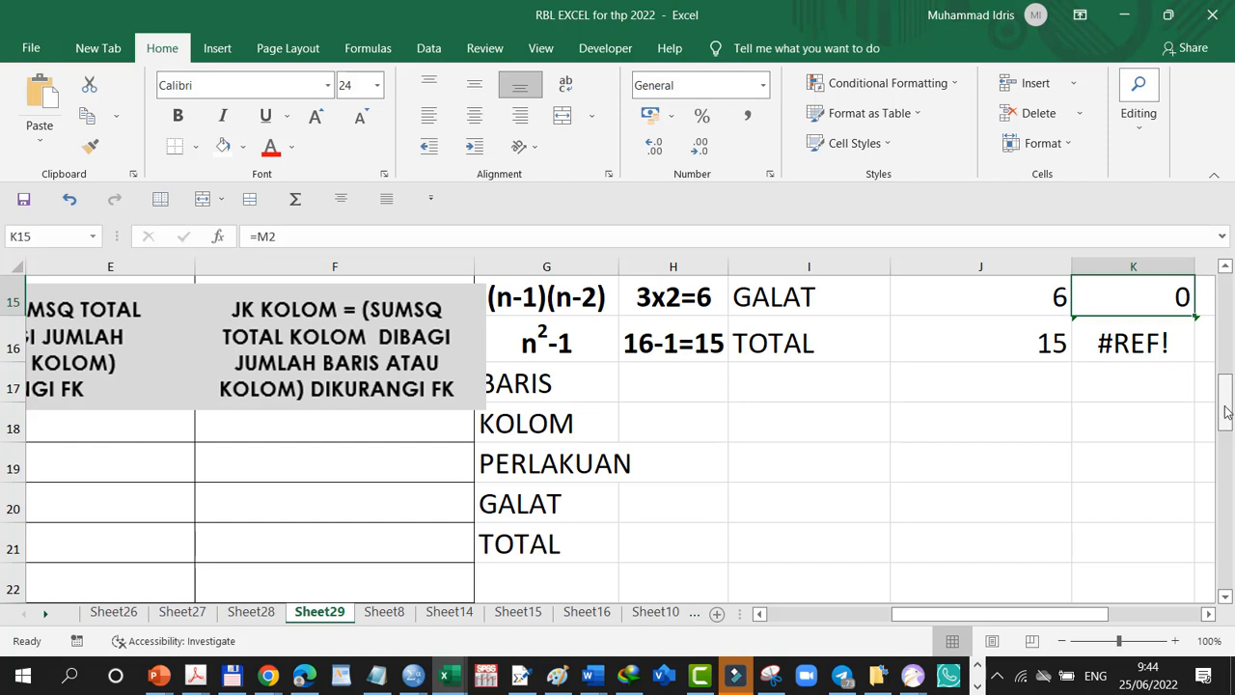
Replace the GALAT sum of squares formula in K15 with a link to JKG, =B24.
drag(1225, 411, 1225, 369)
click(1154, 479)
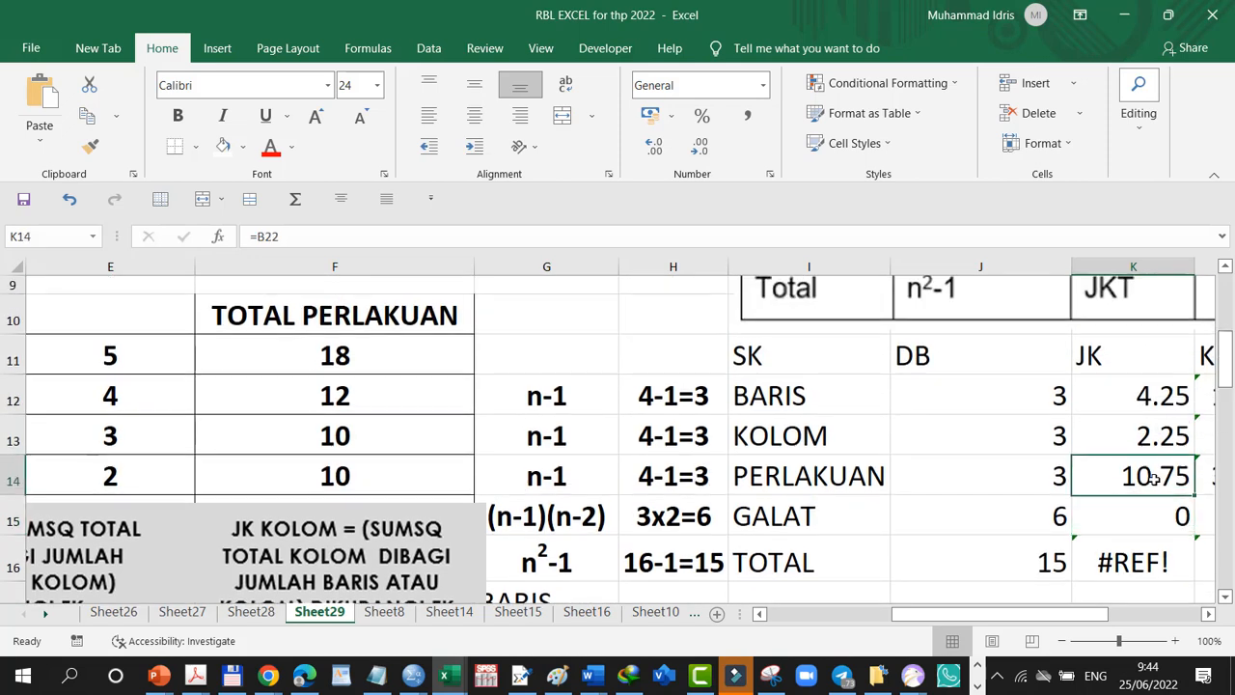
click(1127, 522)
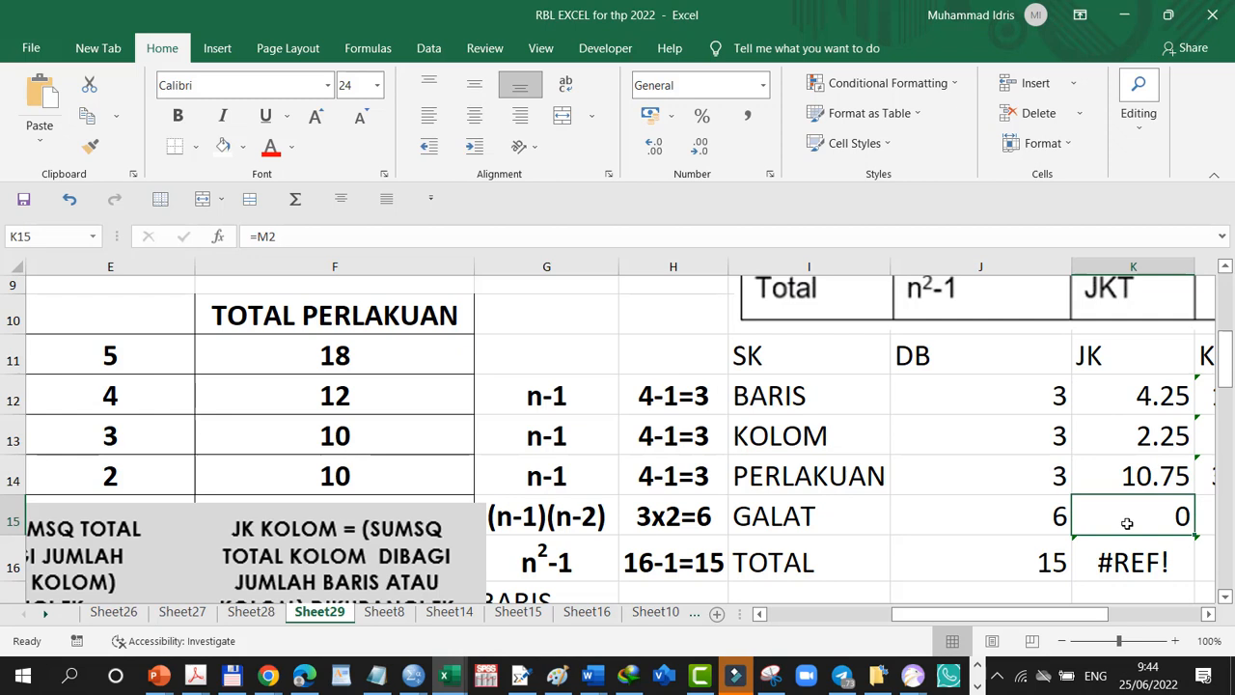
text(=)
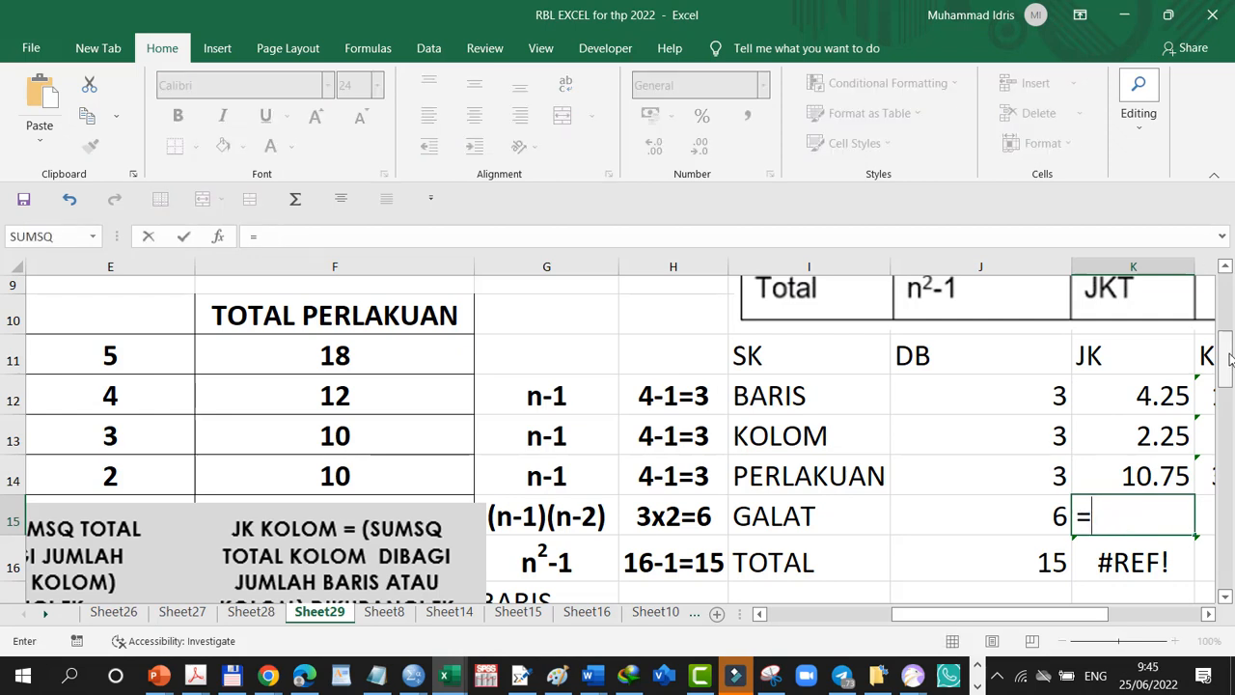
drag(1227, 349, 861, 621)
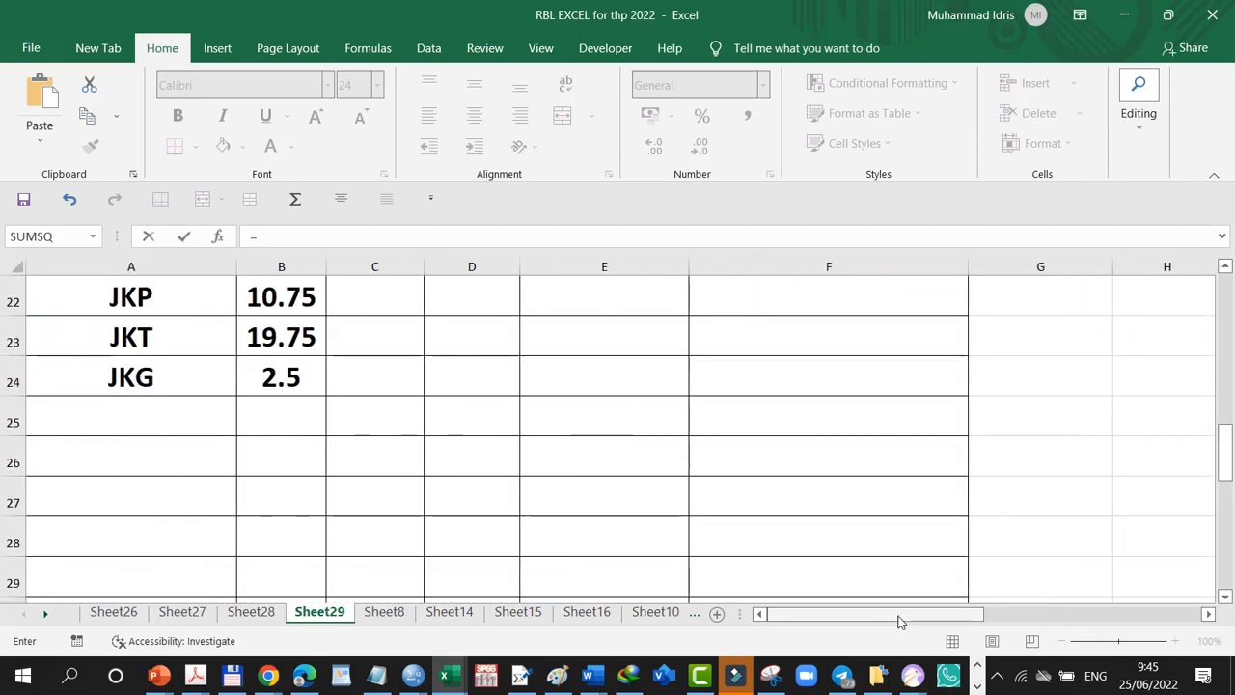
click(287, 378)
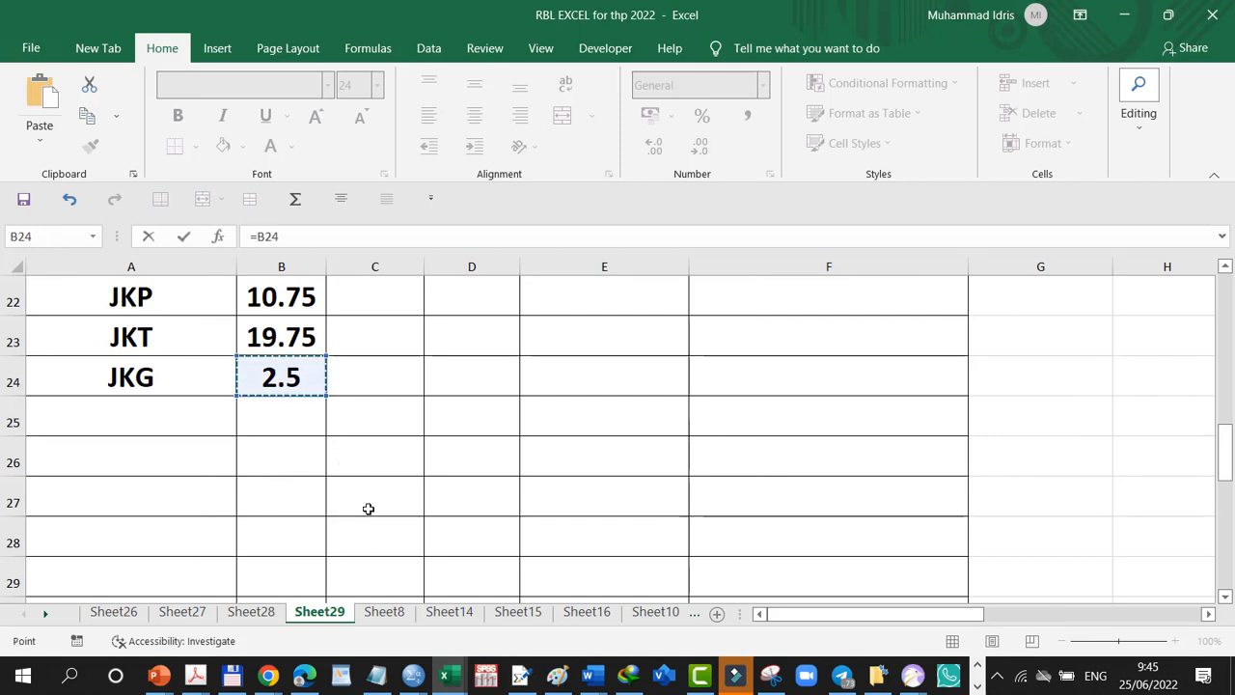
key(Return)
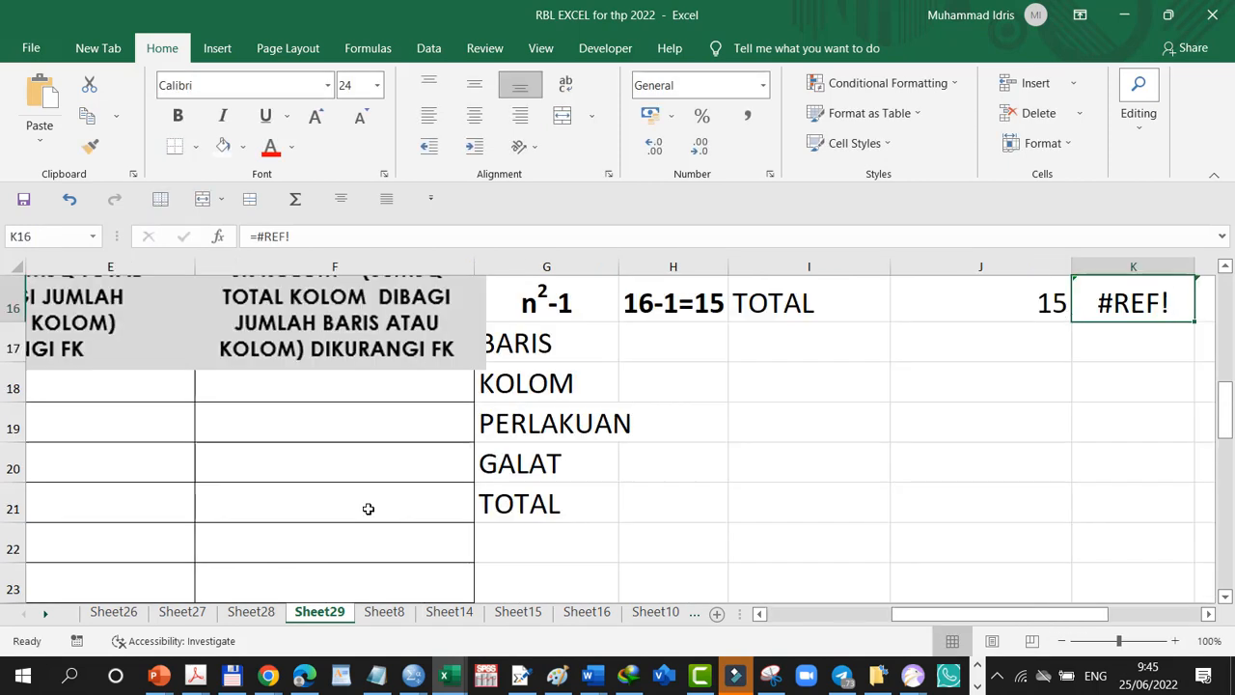
Link the TOTAL sum of squares in K16 to JKT with =B23 and check the cell.
click(1225, 270)
click(1226, 270)
click(1225, 270)
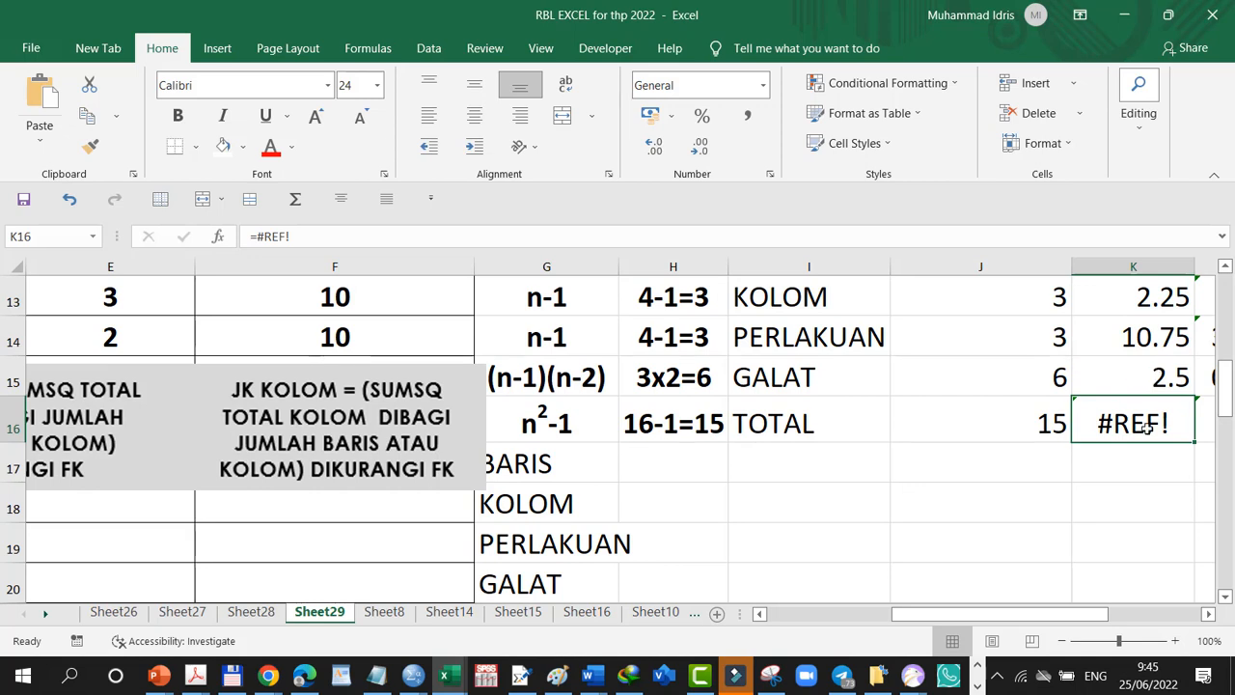
text(=)
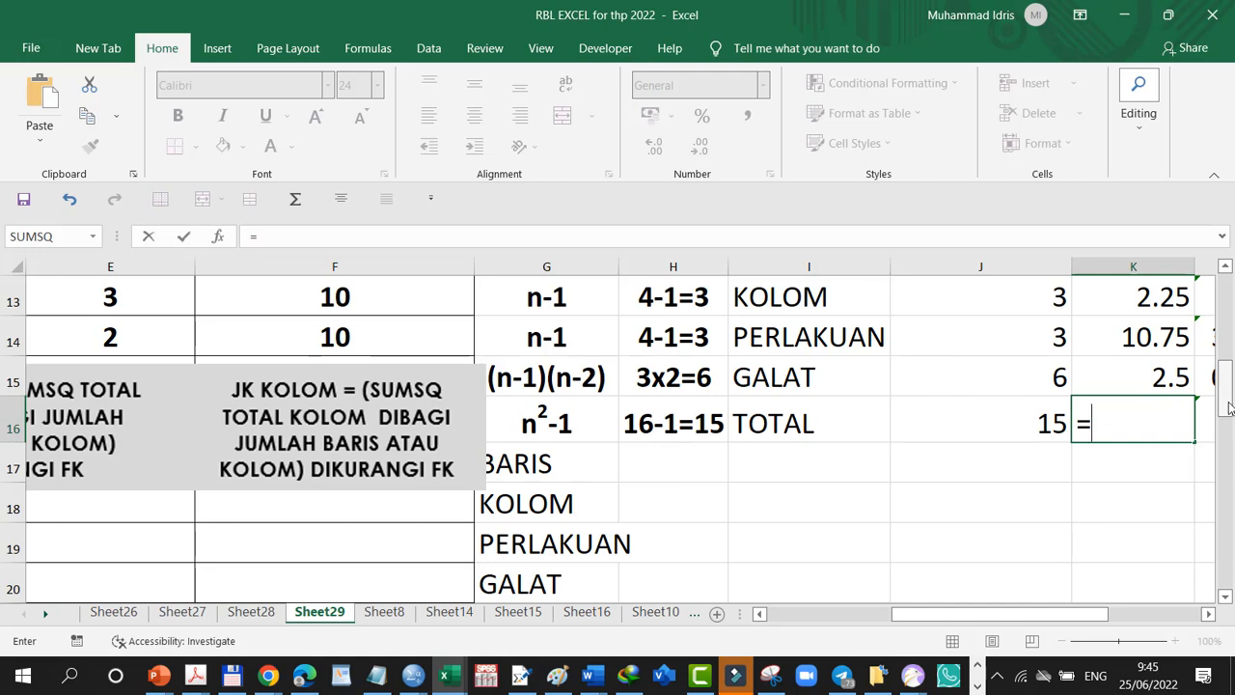
drag(1224, 410, 1231, 480)
drag(1029, 618, 894, 619)
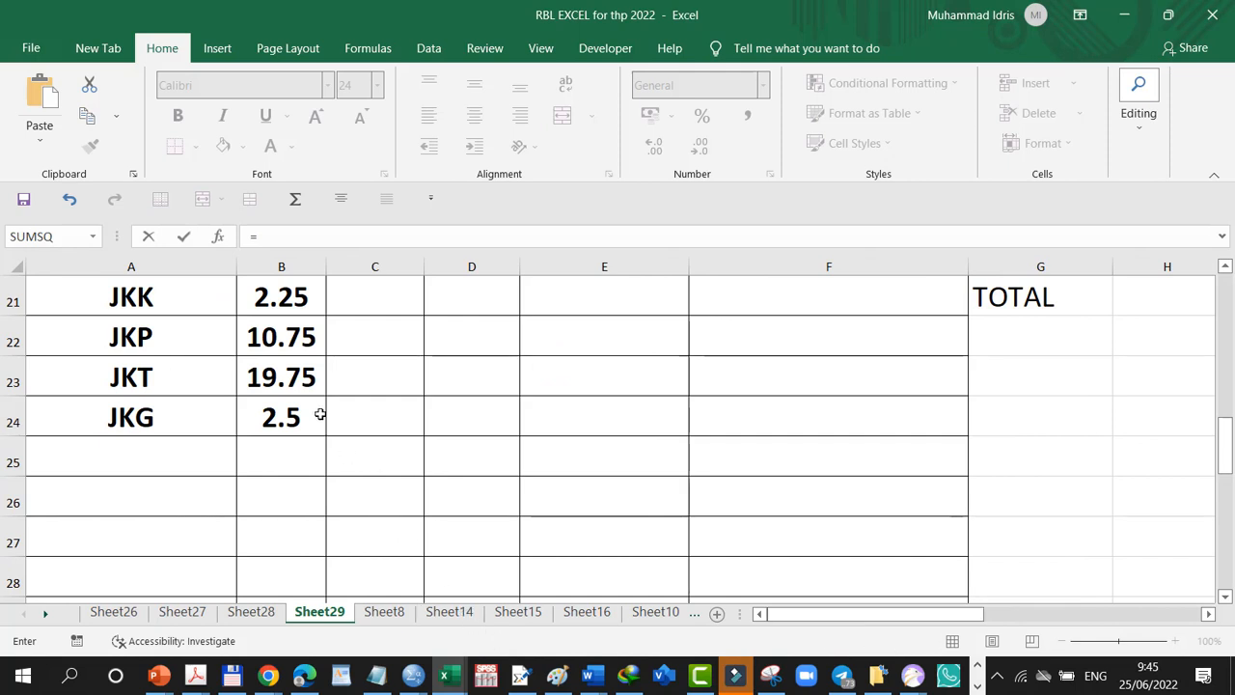
click(287, 380)
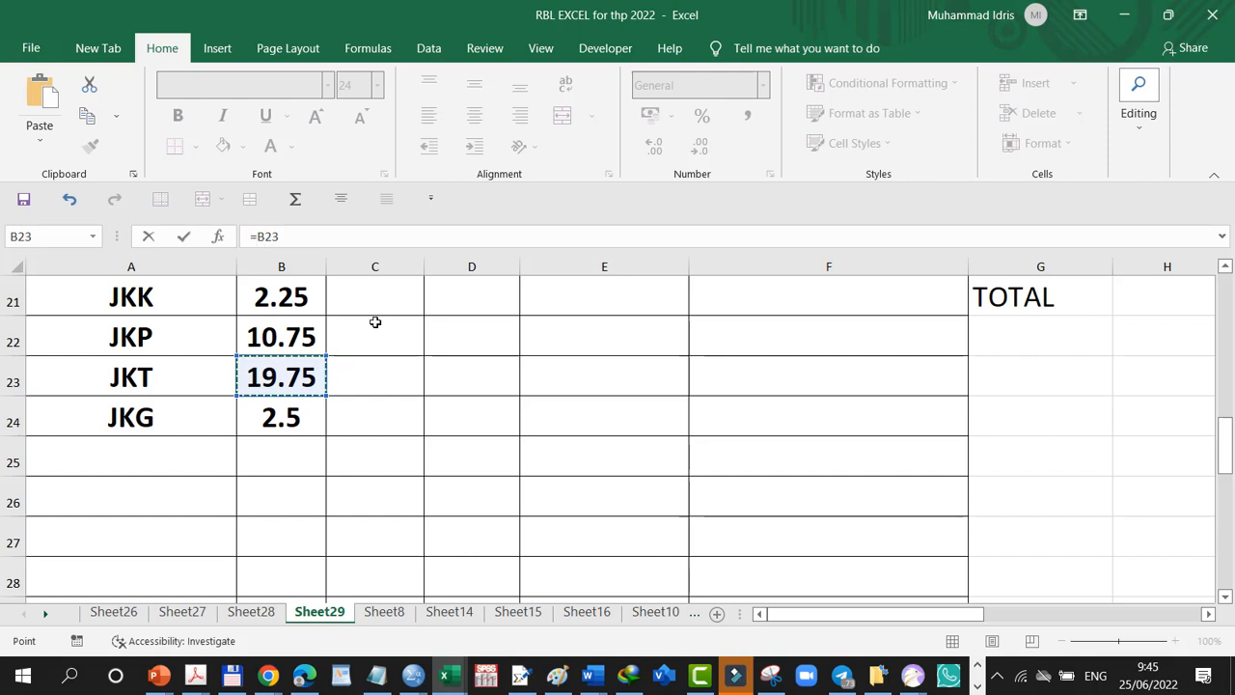
key(Return)
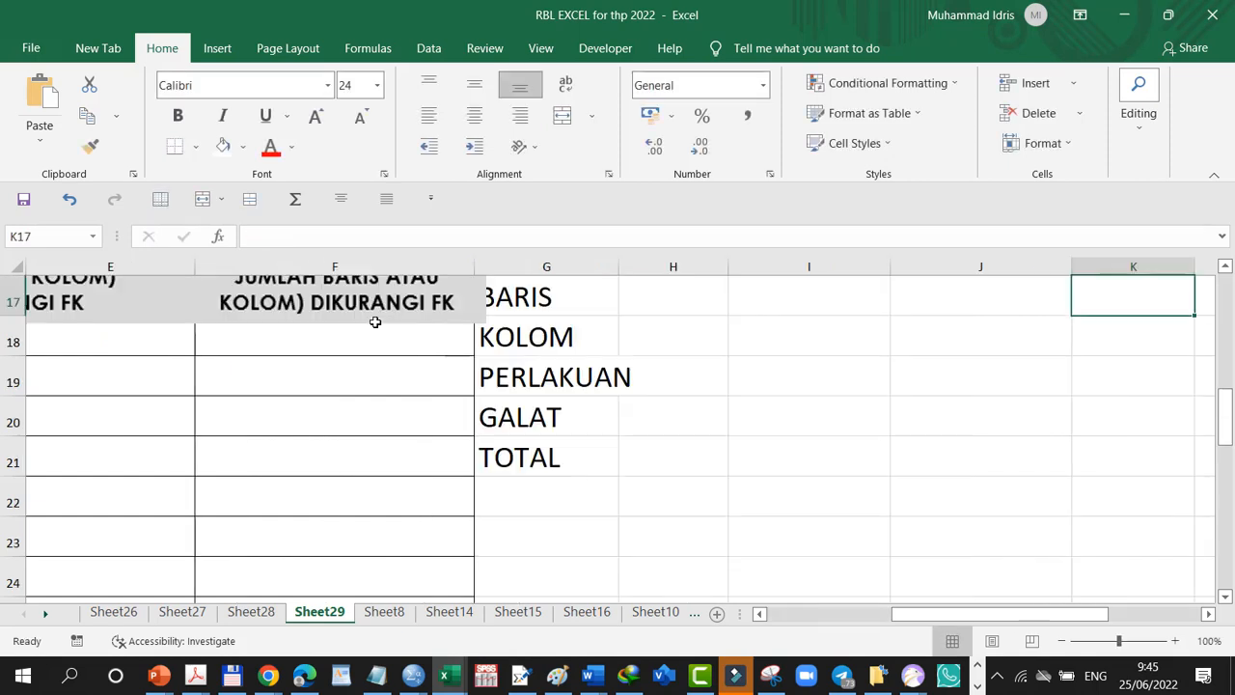
drag(1223, 406, 1223, 378)
click(1157, 428)
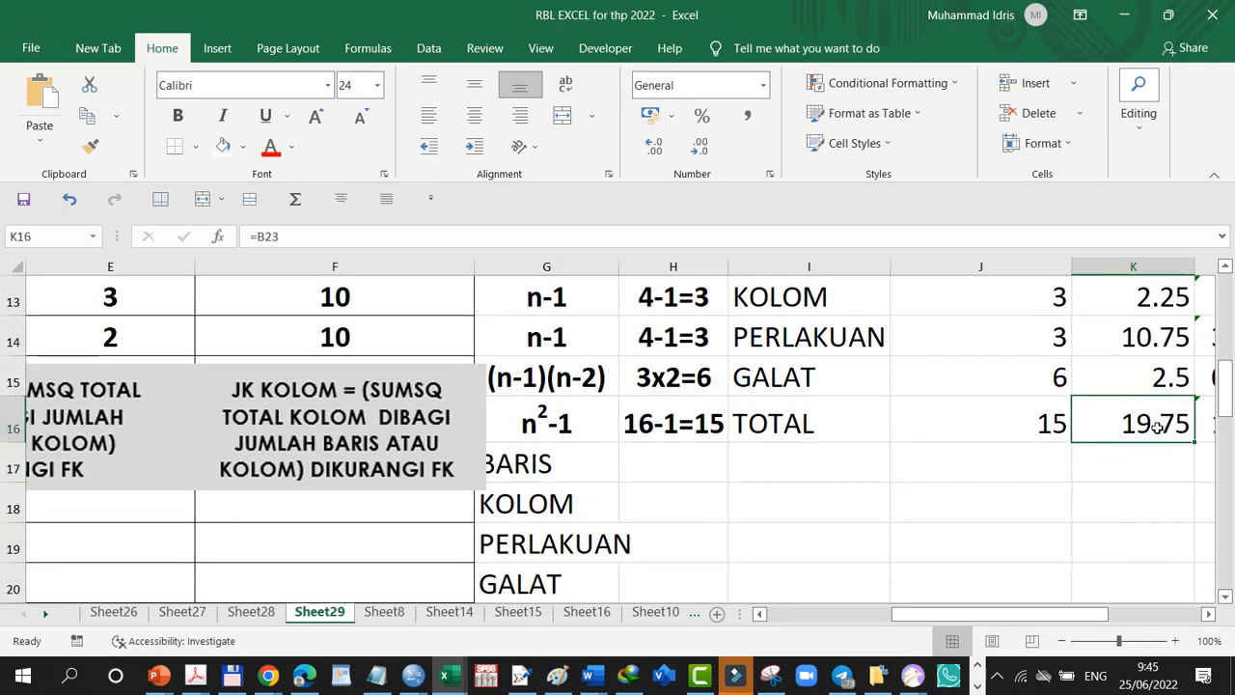
Clear the old KT values from L12 to L16 in the ANOVA table.
drag(1025, 621, 1119, 627)
drag(1222, 404, 1229, 370)
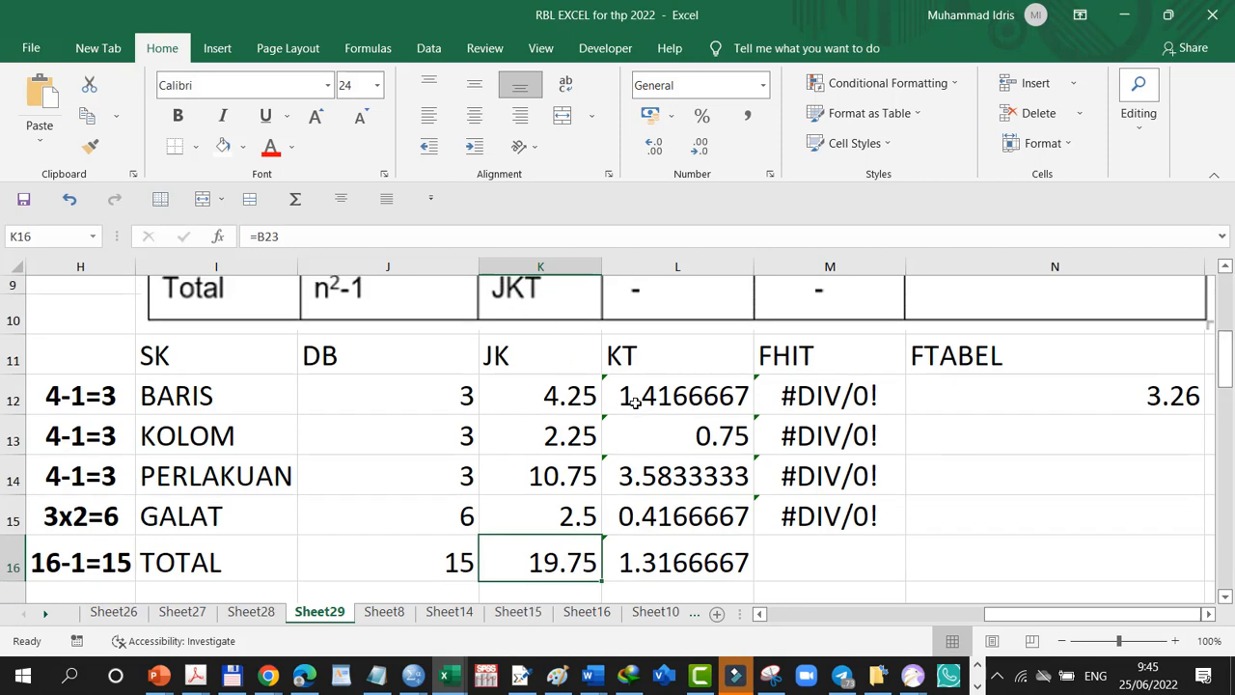
drag(635, 402, 730, 573)
key(Delete)
Calculate the BARIS mean square in L12 by dividing its JK by its DB with =K12/J12.
text(=)
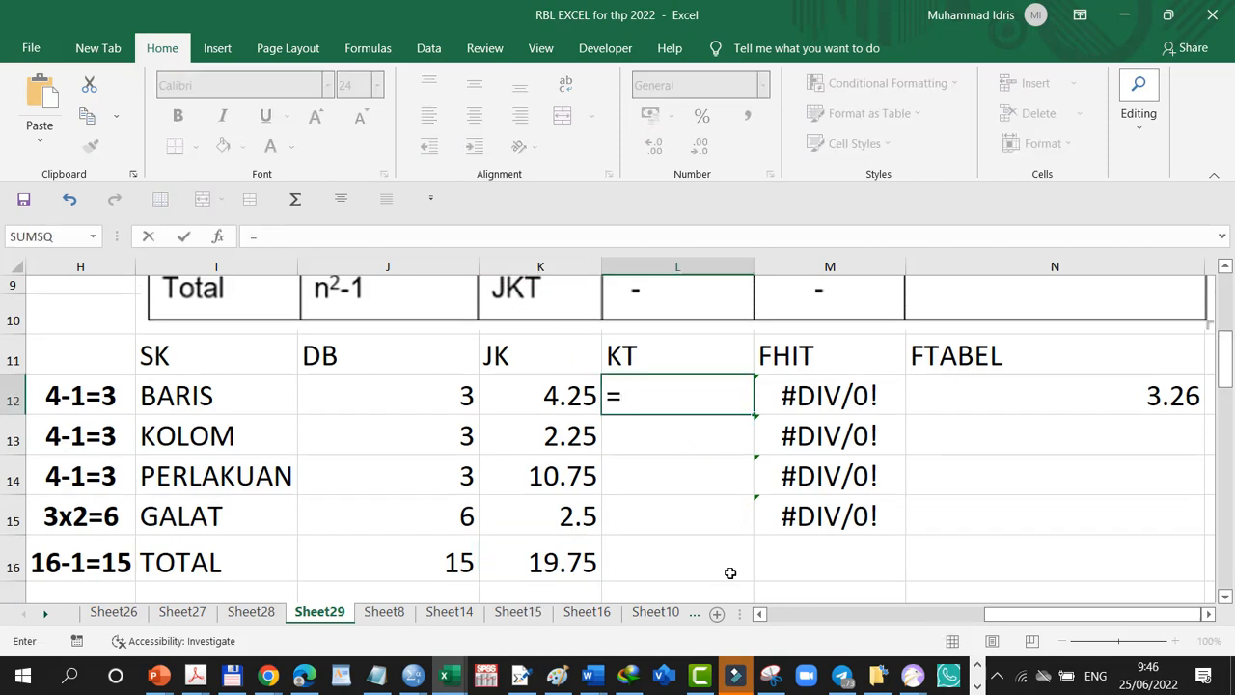
click(531, 402)
text(/)
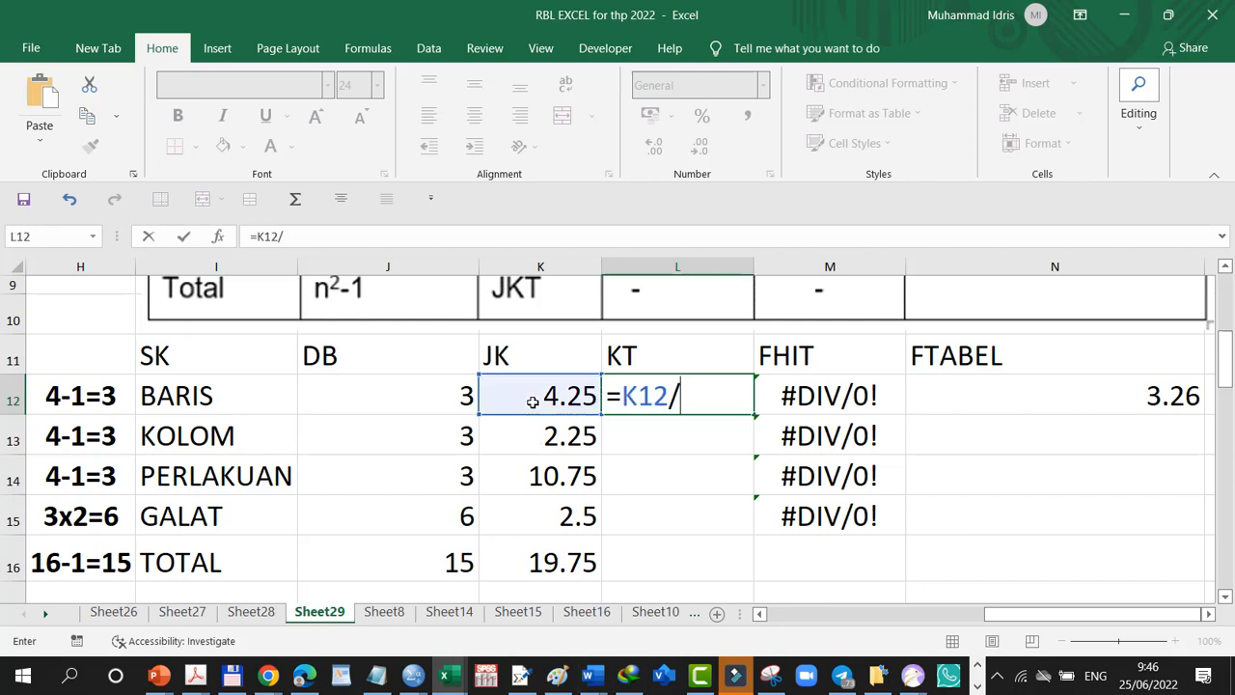
click(437, 396)
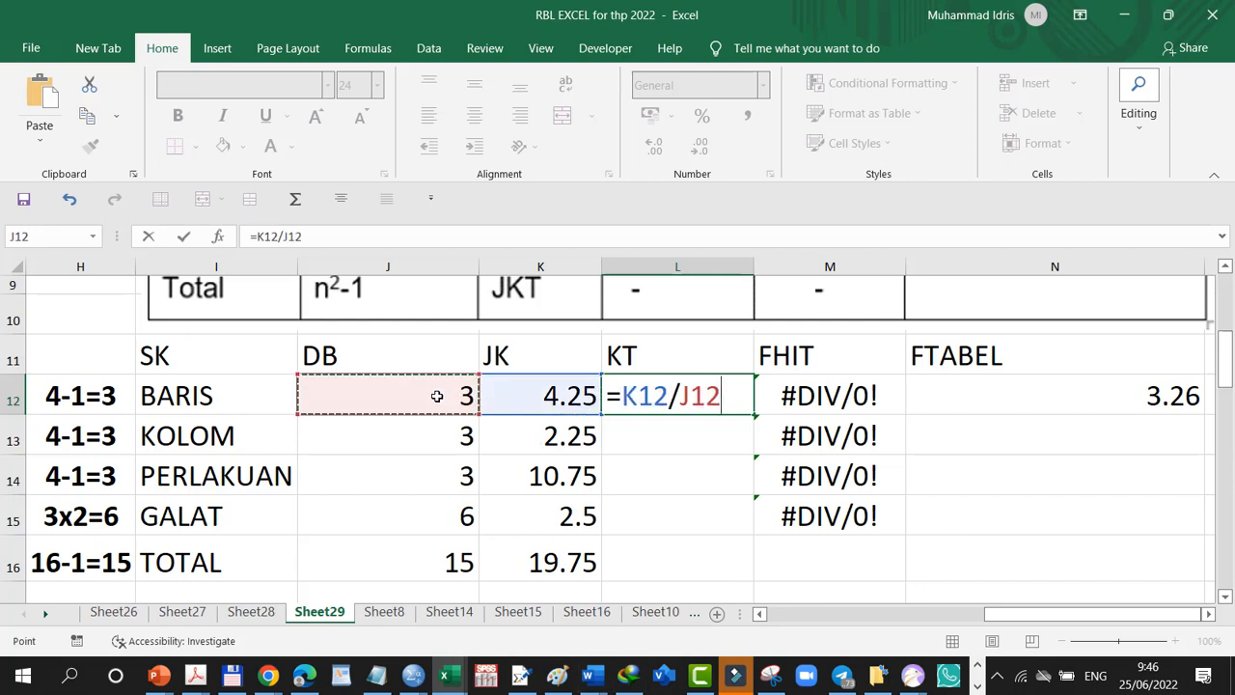
key(Return)
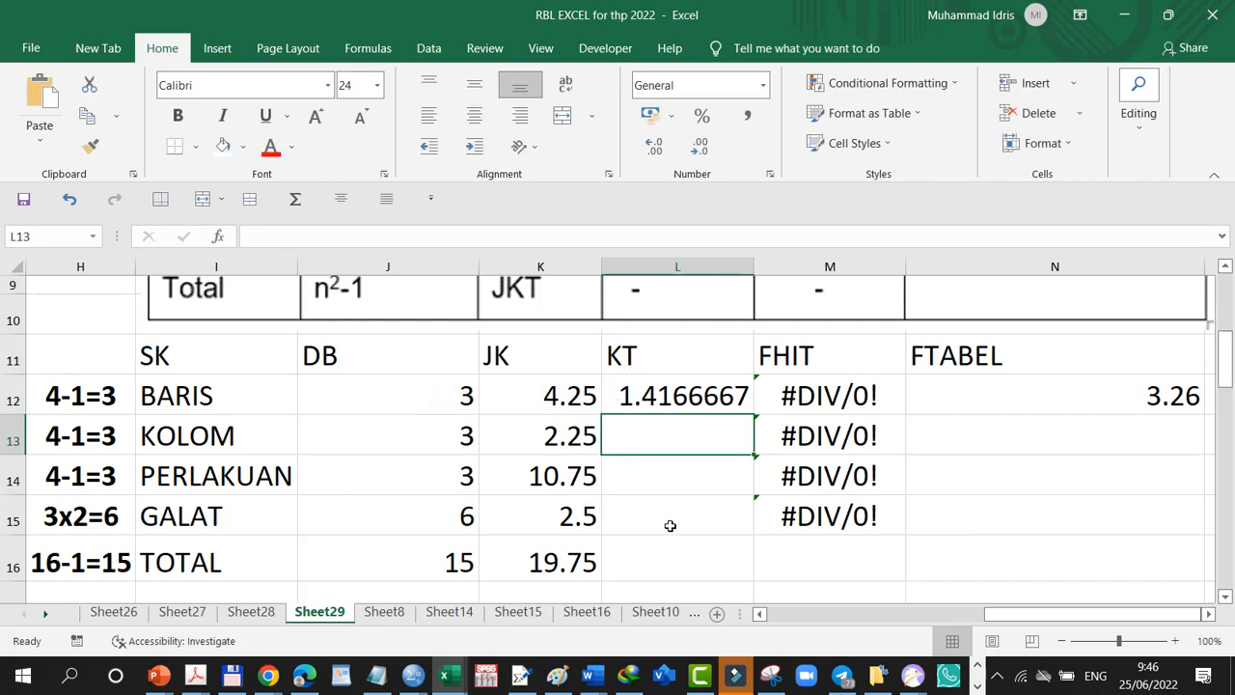
Calculate the KOLOM mean square in L13 with =K13/J13.
text(=)
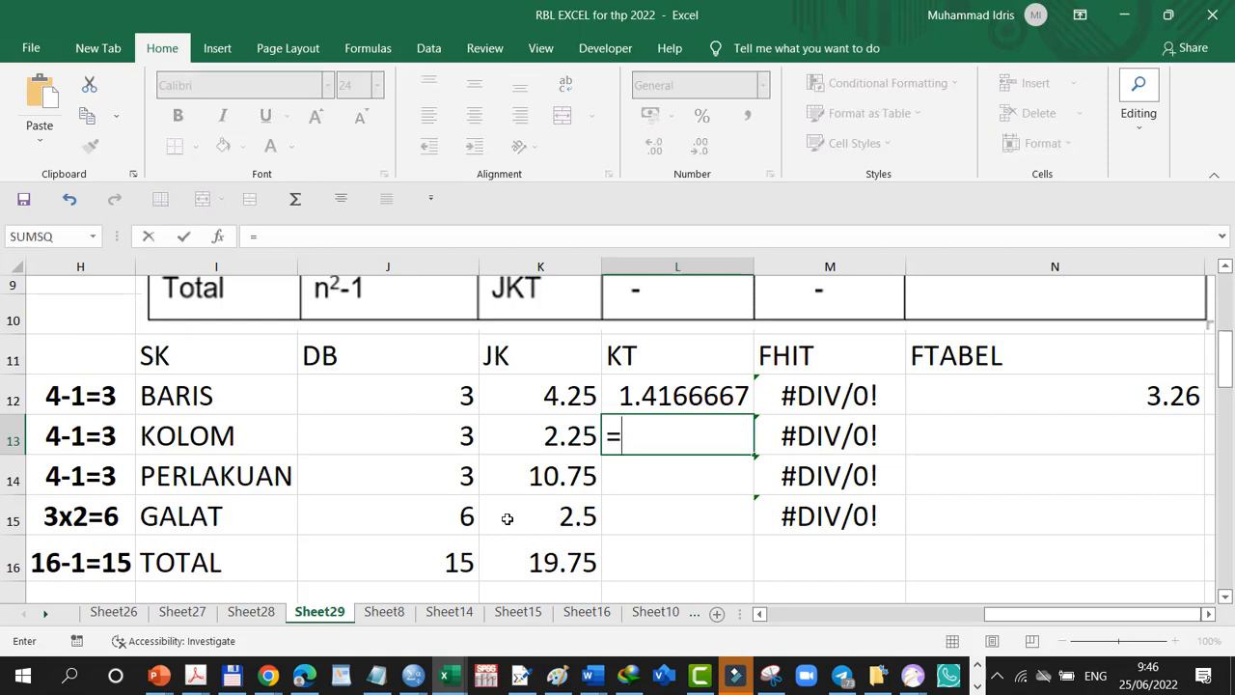
click(528, 436)
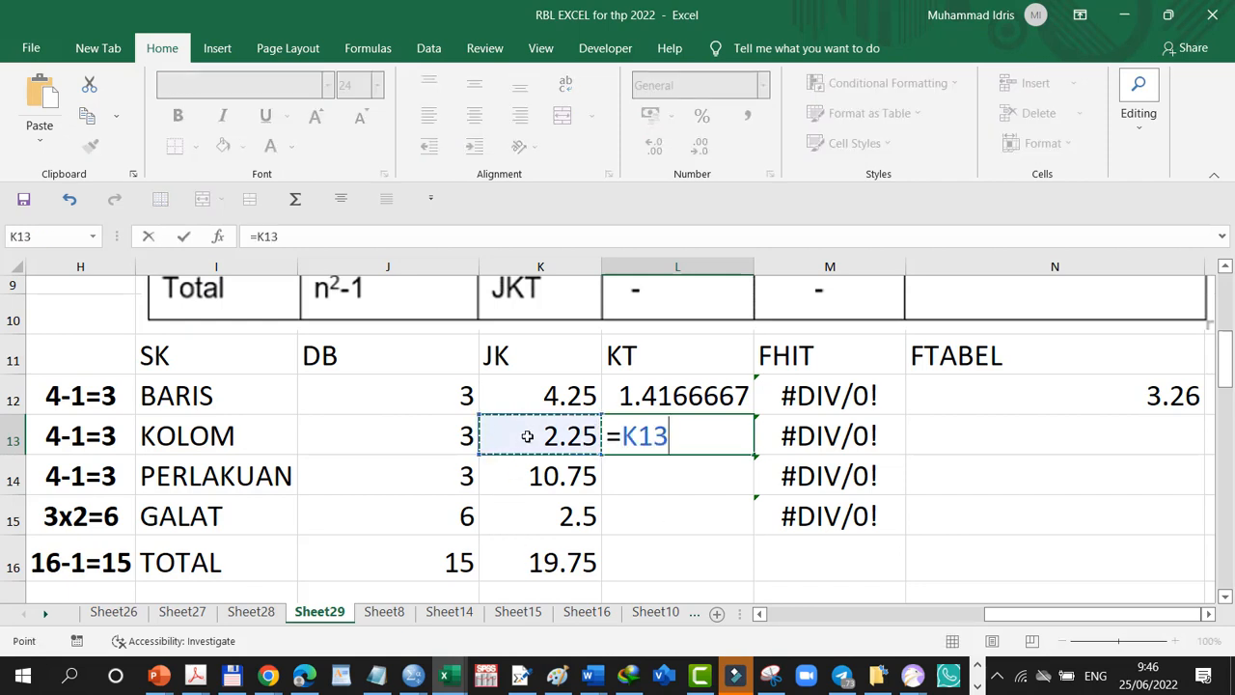
text(/)
click(418, 436)
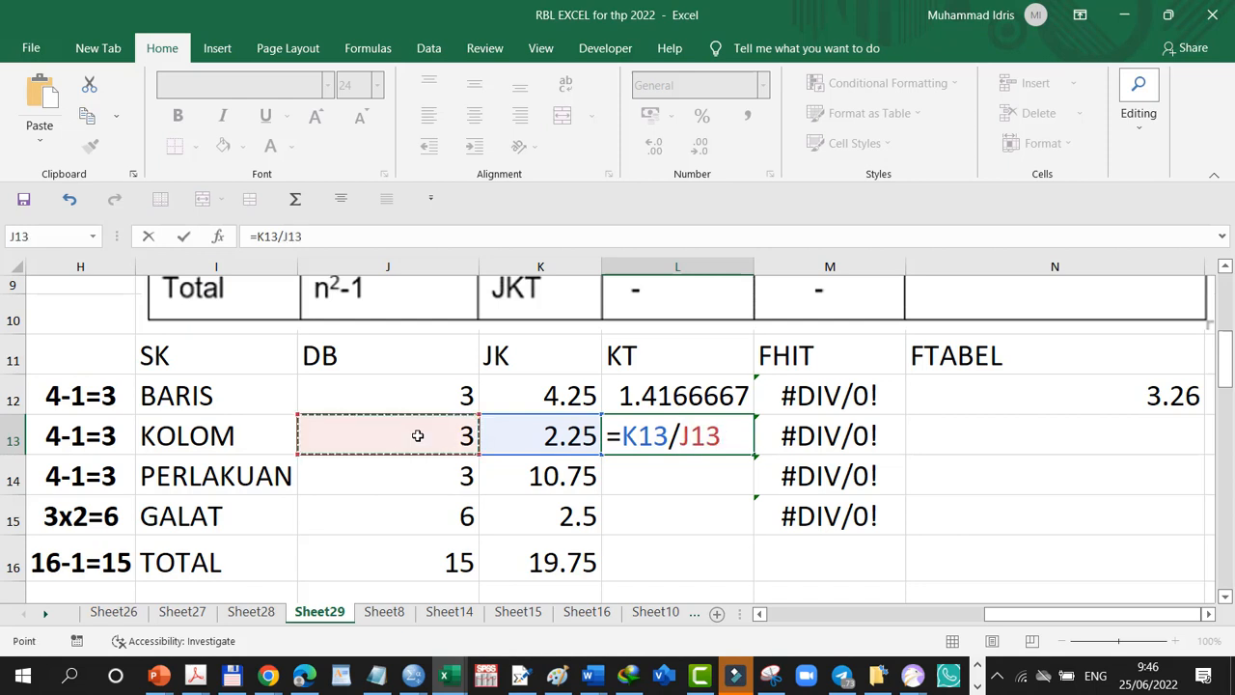
key(ctrl+Return)
key(Return)
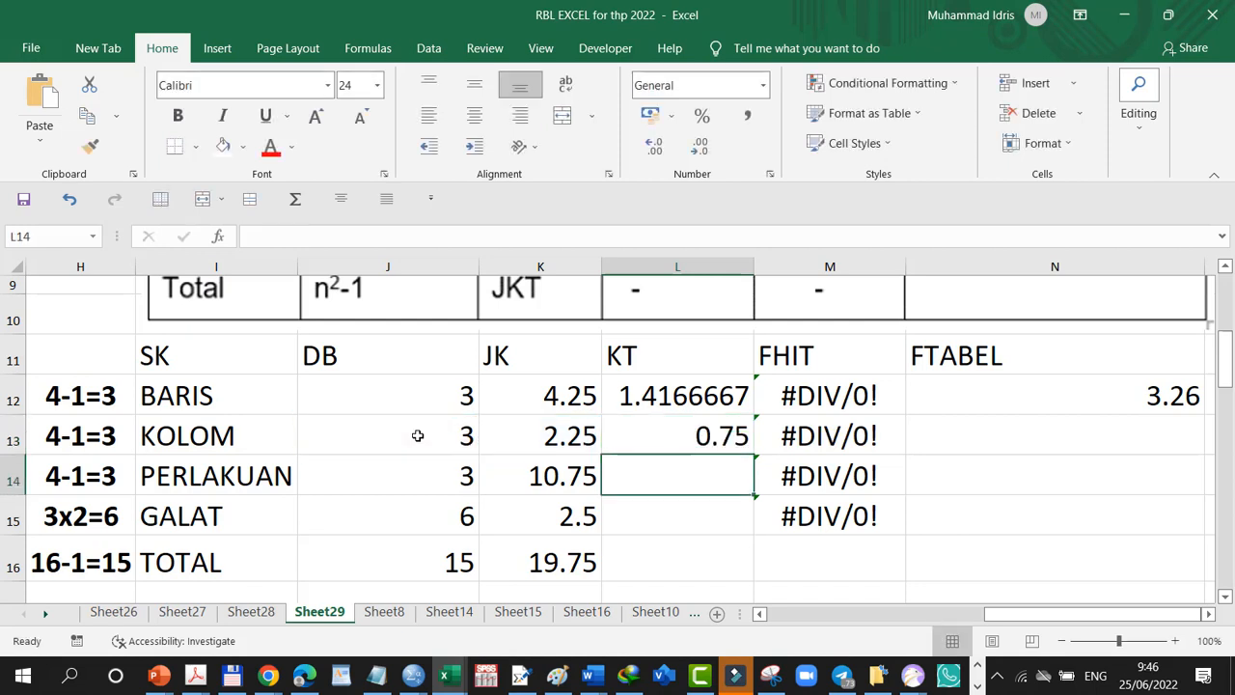
Calculate the PERLAKUAN mean square in L14 with =K14/J14.
text(=)
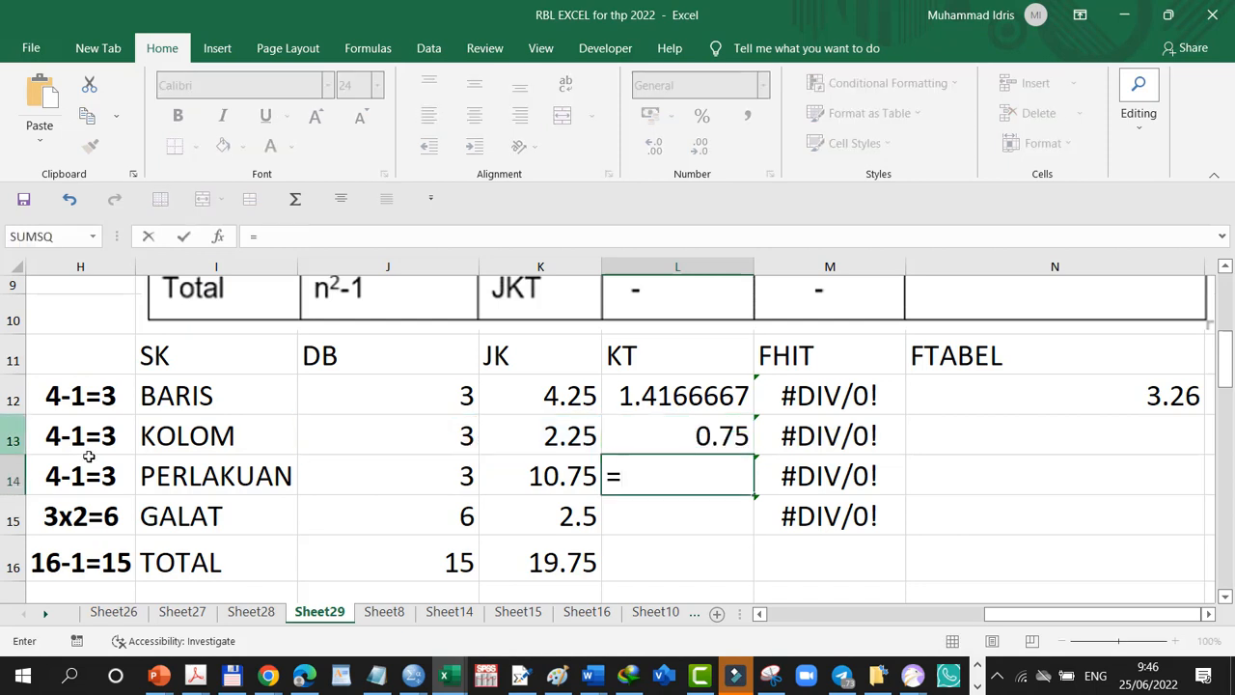
click(531, 477)
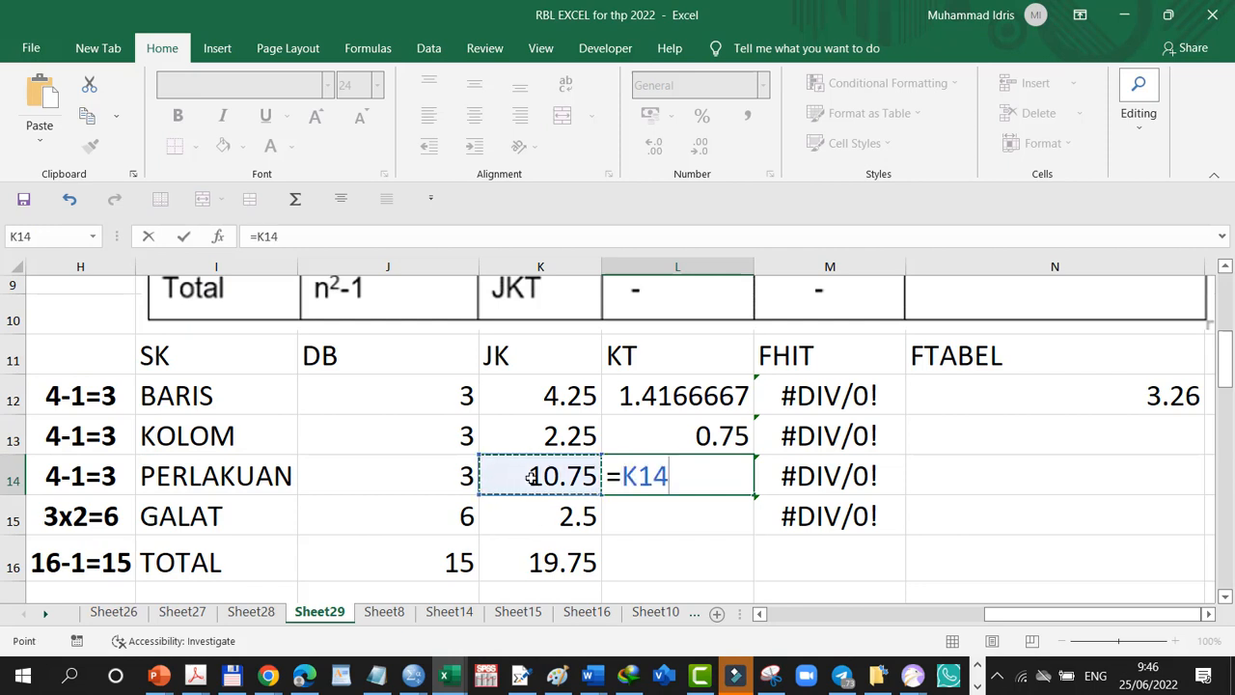
text(/)
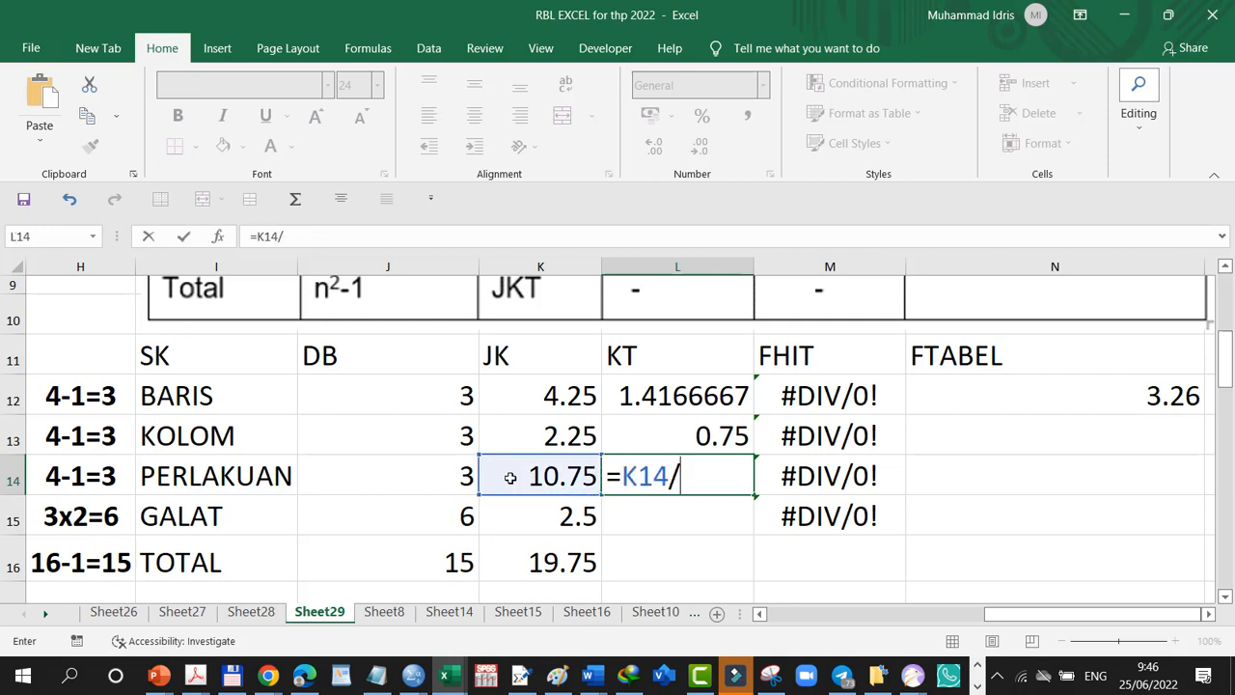
click(461, 479)
key(Return)
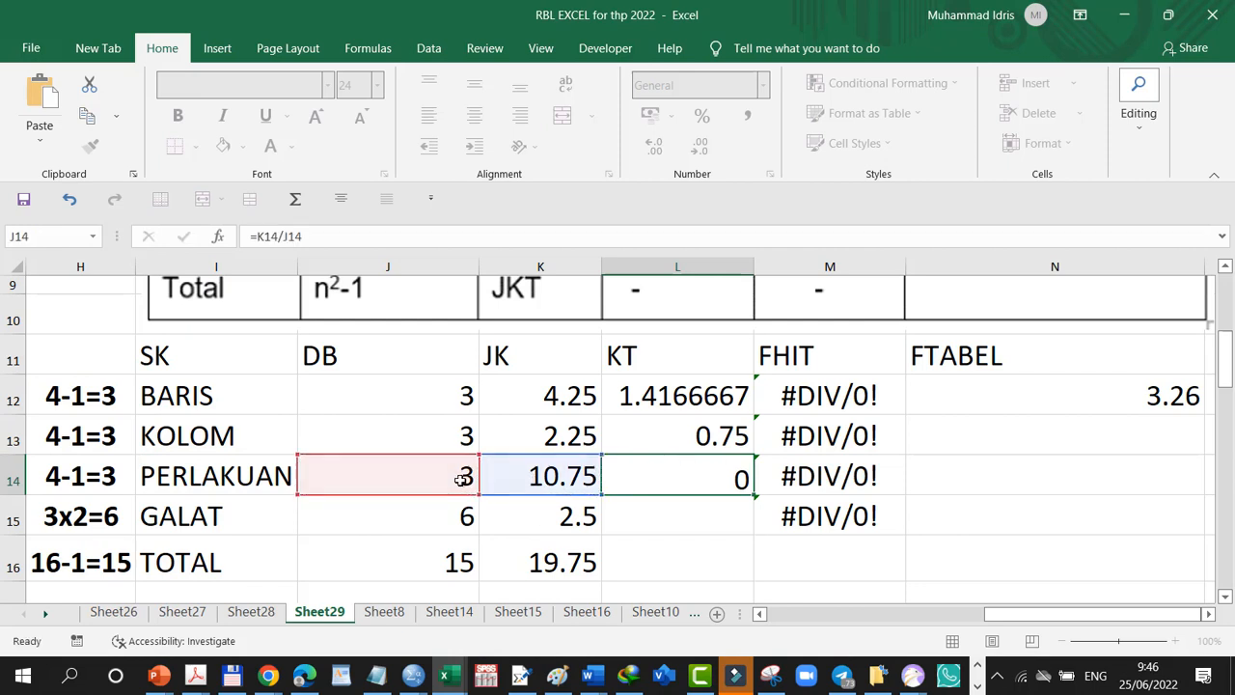
Calculate the GALAT mean square in L15 with =K15/J15.
text(=)
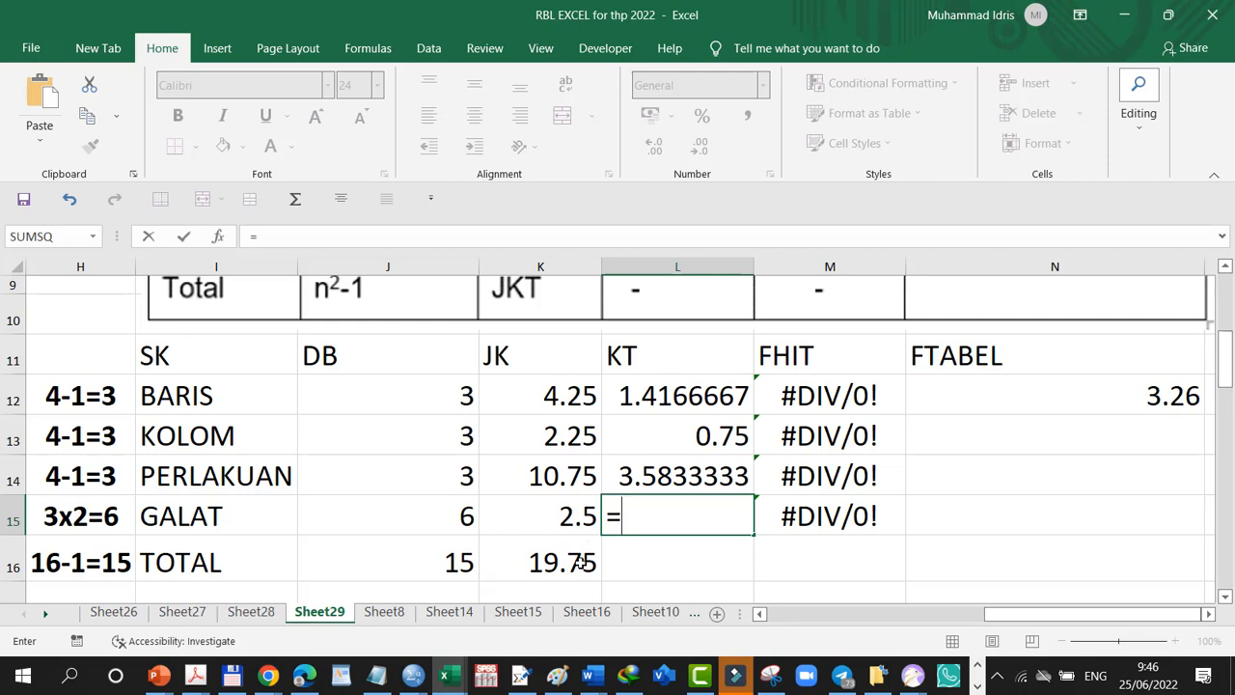
click(557, 520)
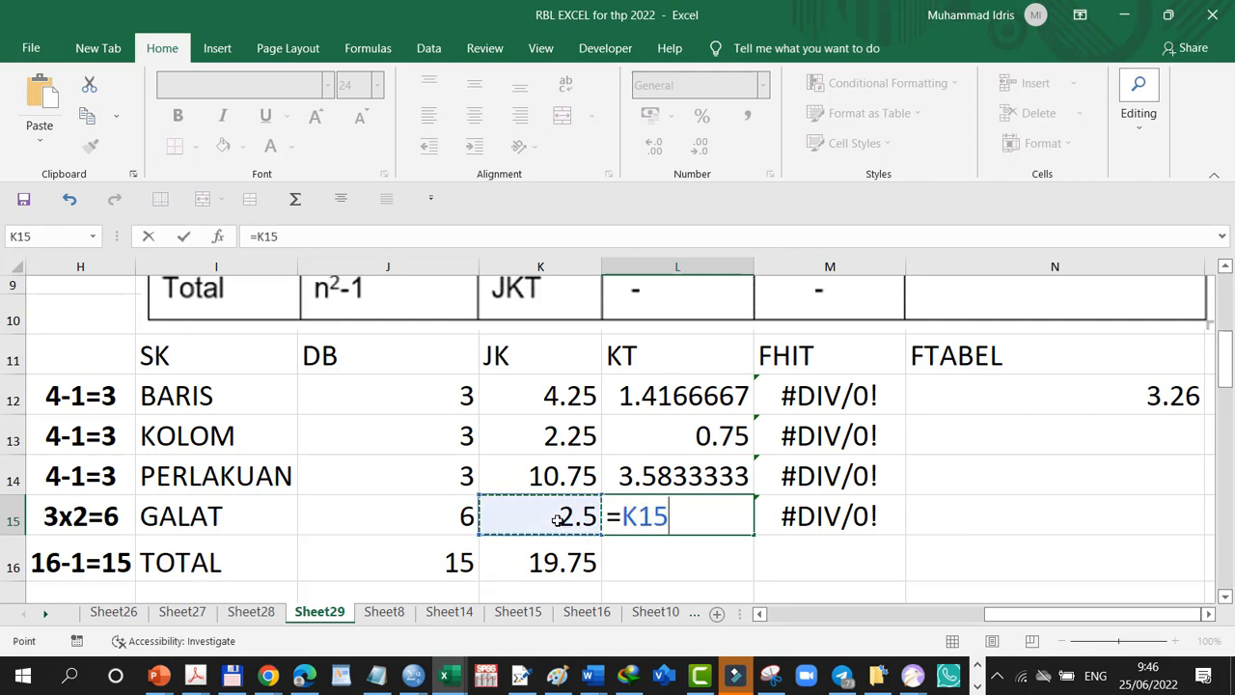
text(/)
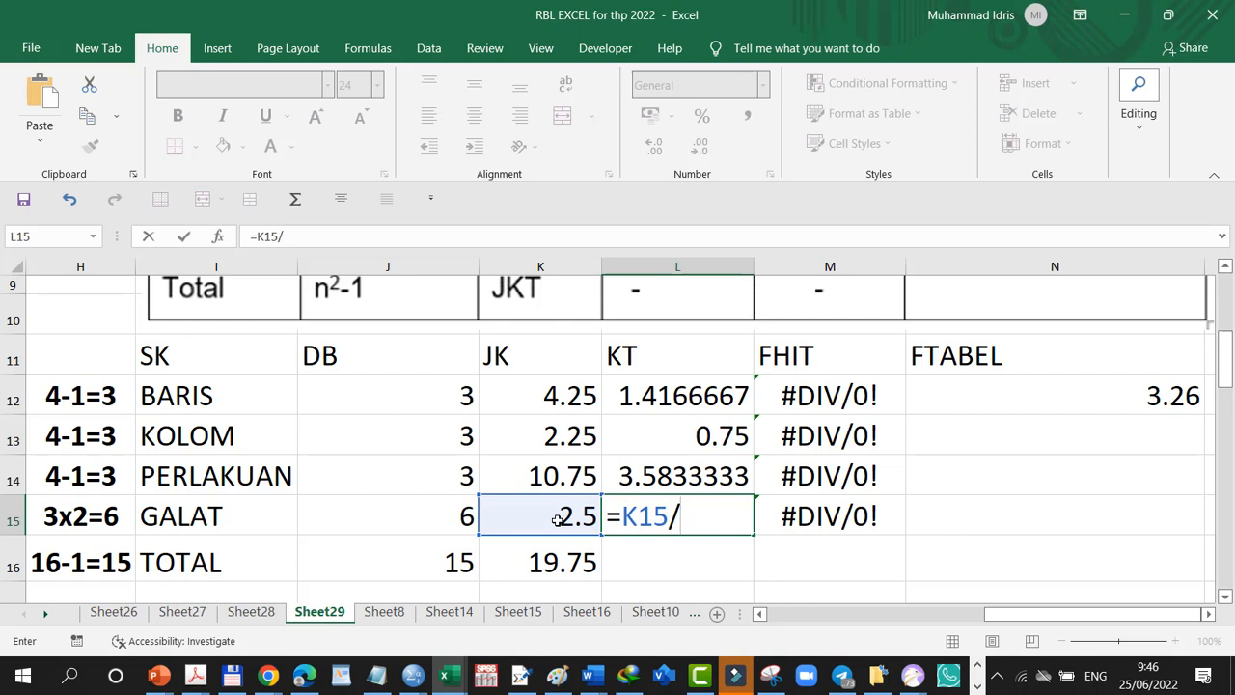
click(418, 521)
key(Return)
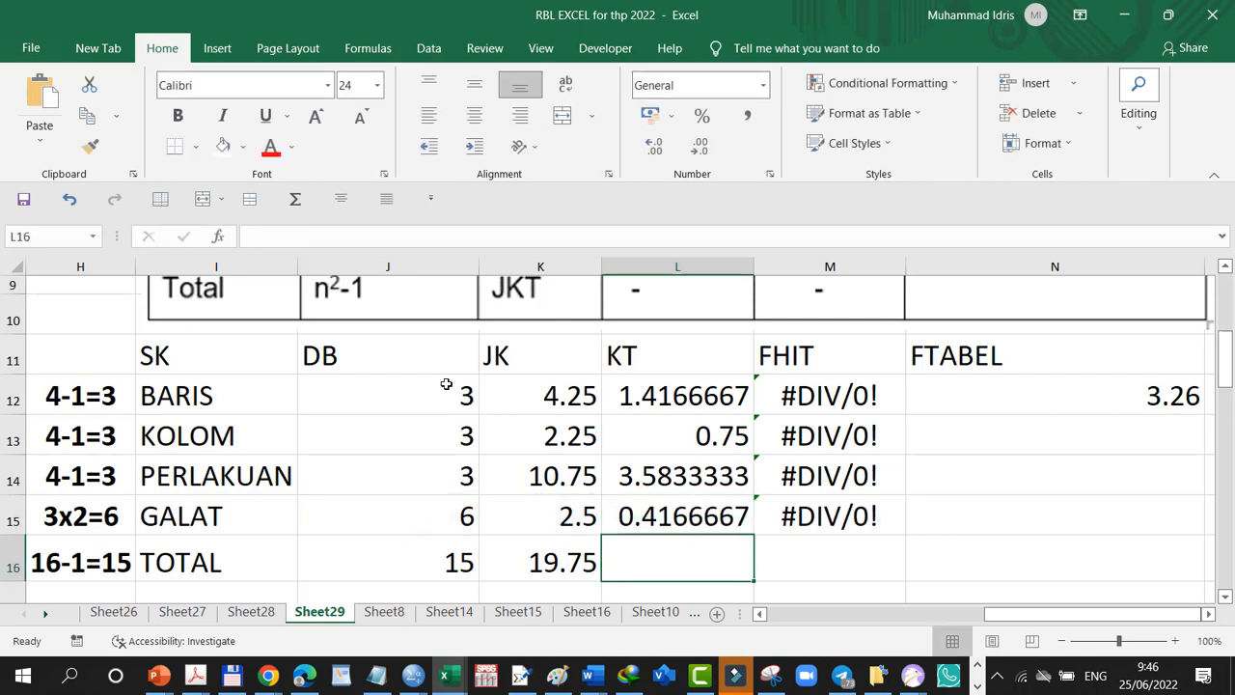
Extend the KT heading in L11 to read KT(jk/db).
click(672, 359)
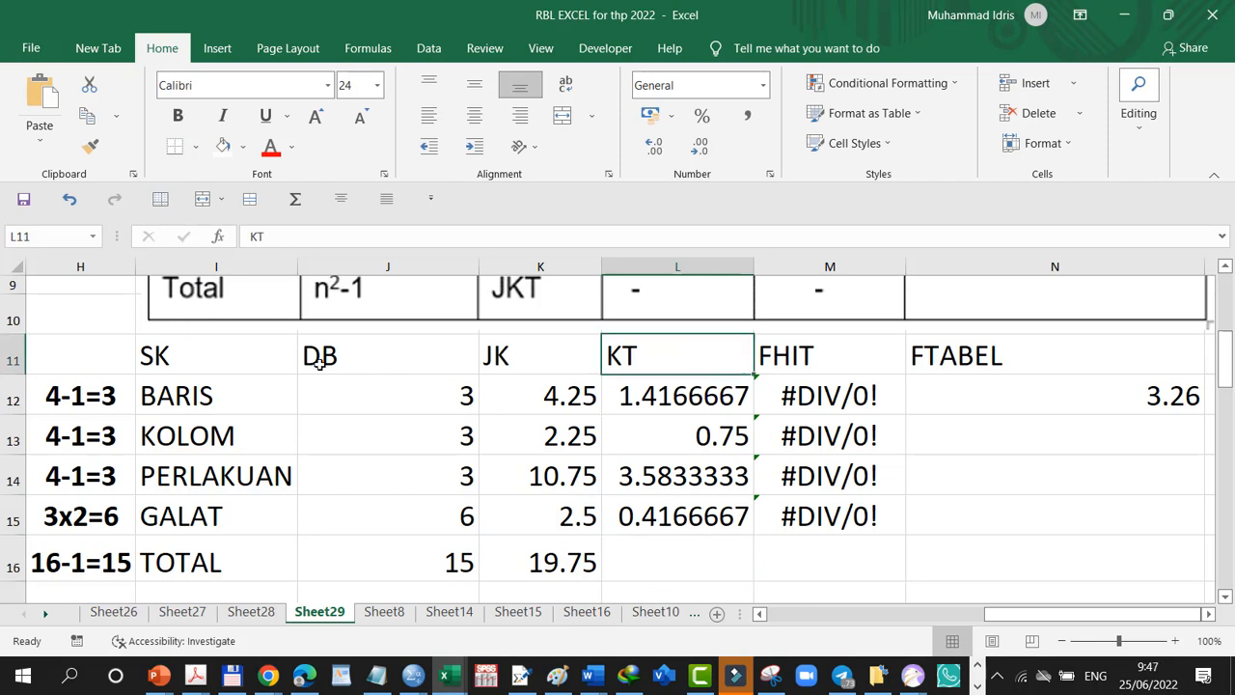
click(274, 237)
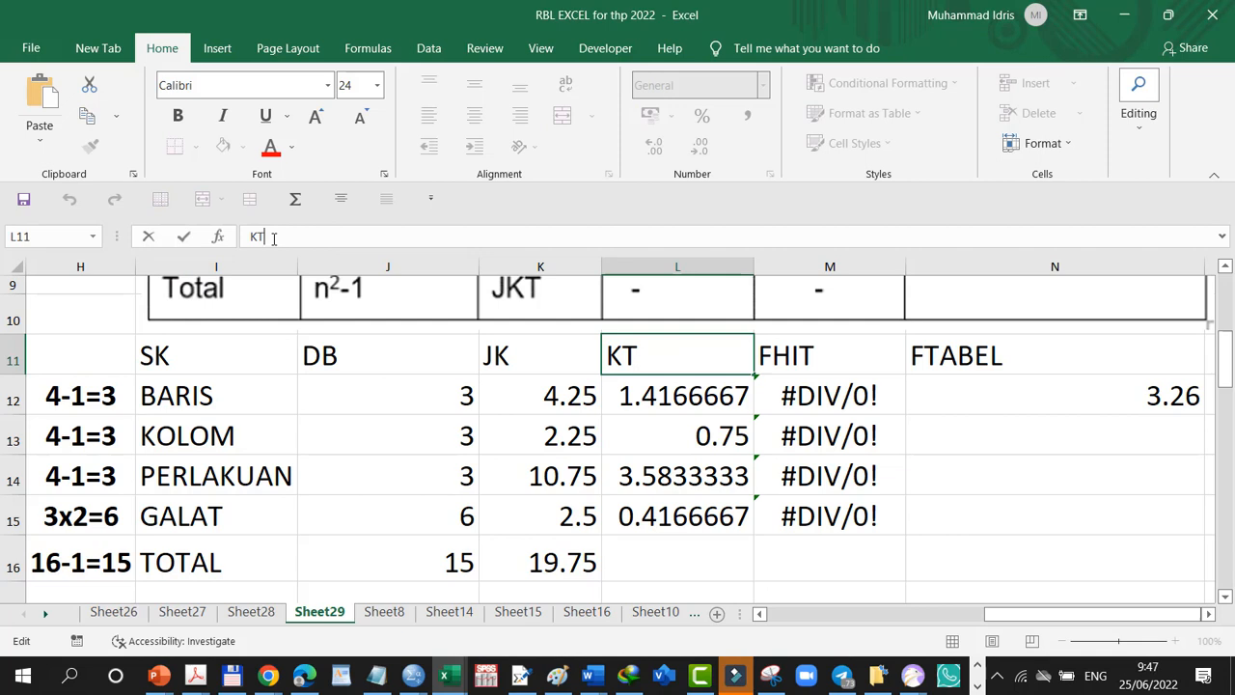
text((jk/)
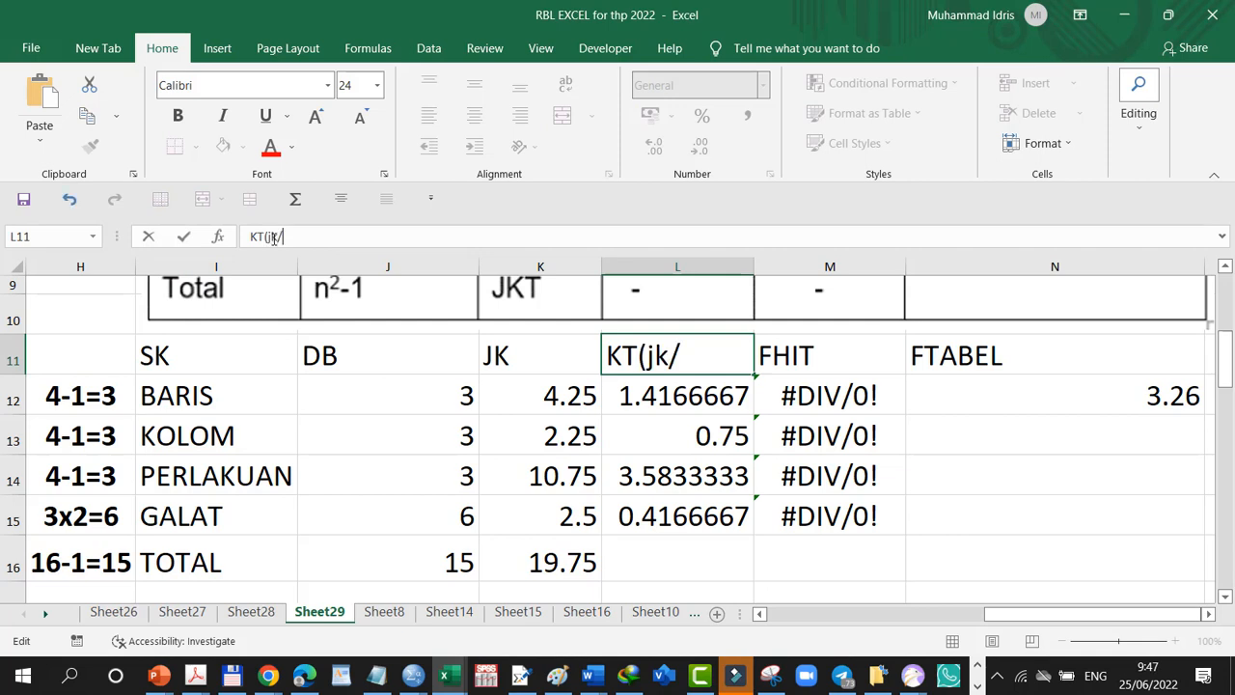
text(db)
key(Return)
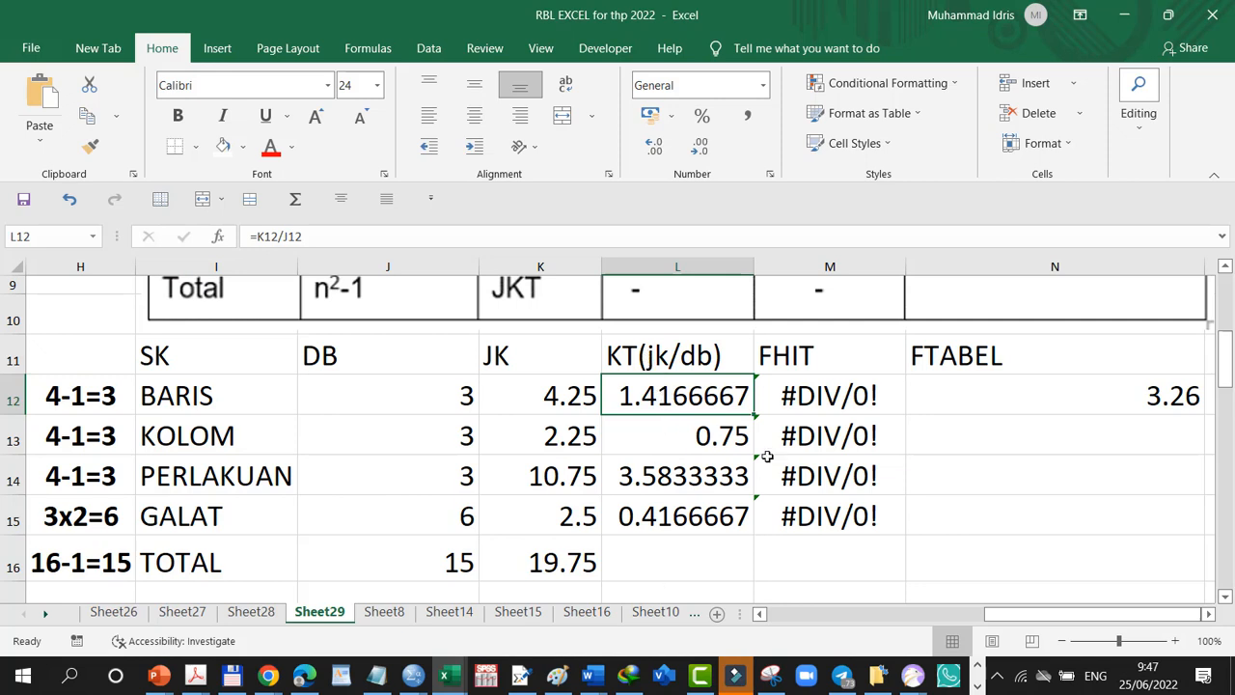
Change the FHIT heading in M11 to FHIT*=KT*/KTG and widen column M to fit the text.
click(800, 403)
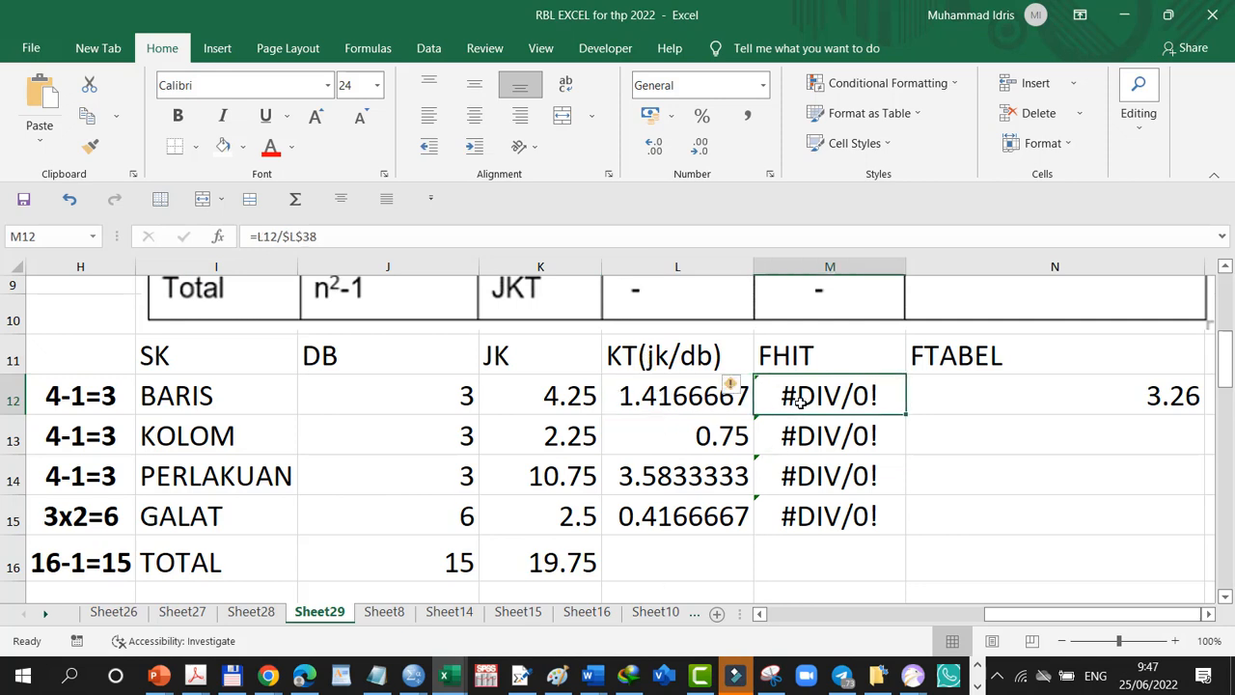
click(780, 349)
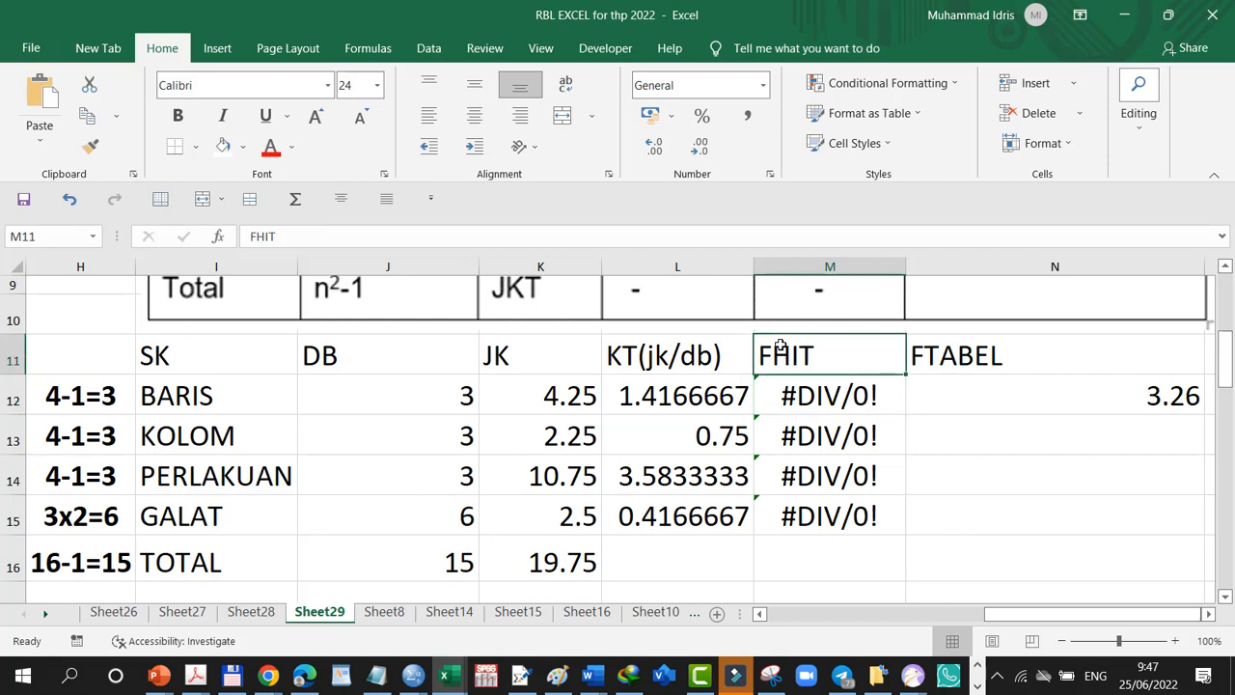
click(297, 237)
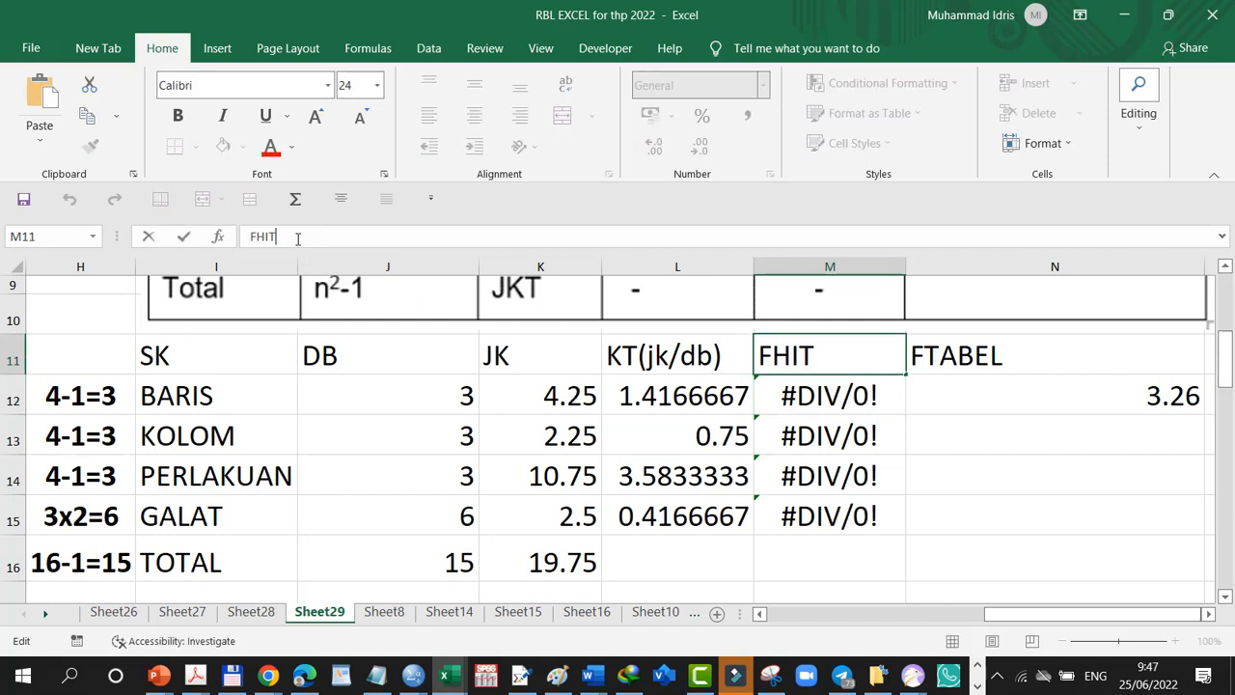
text(*=k)
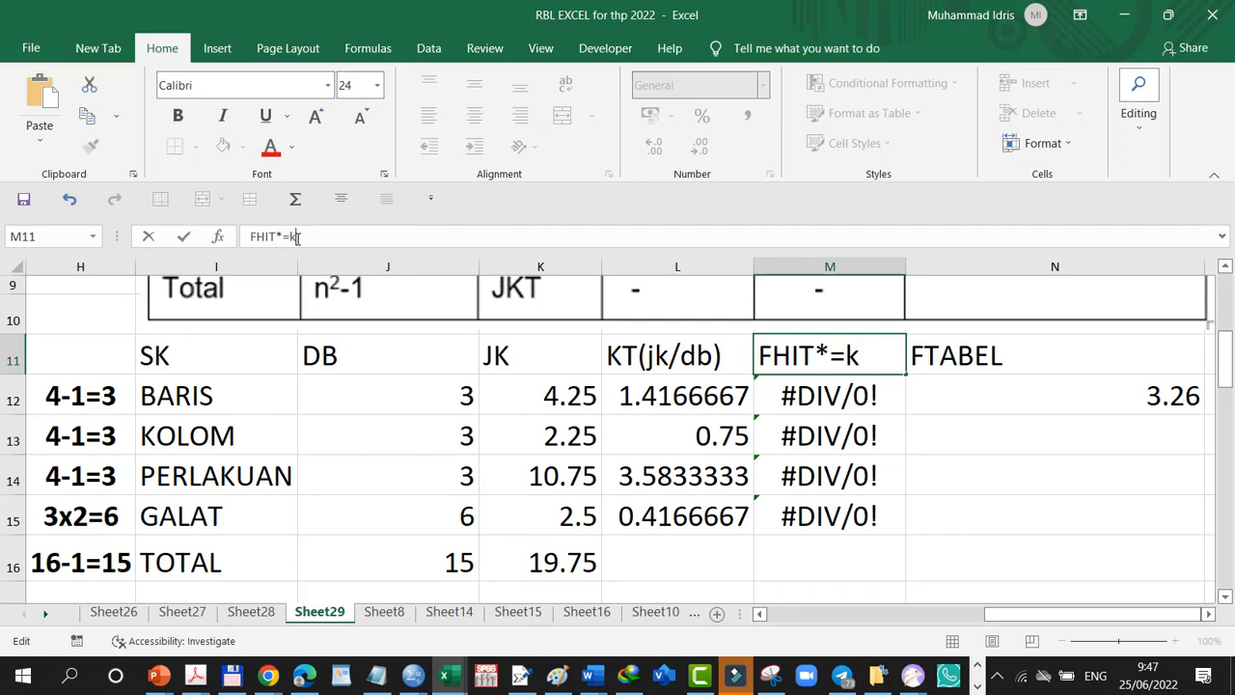
key(BackSpace)
text(KT*/KTG)
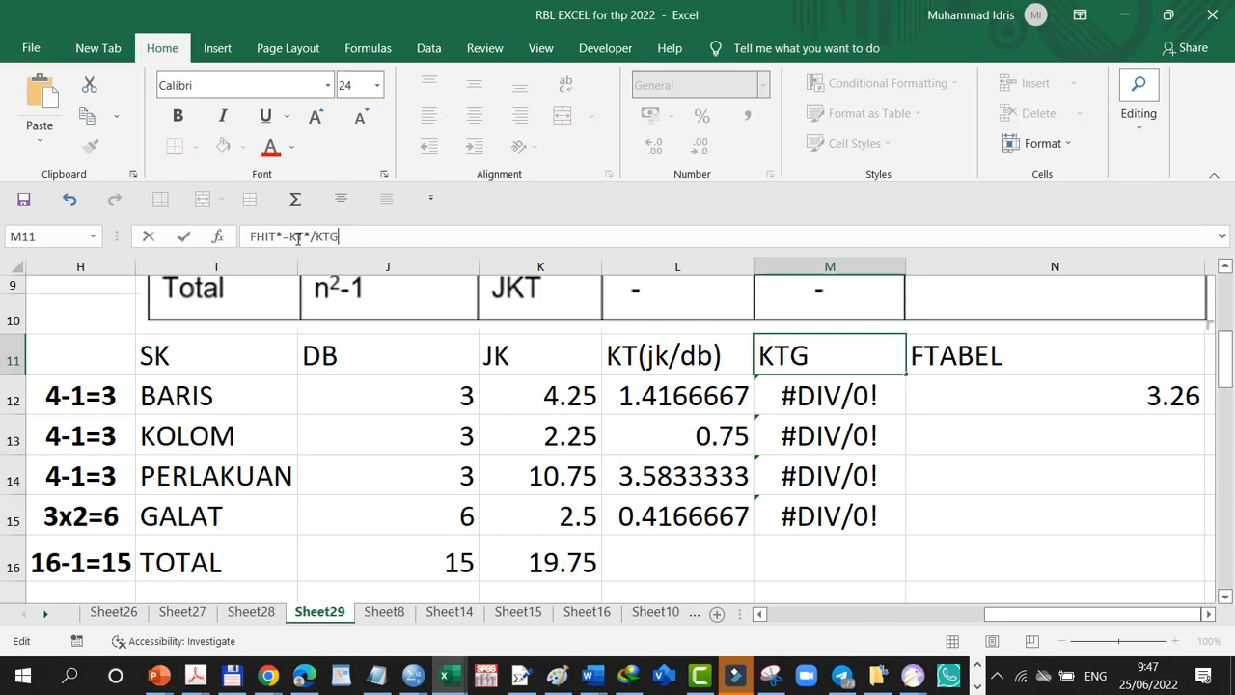
key(Return)
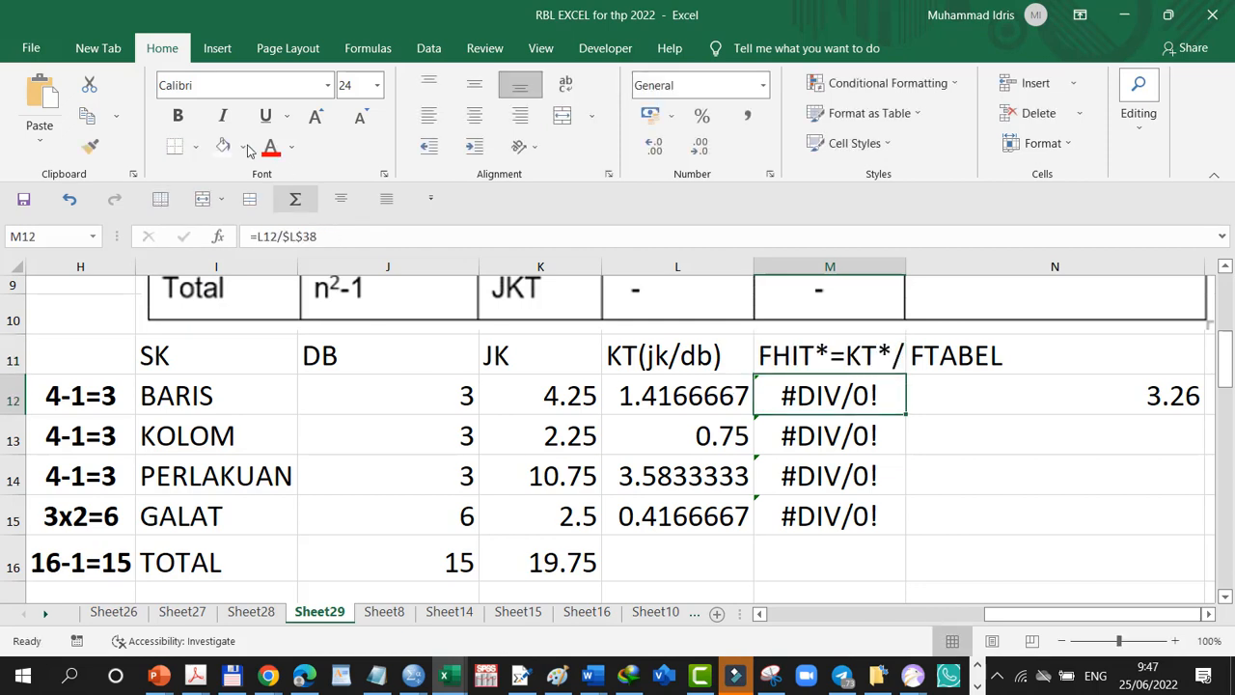
drag(905, 267, 992, 283)
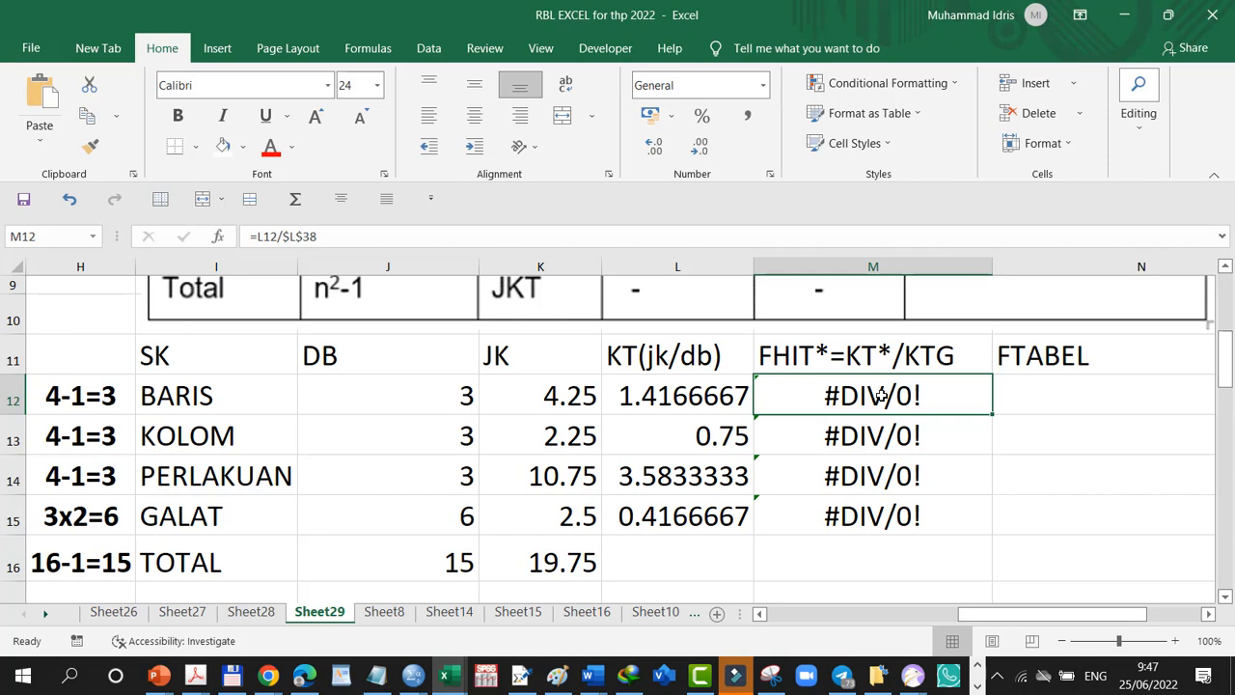
Replace the BARIS FHIT formula in M12 with its KT divided by the GALAT KT, =L12/L15.
text(=)
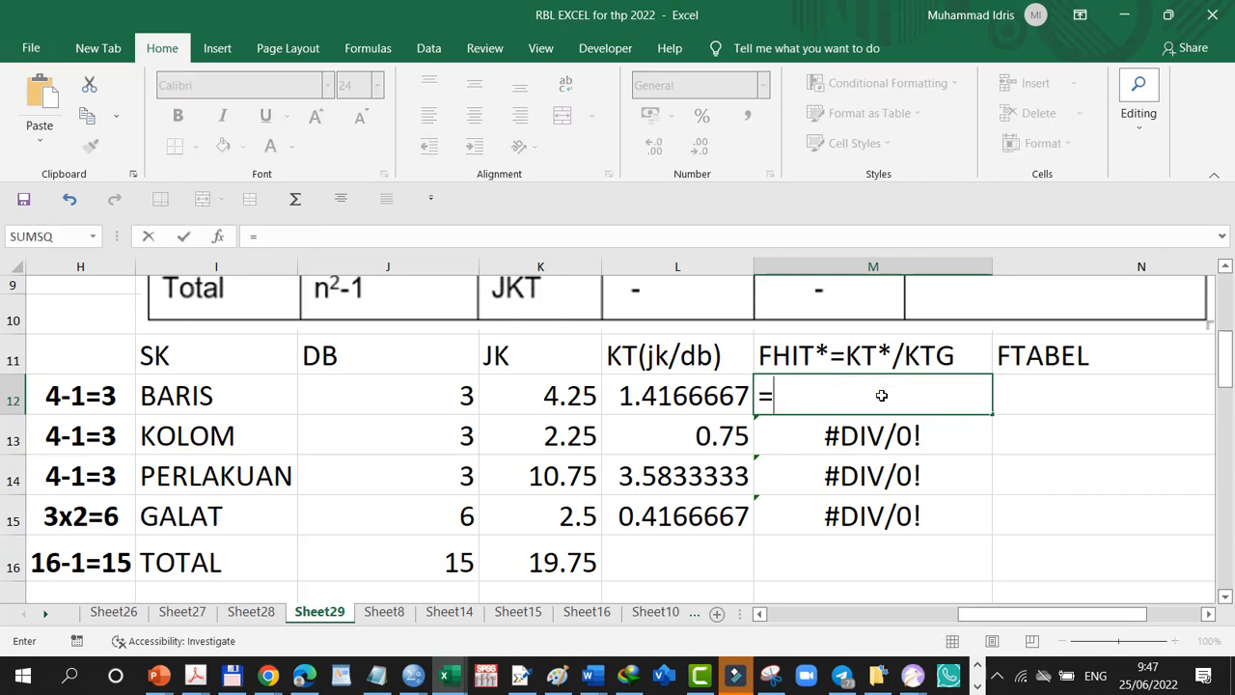
click(687, 396)
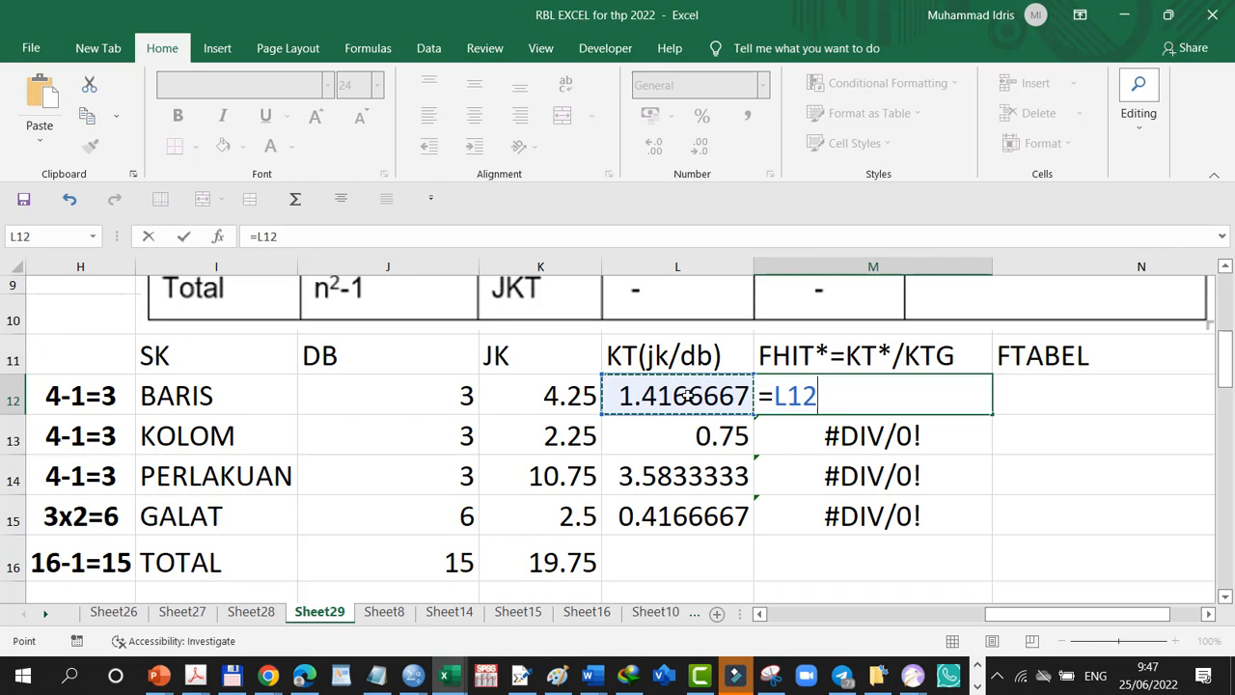
text(/)
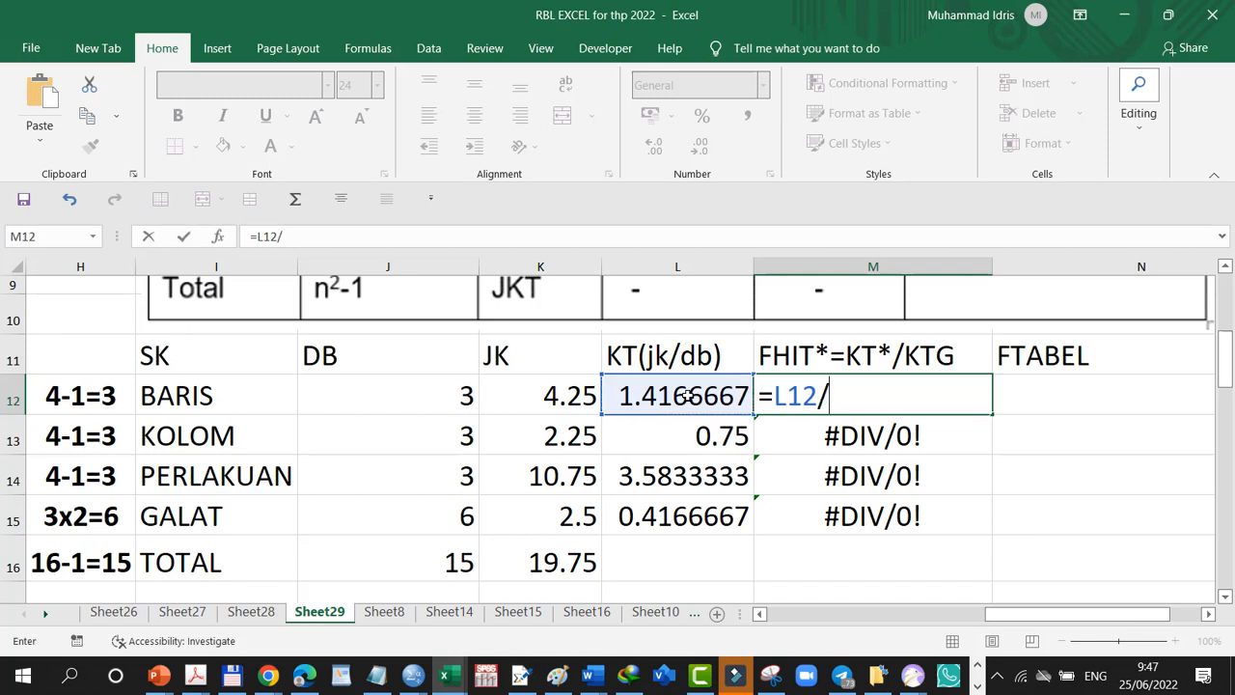
click(725, 516)
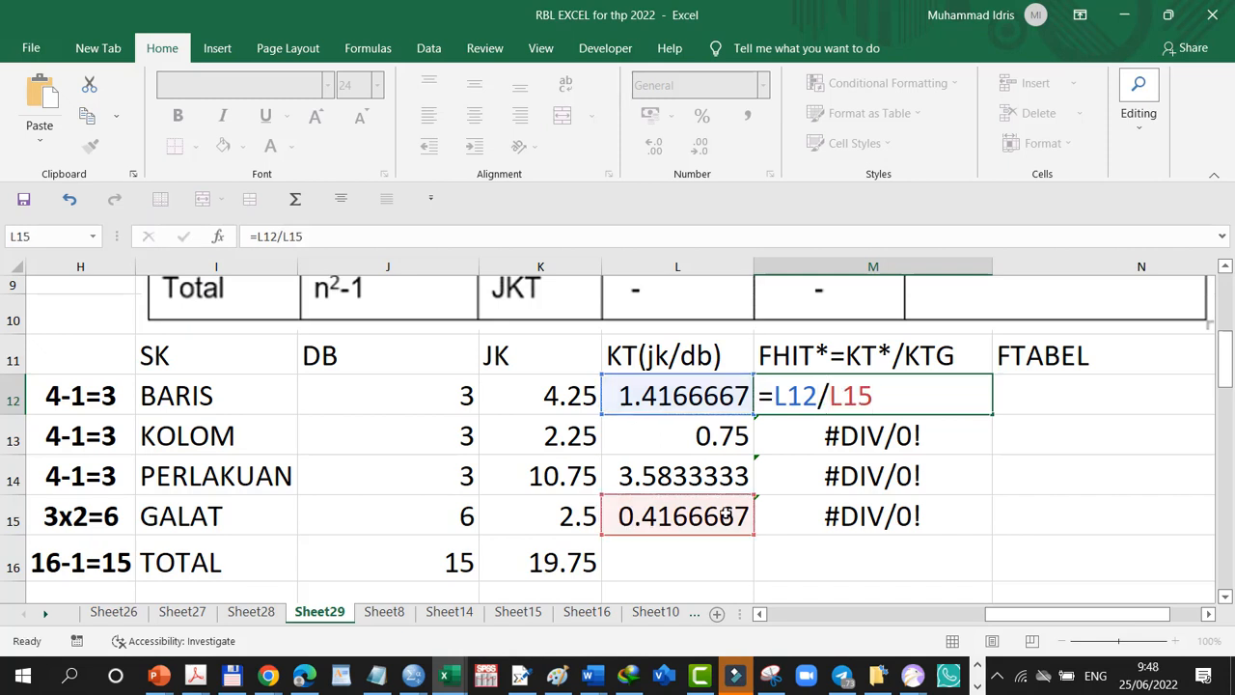
key(Return)
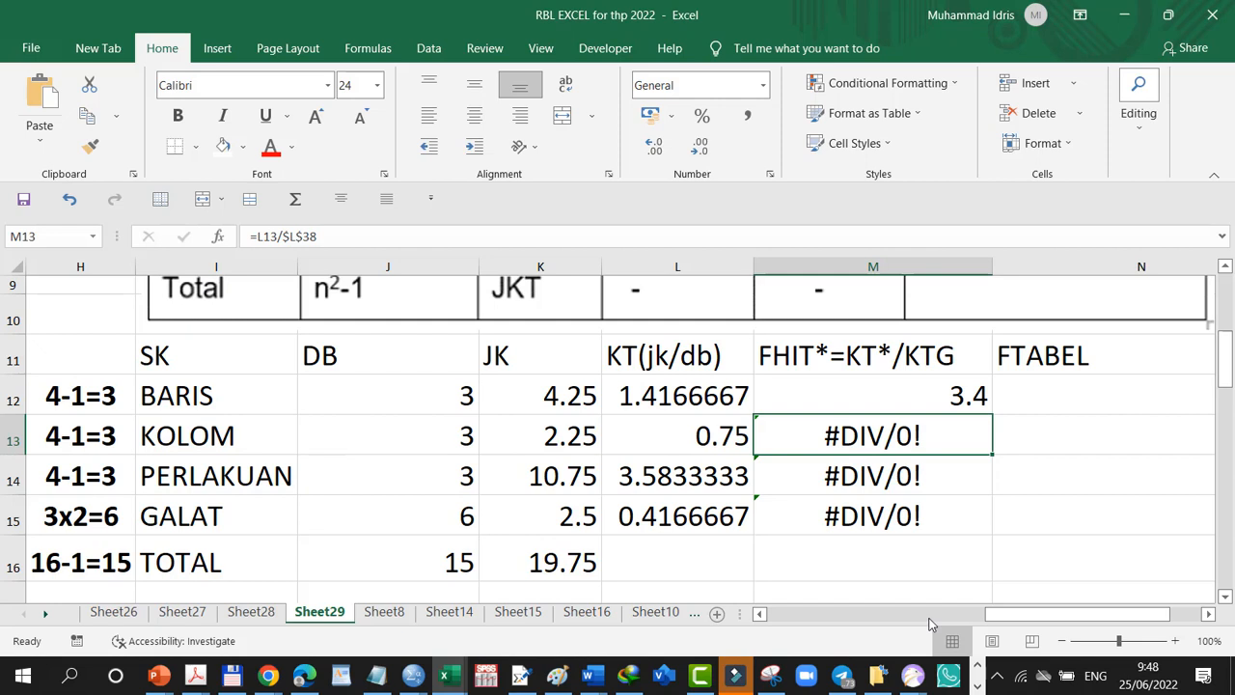
Replace the KOLOM FHIT formula in M13 with its KT divided by the GALAT KT, =L13/L15.
text(=)
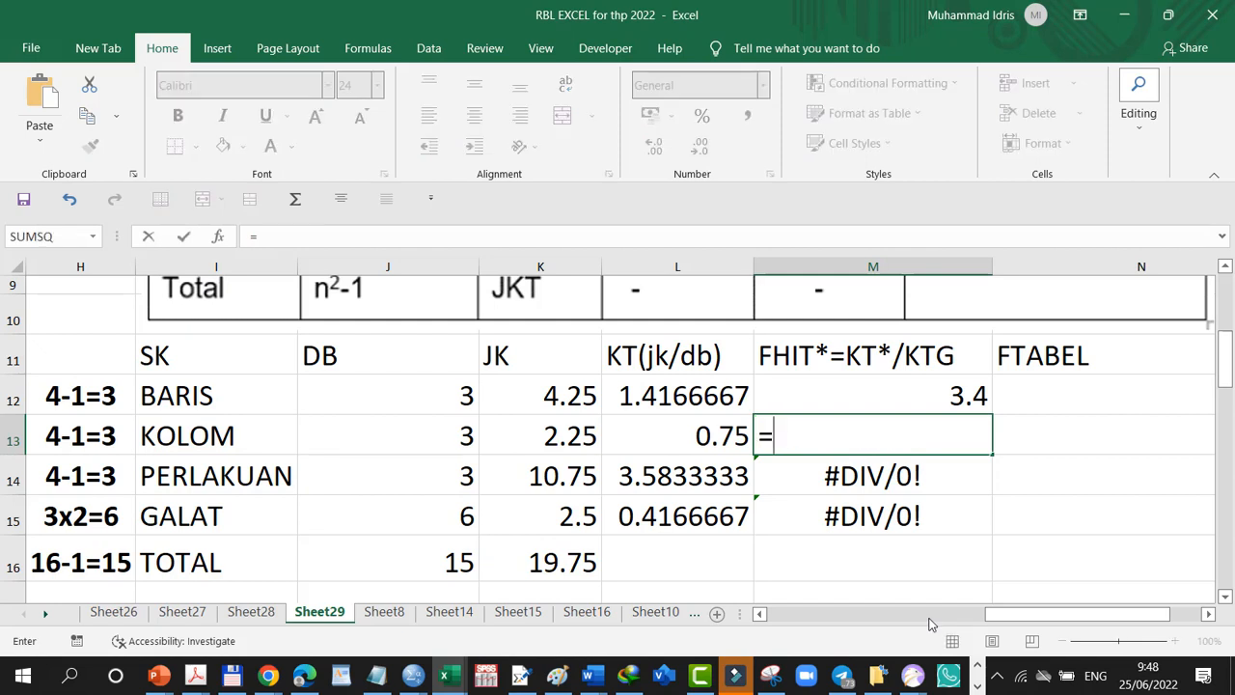
click(662, 439)
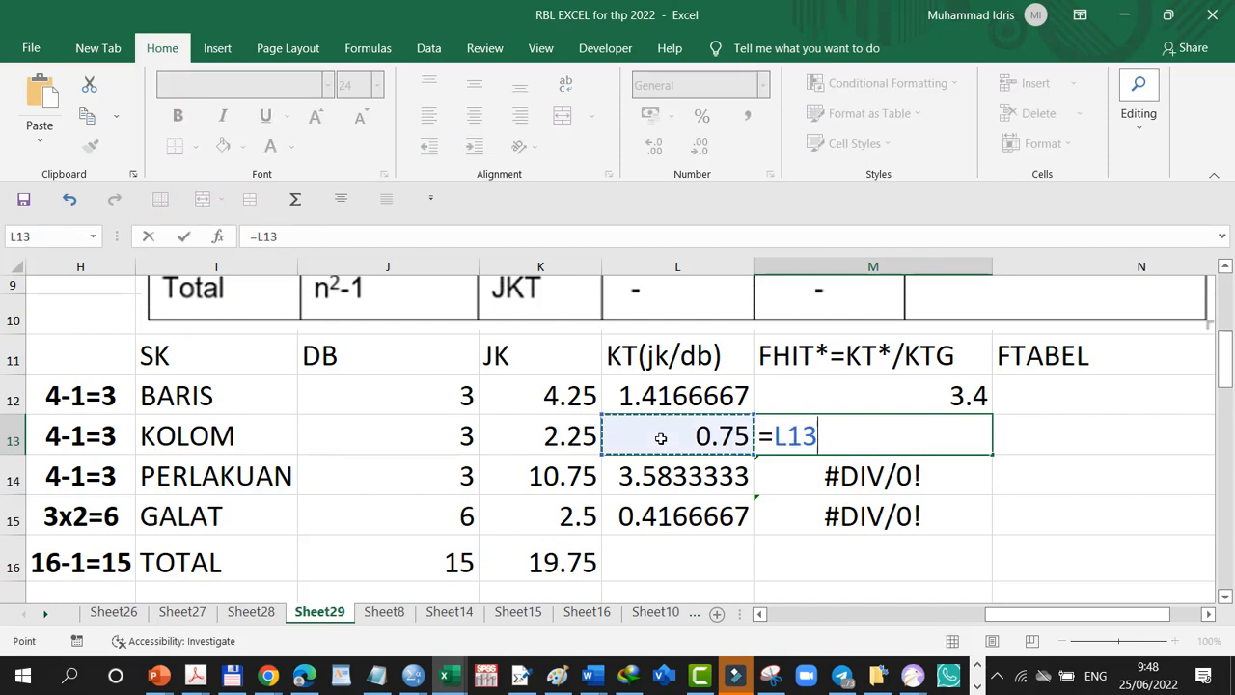
text(/)
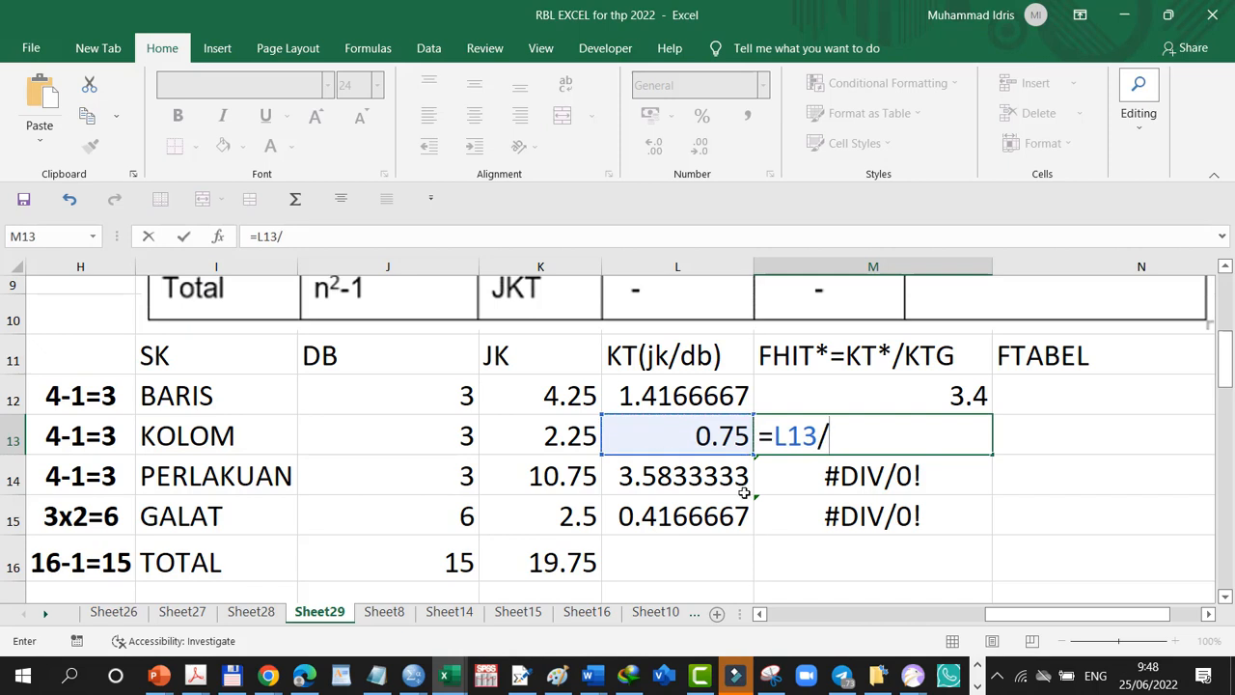
click(715, 508)
key(Return)
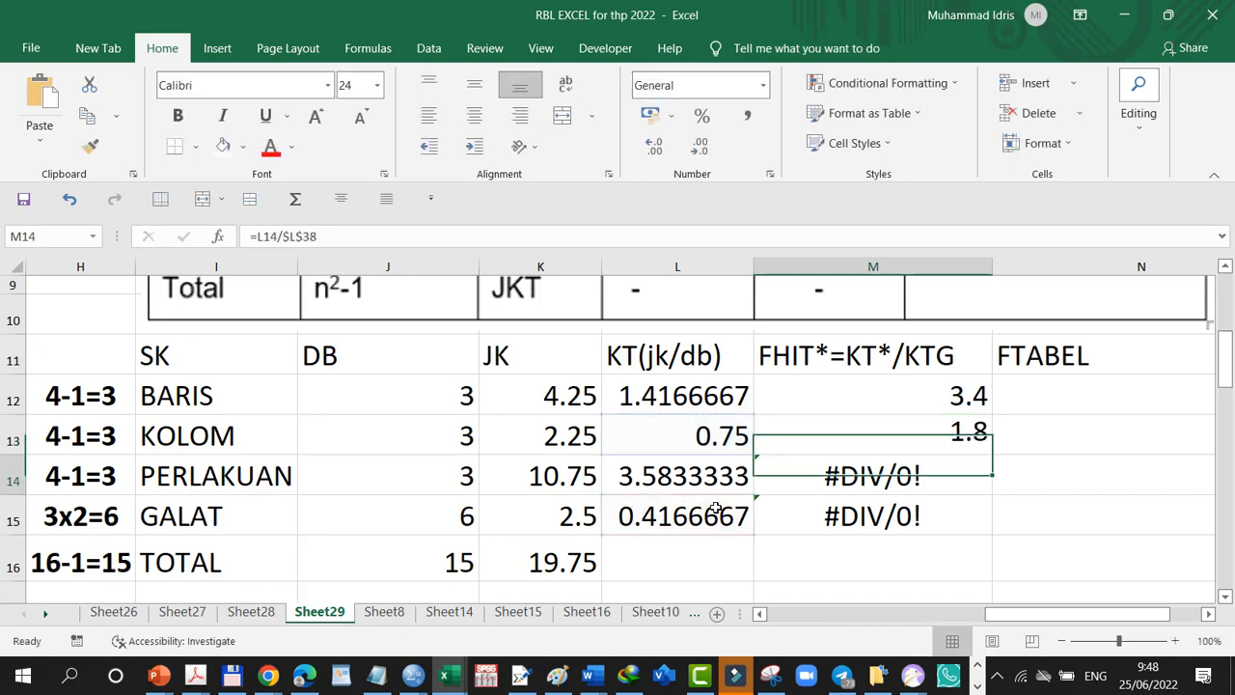
Replace the PERLAKUAN FHIT formula in M14 with its KT divided by the GALAT KT, =L14/L15.
text(=)
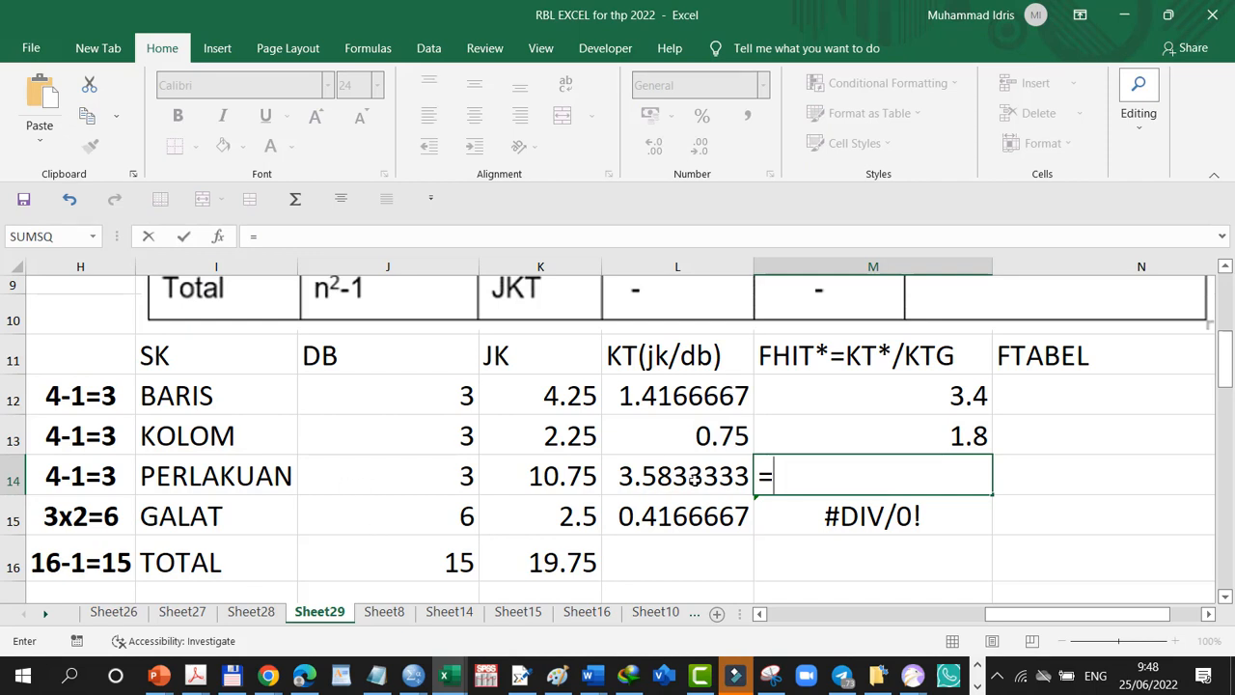
click(695, 480)
text(/)
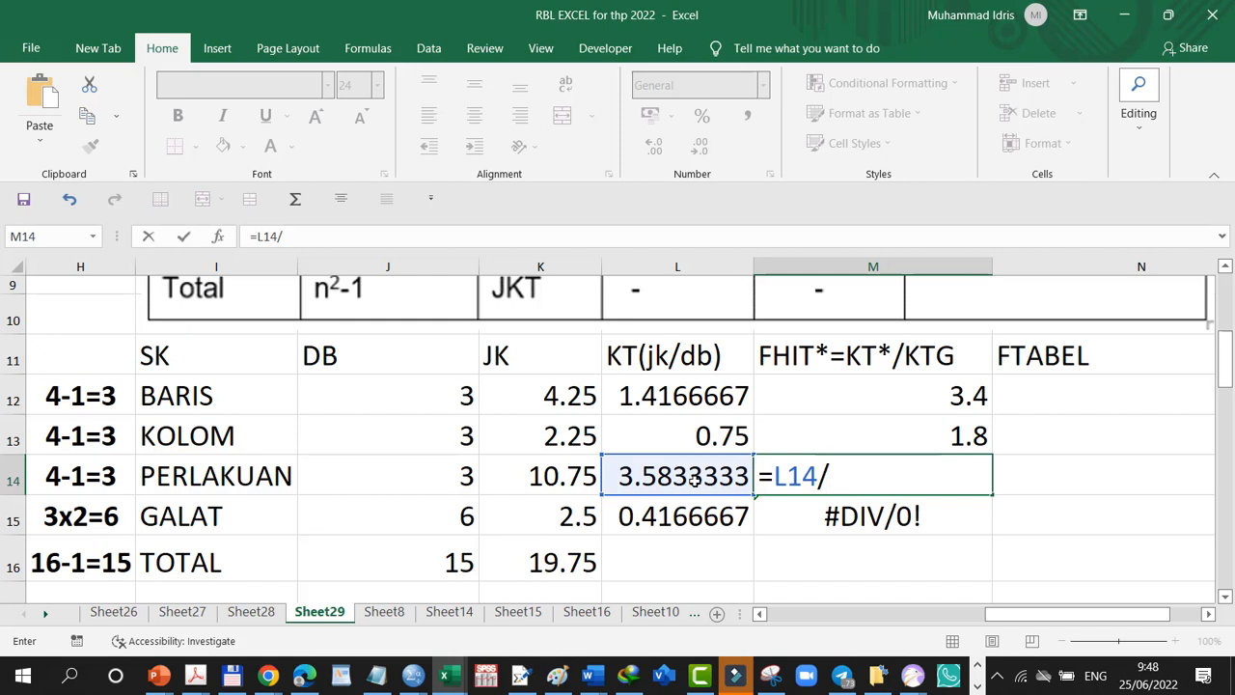
click(703, 522)
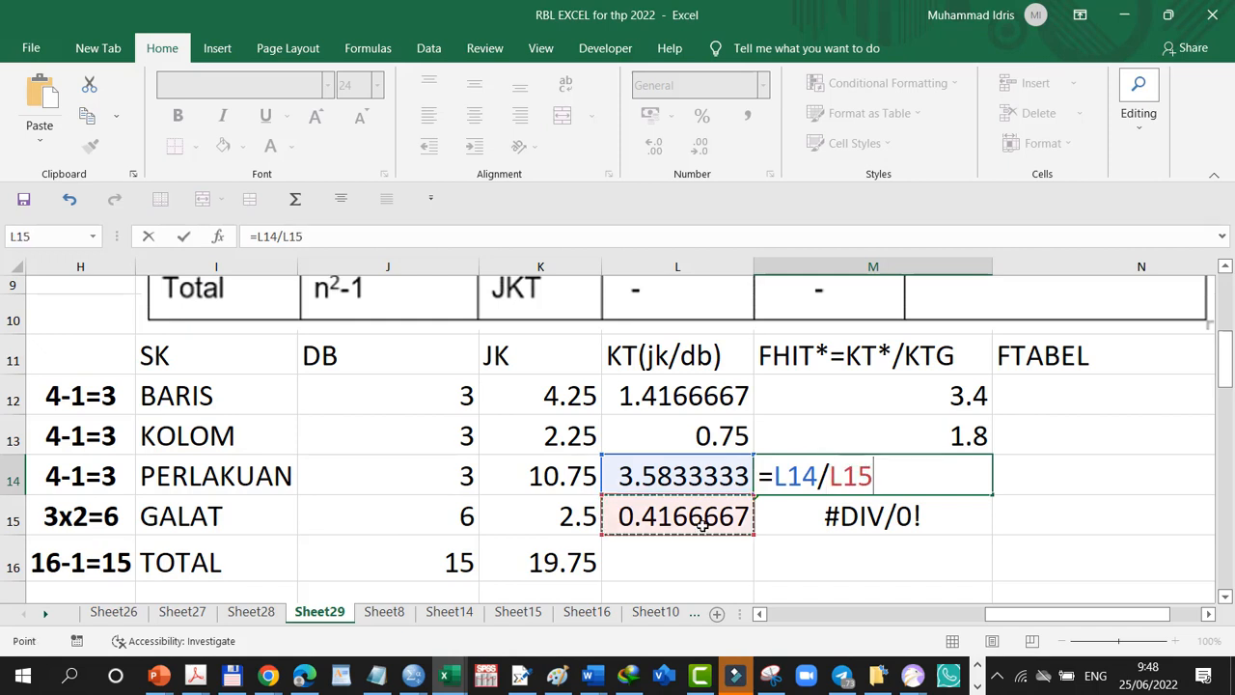
key(Return)
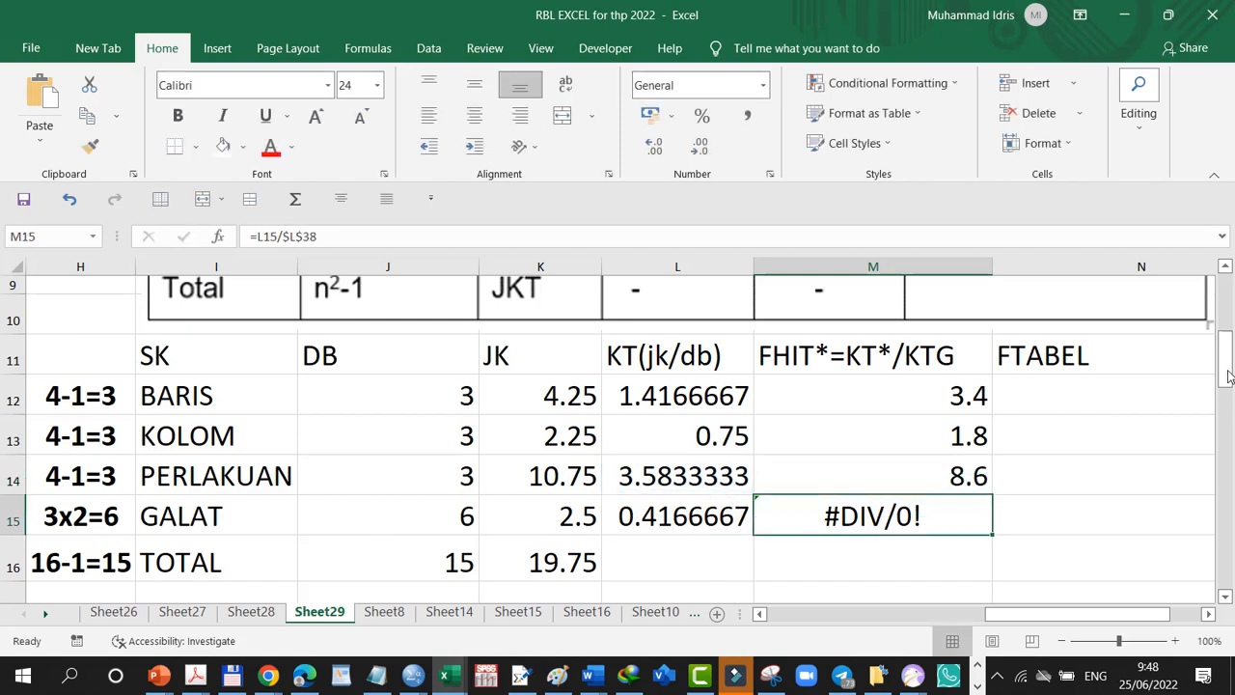
Look up the P=0.05 F value for DB 3 and GALAT DB 6 on the PowerPoint slide and enter 4.76 as the BARIS FTABEL in N12.
drag(1020, 617, 1077, 627)
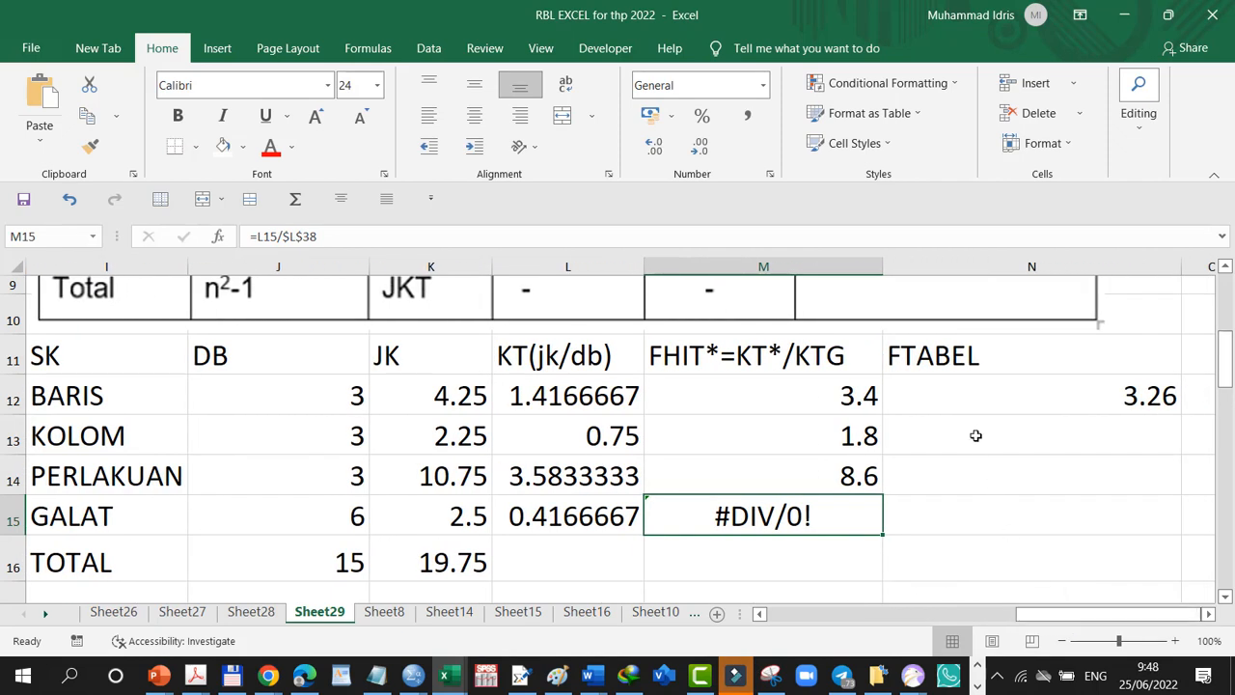
click(930, 394)
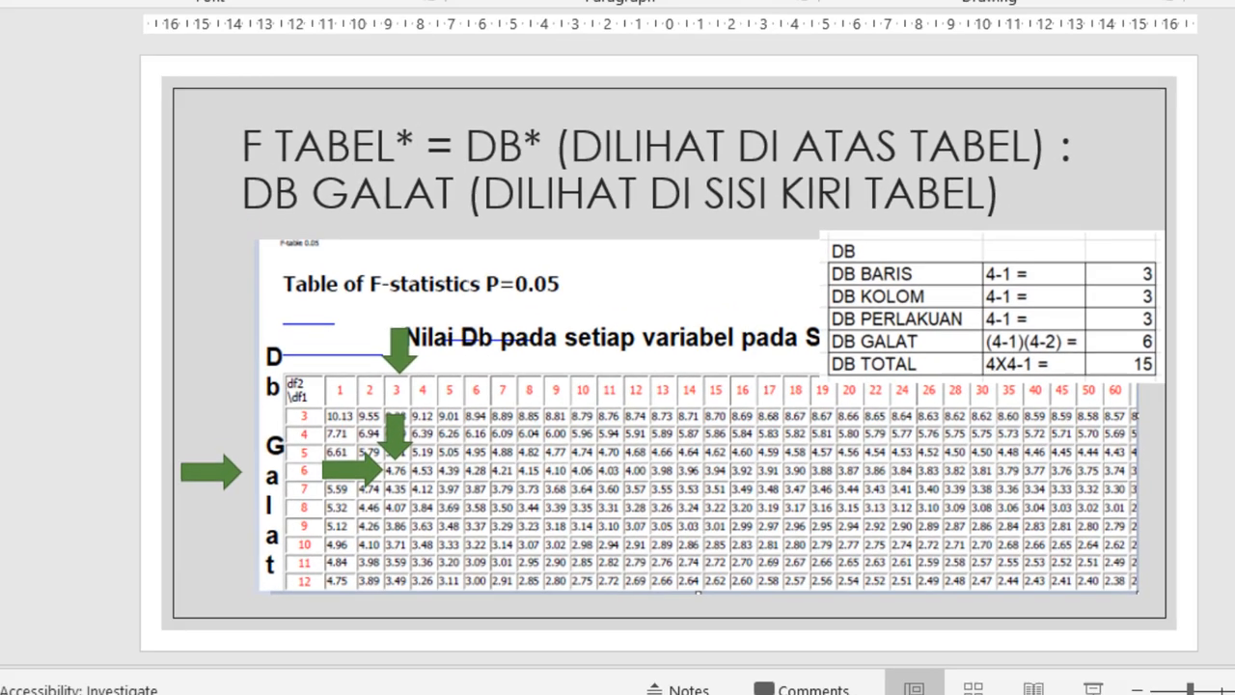
click(446, 677)
text(4)
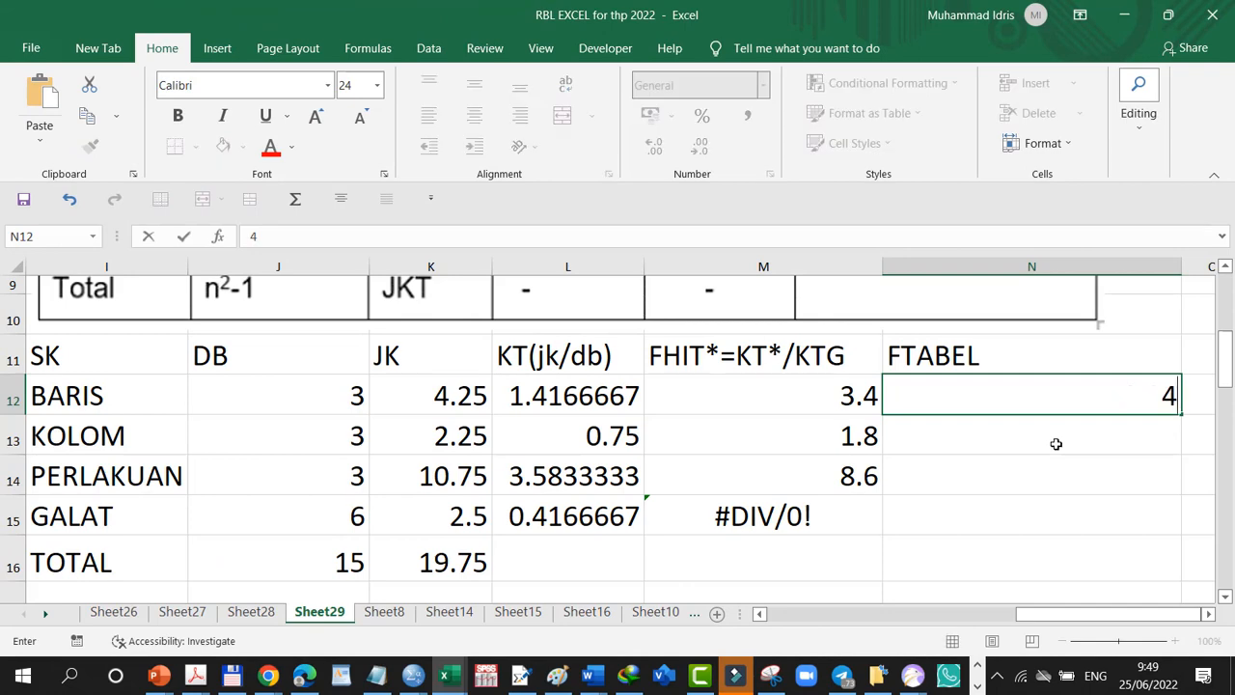
text(.76)
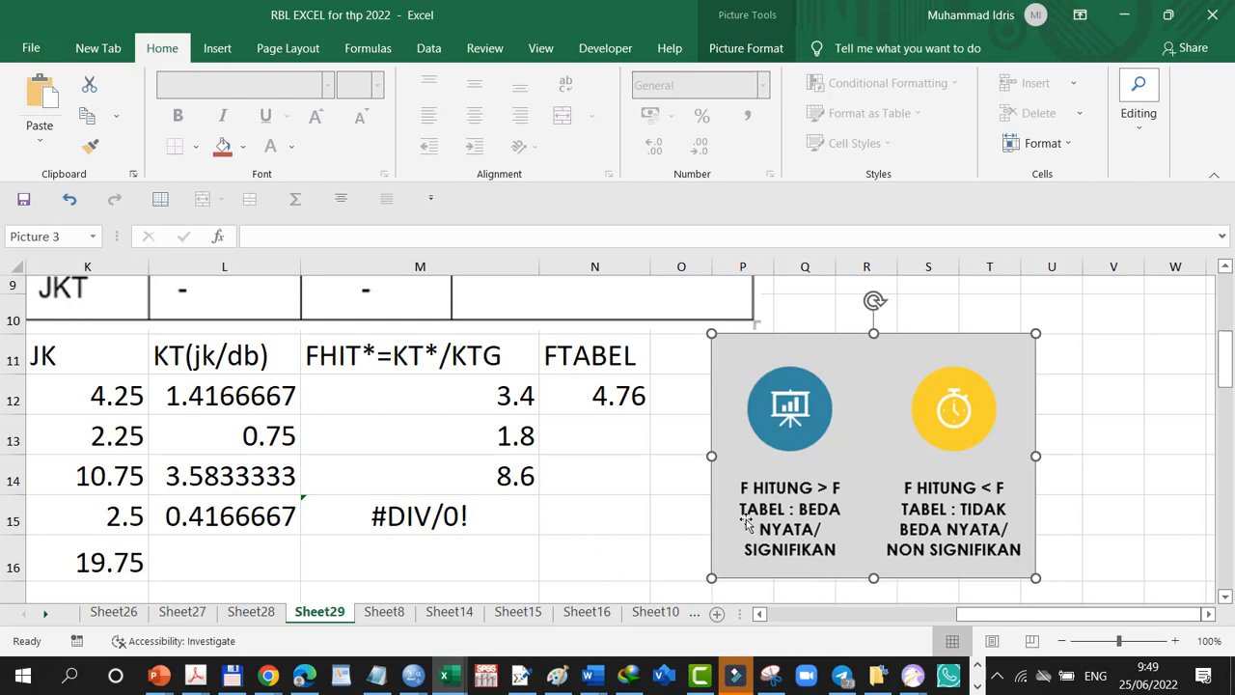
Move the F HITUNG versus F TABEL rule picture further from the table and label BARIS as NS in O12.
drag(850, 355, 895, 333)
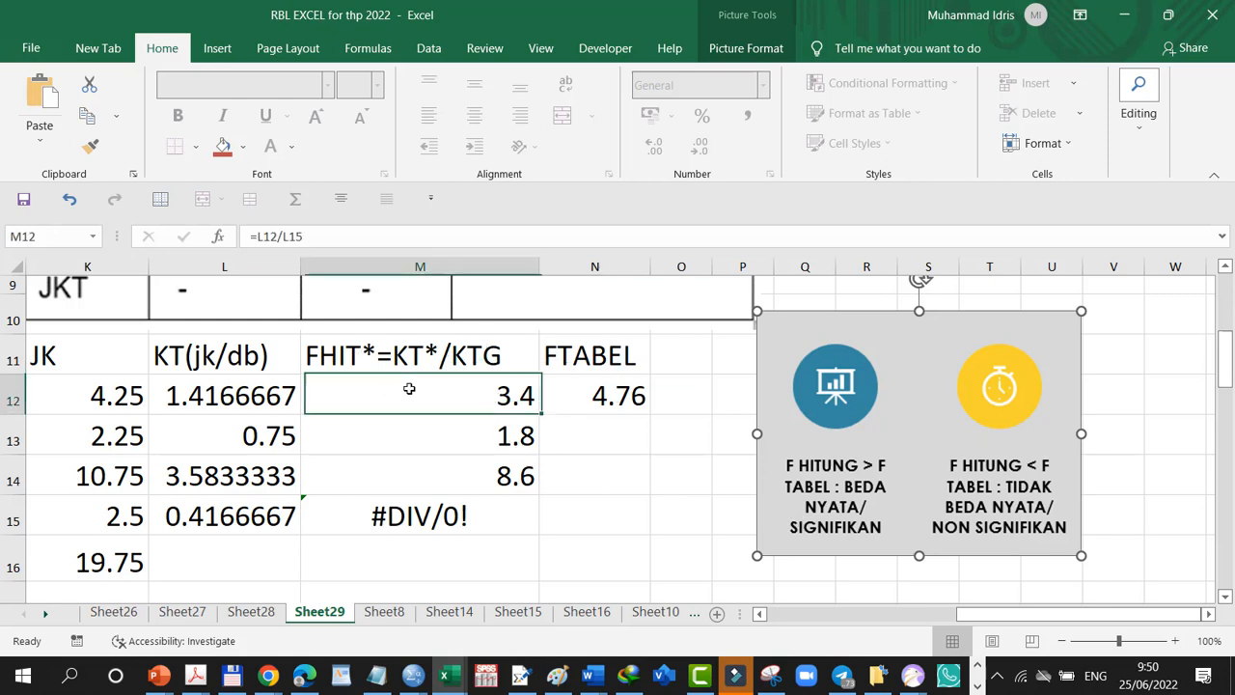
click(409, 389)
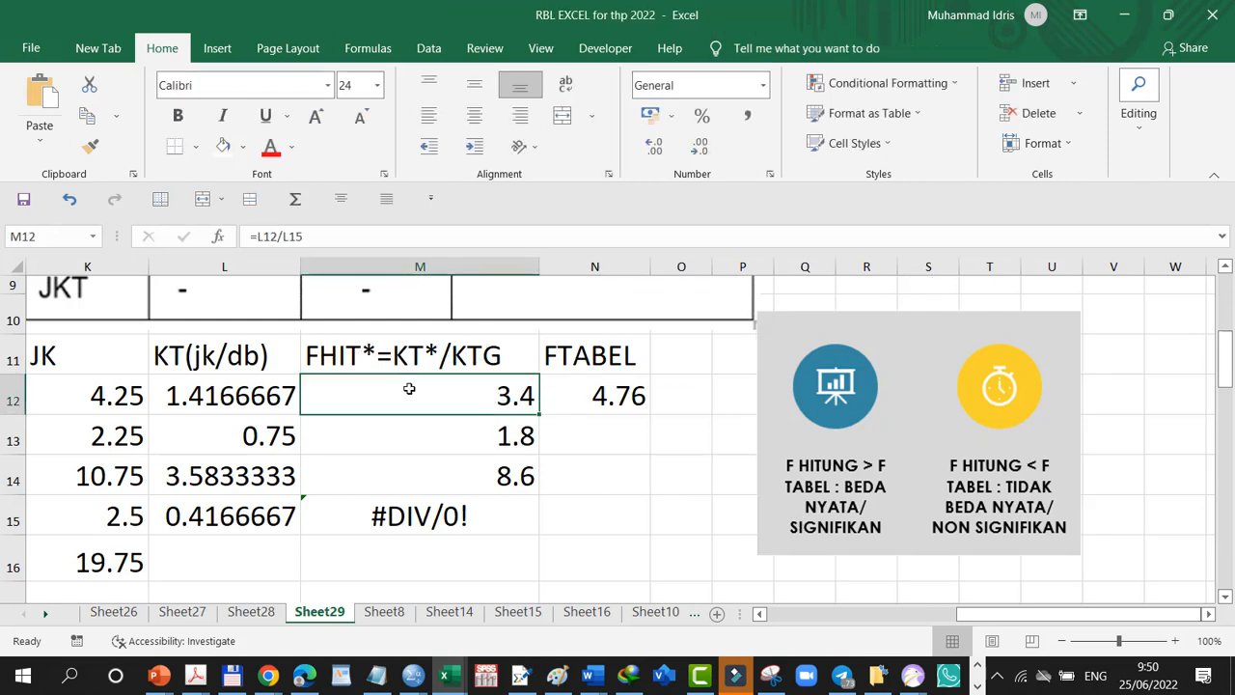
click(594, 401)
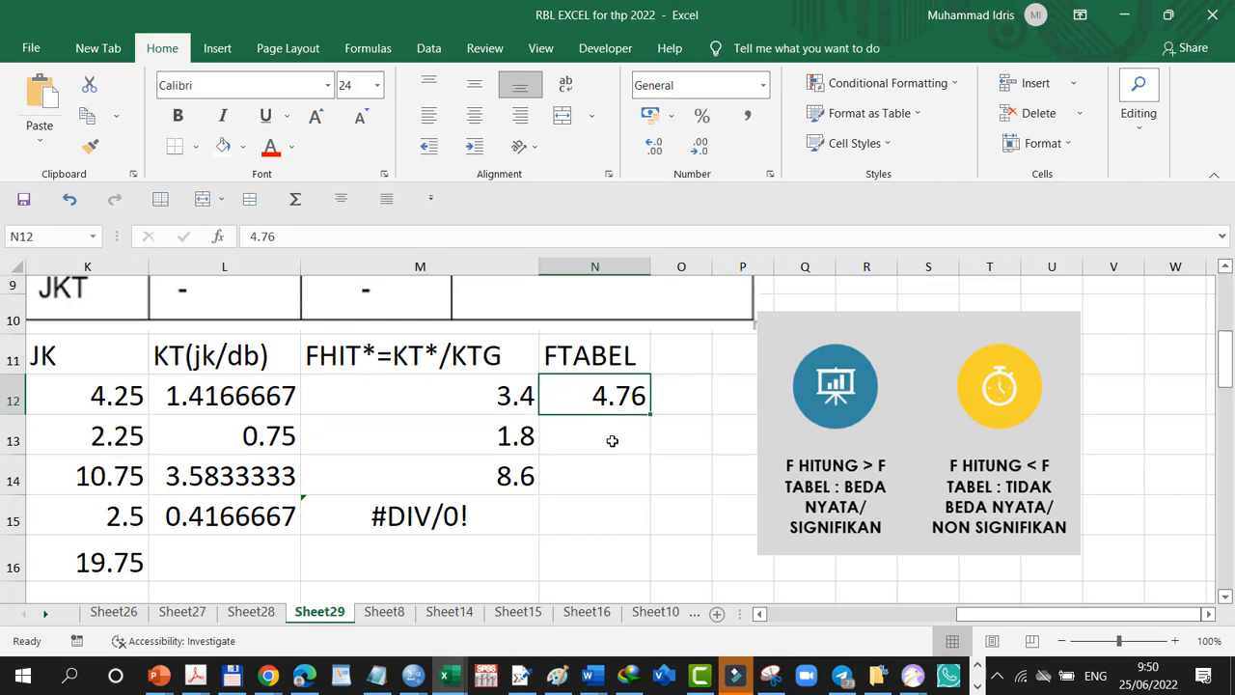
click(444, 395)
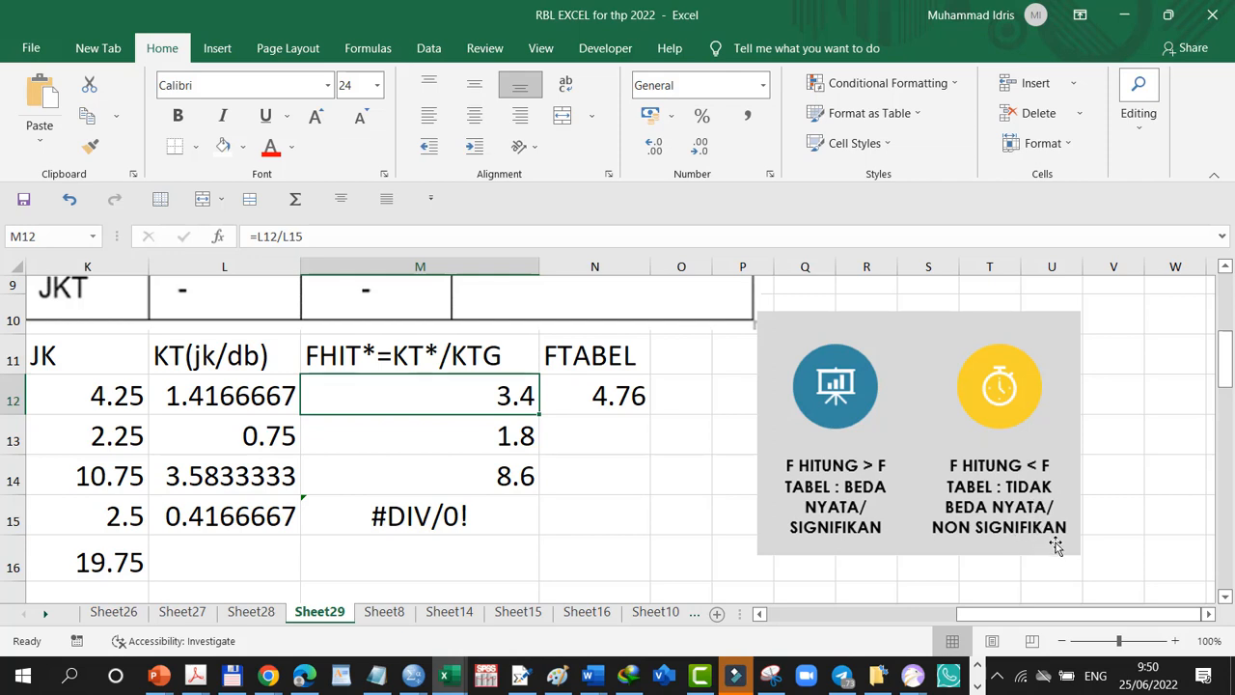
click(696, 387)
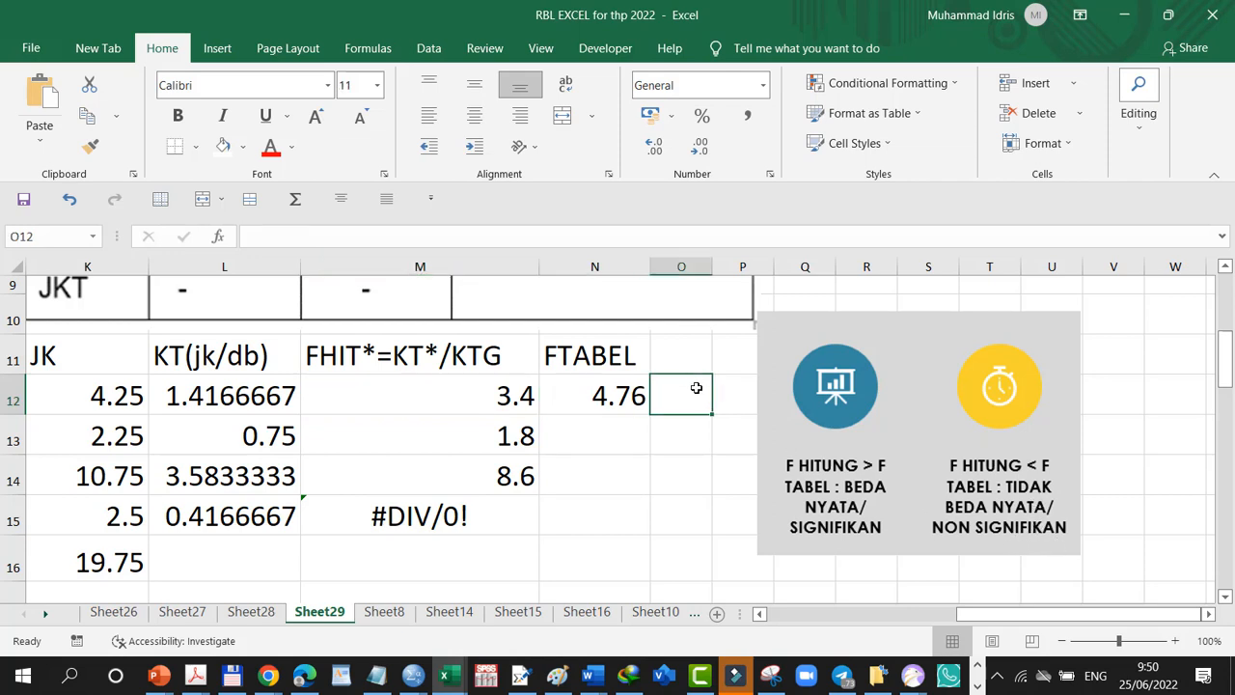
text(NS)
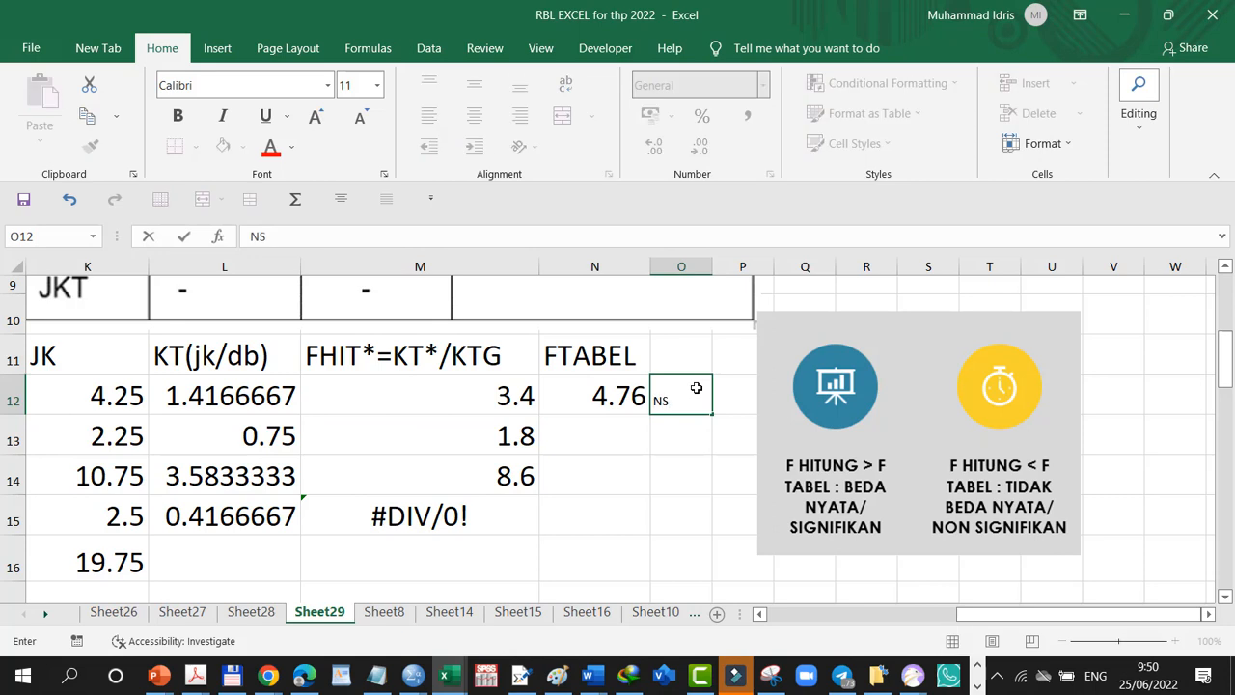
key(Return)
Copy the formatting of N12 onto the significance label cells O12:O14 with Format Painter.
click(644, 396)
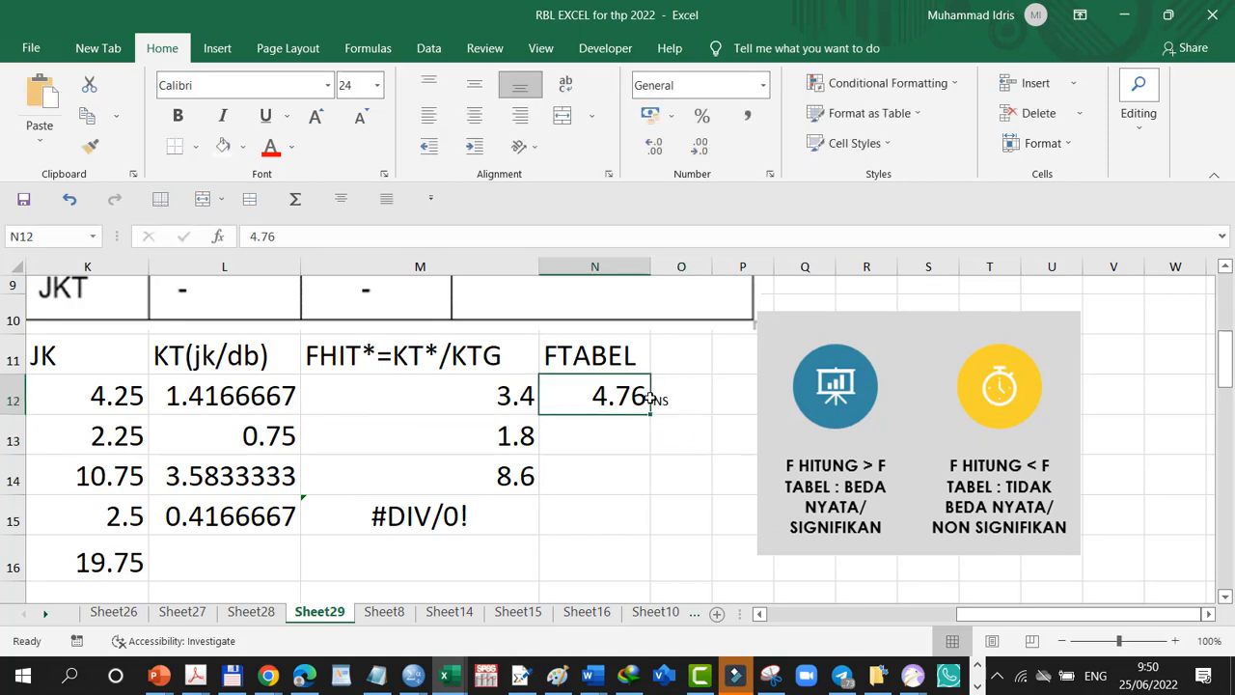
click(91, 146)
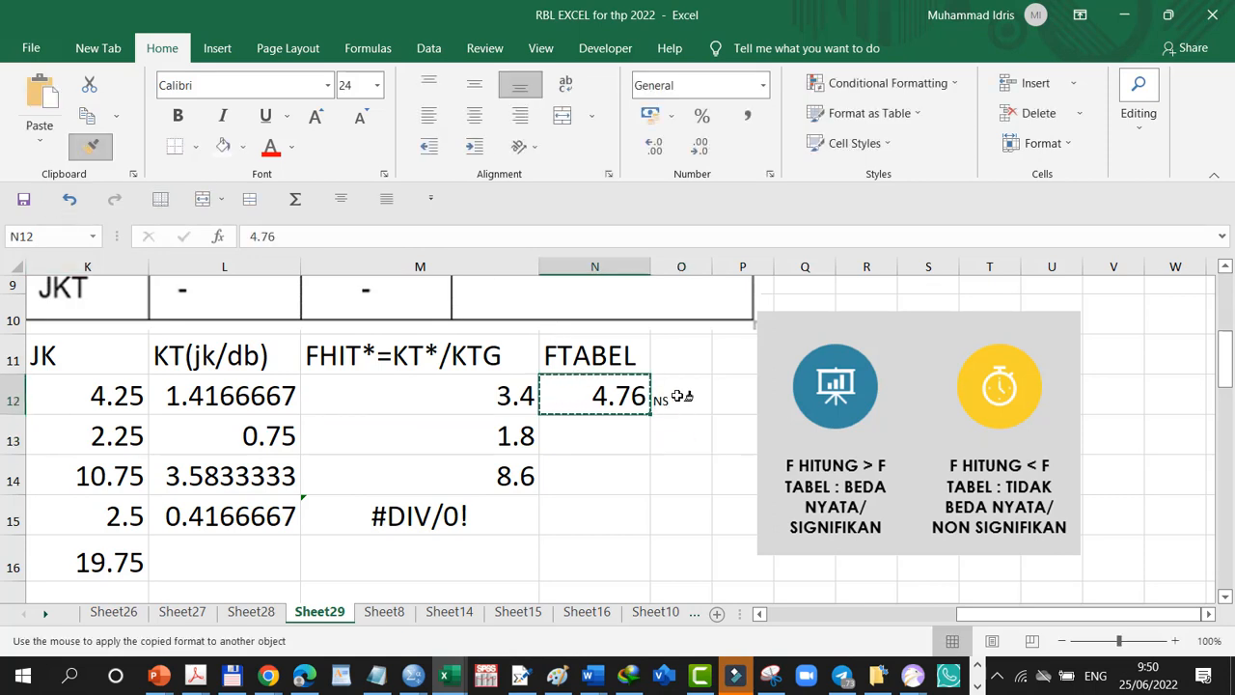
drag(675, 404, 675, 476)
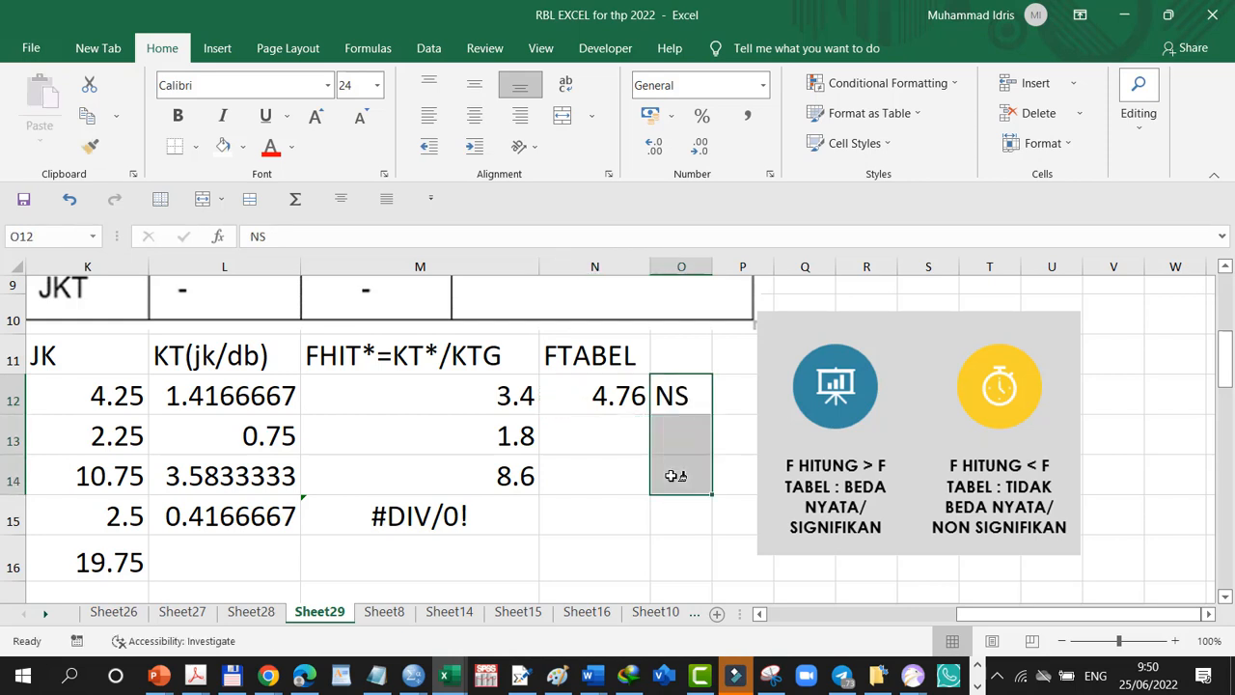
Copy the FTABEL value 4.76 from N12 into the KOLOM and PERLAKUAN rows, N13:N14.
click(596, 440)
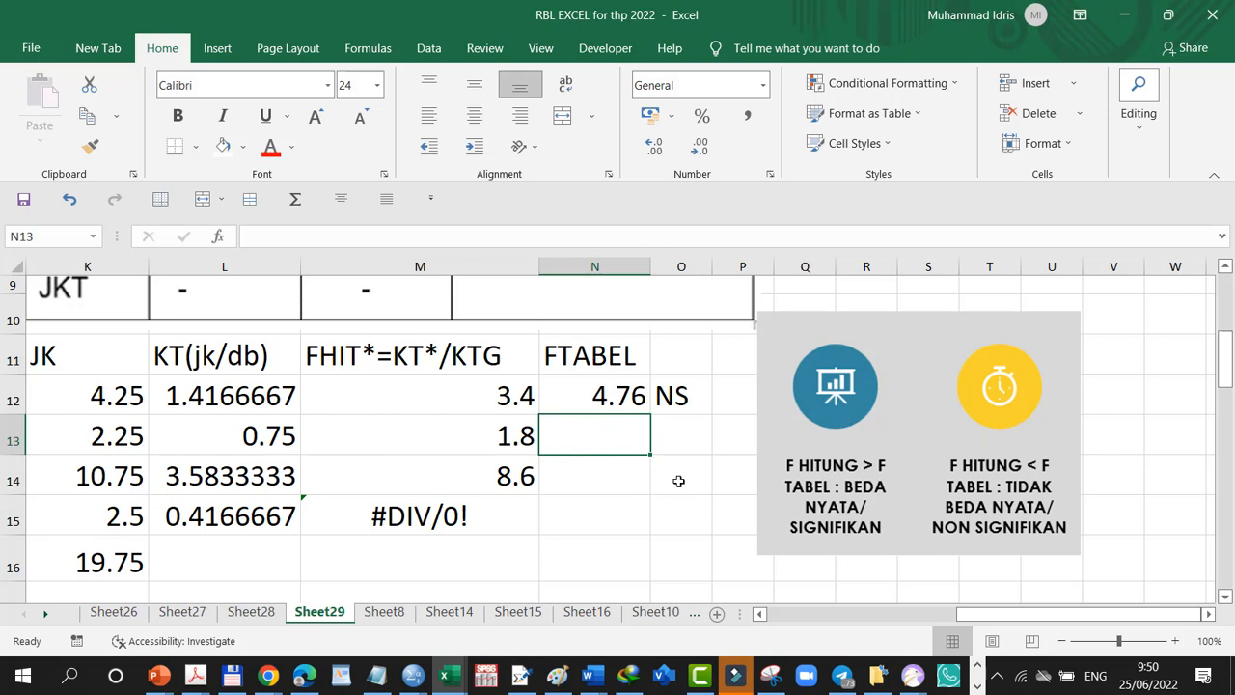
click(599, 404)
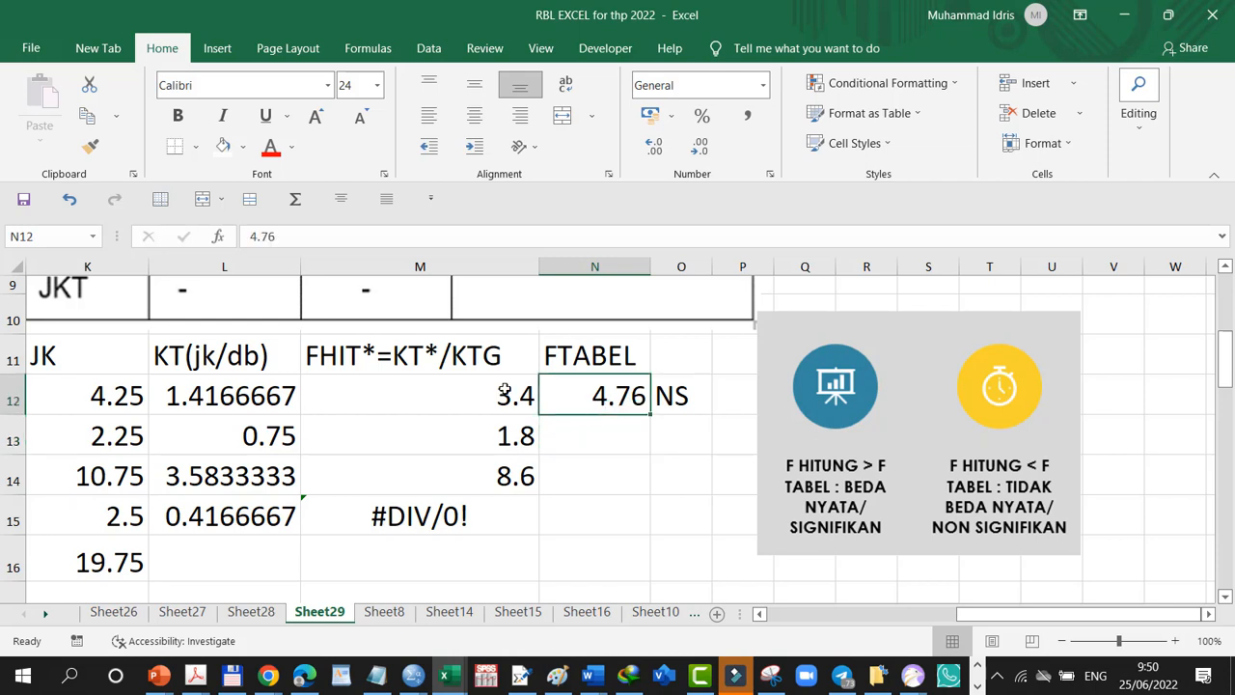
click(87, 117)
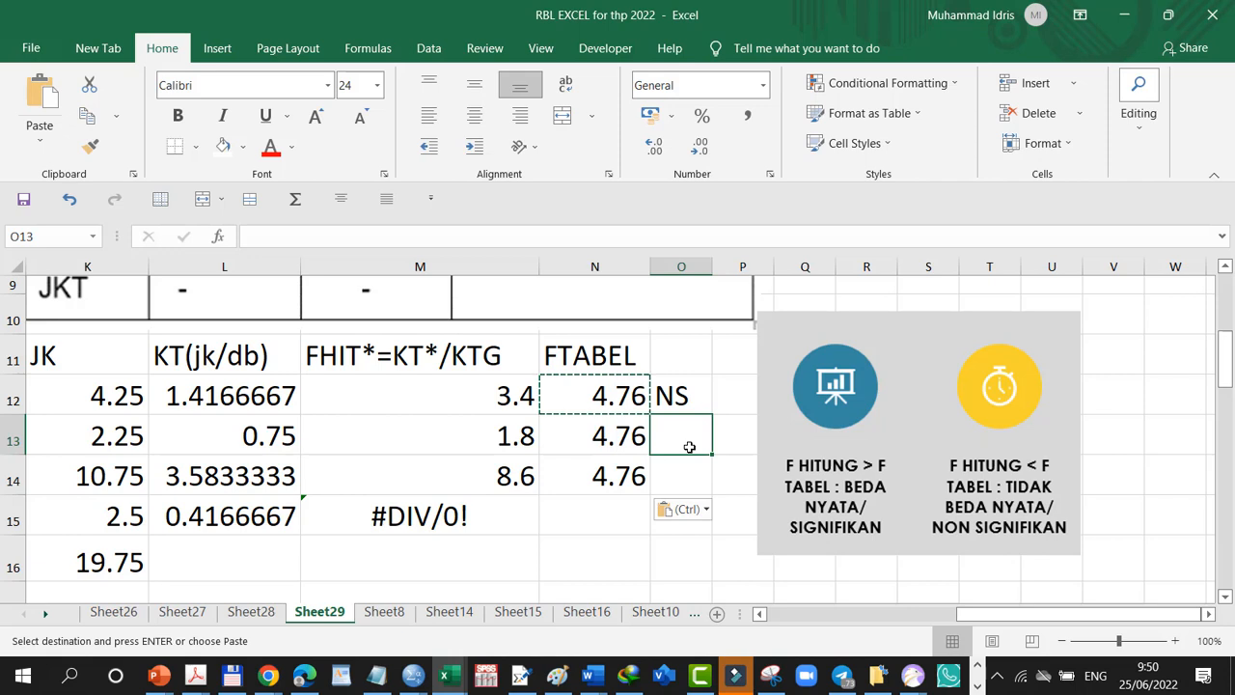
Label KOLOM as NS in O13 and PERLAKUAN as SIG in O14.
text(NS)
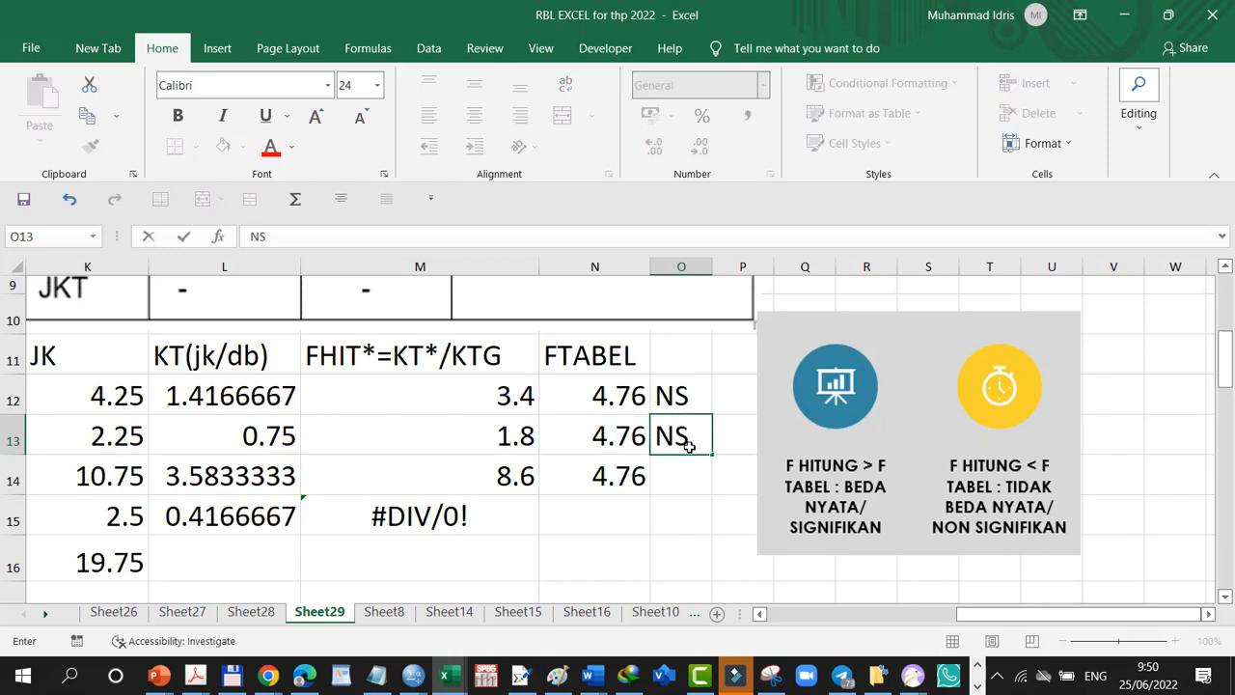
key(Return)
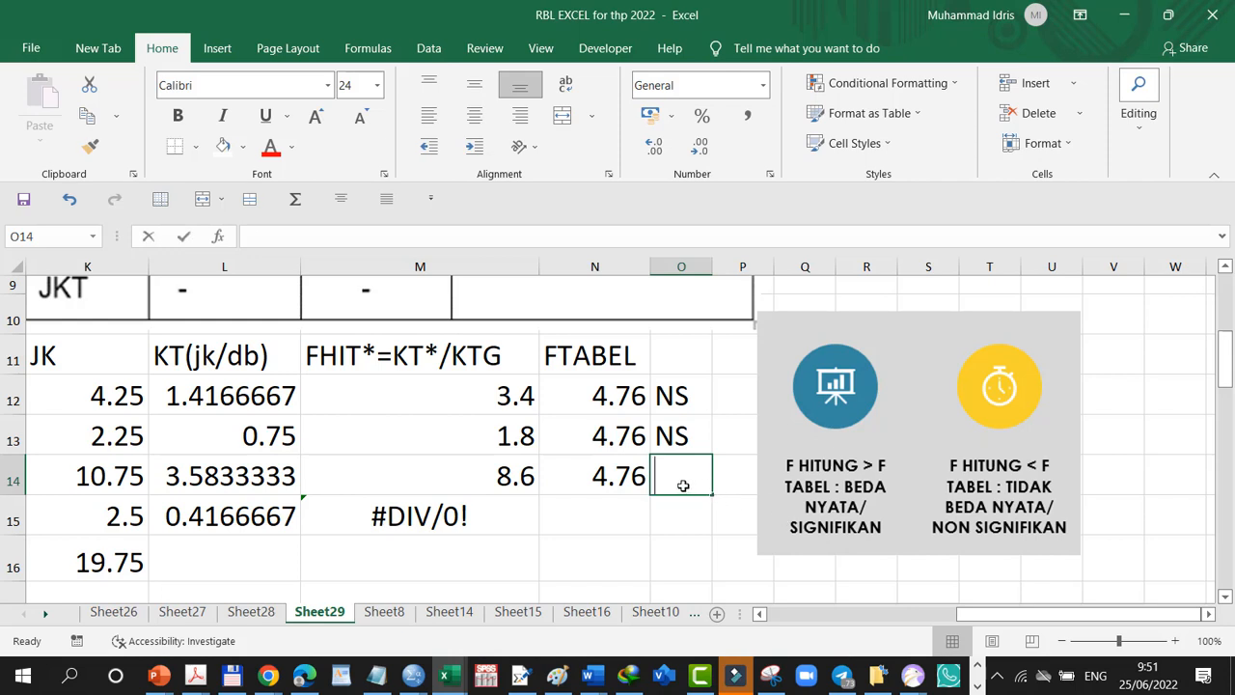
text(SIG)
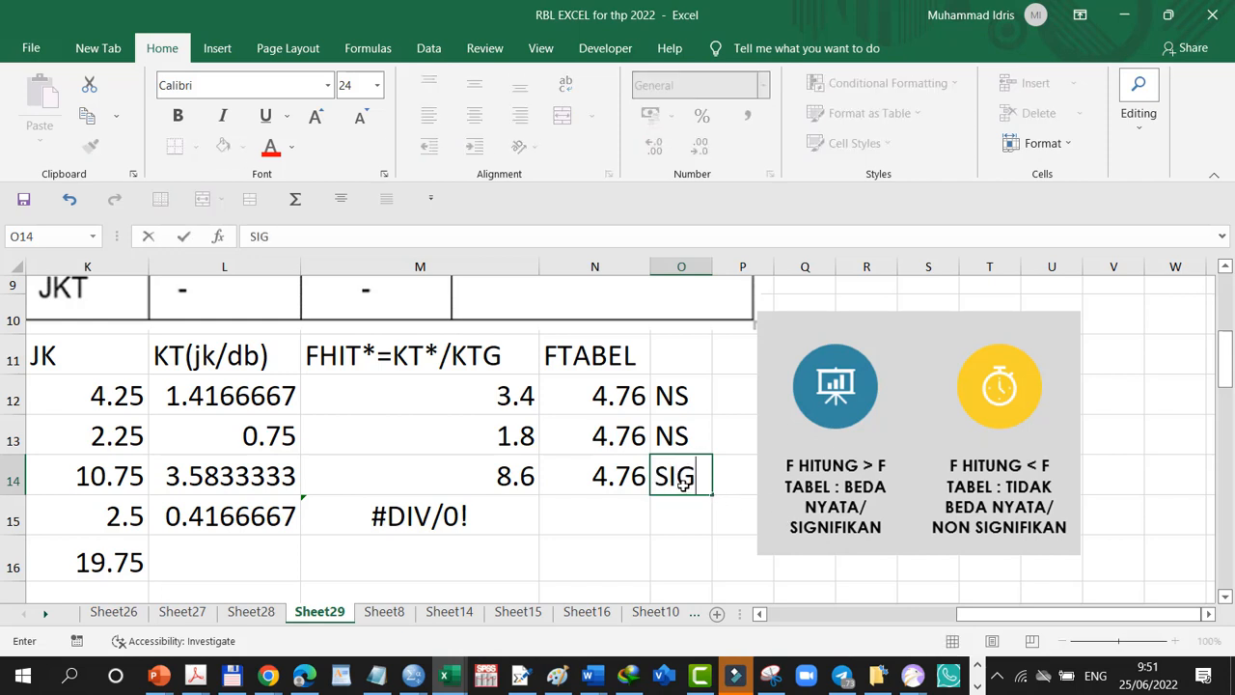
key(Return)
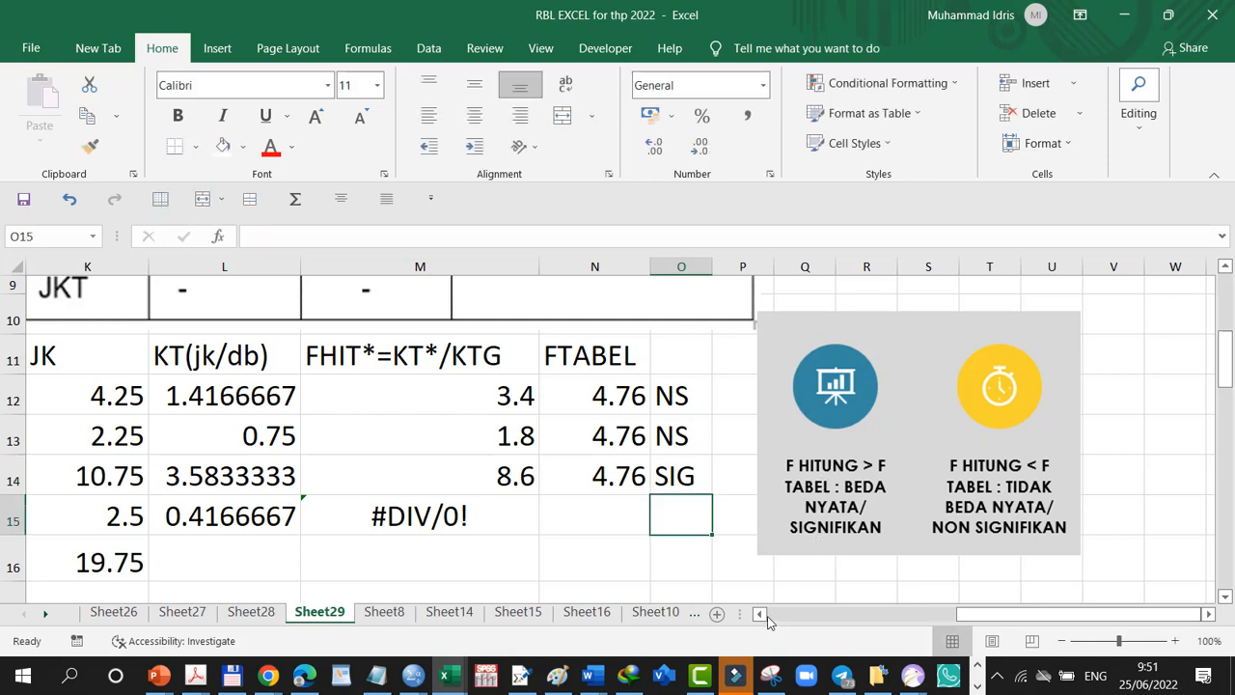
Review the significance labels of BARIS, KOLOM and PERLAKUAN in O12:O14 against their table rows.
scroll(760, 614, left, 2)
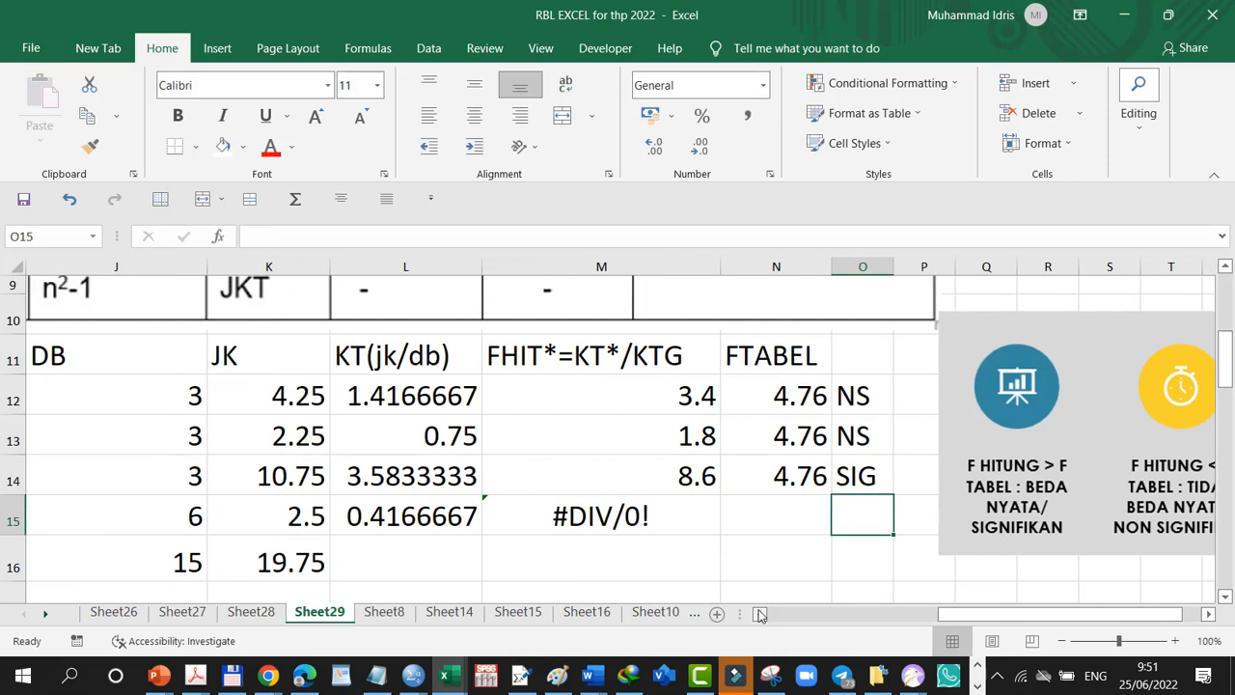
scroll(760, 615, left, 2)
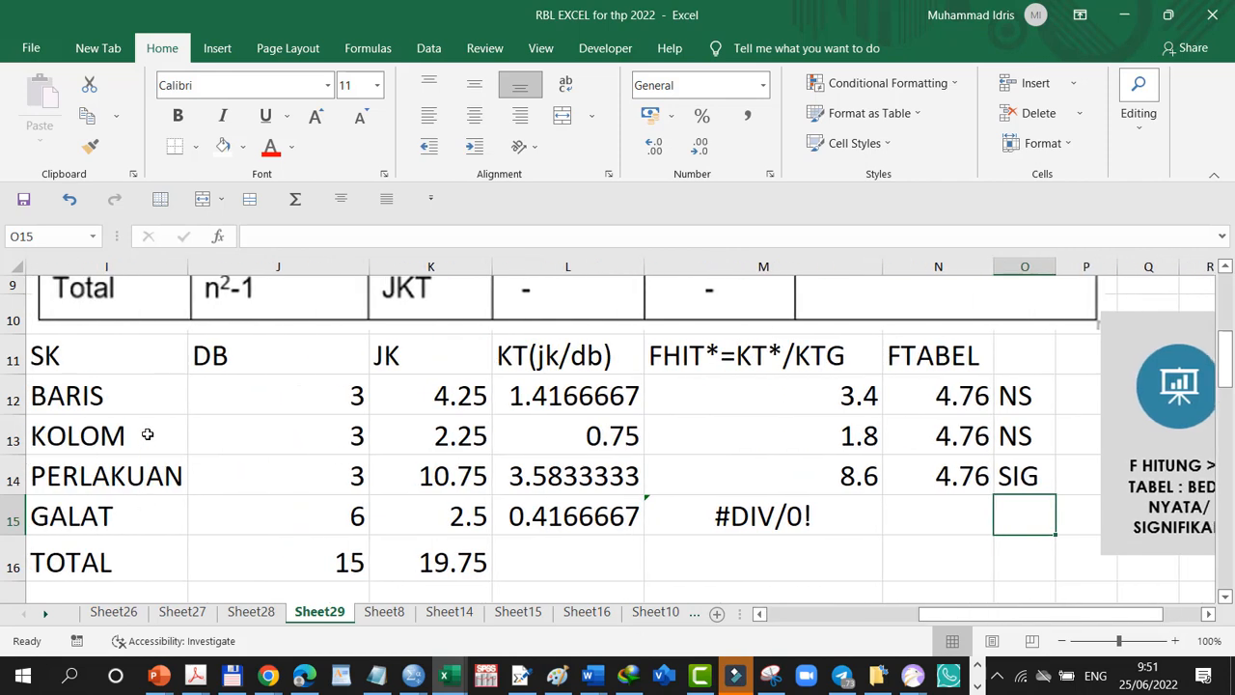
click(1050, 401)
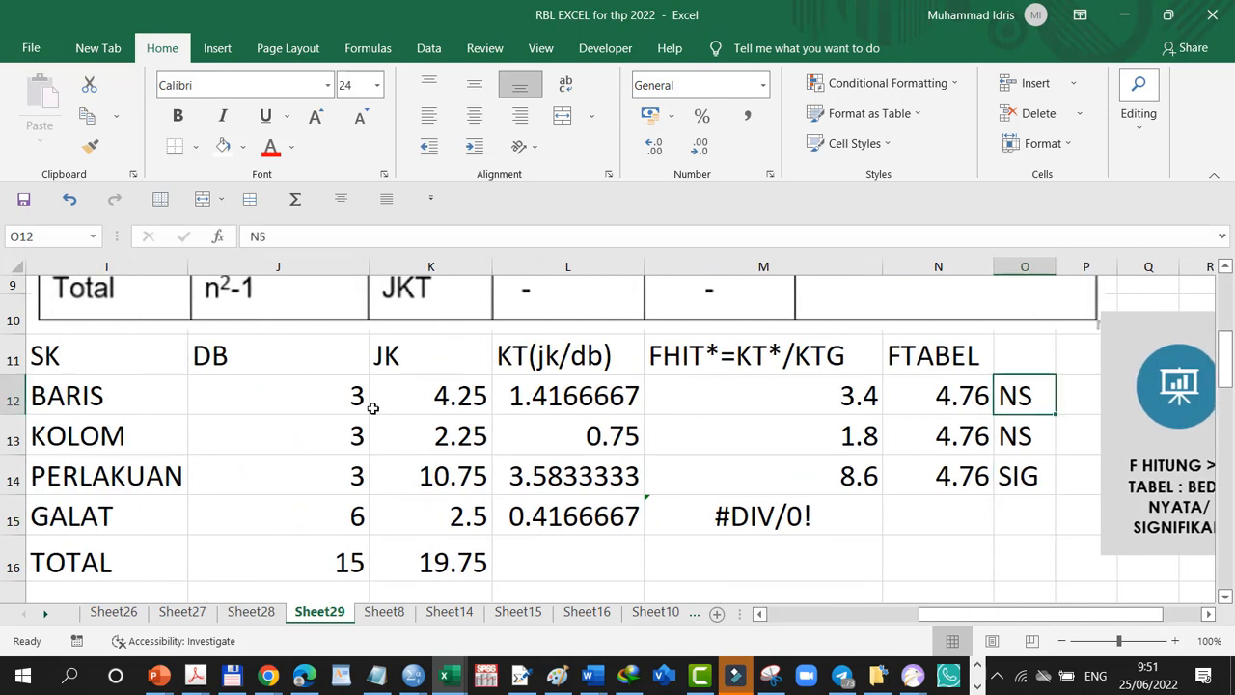
click(1023, 435)
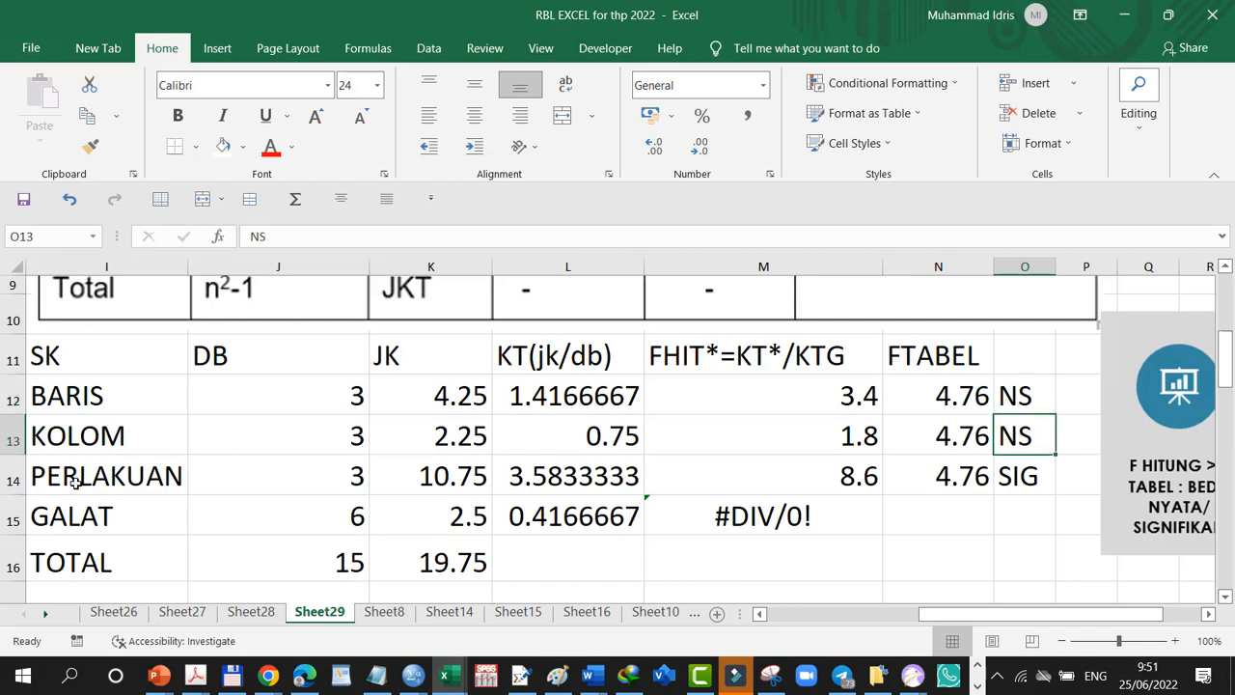
click(1028, 489)
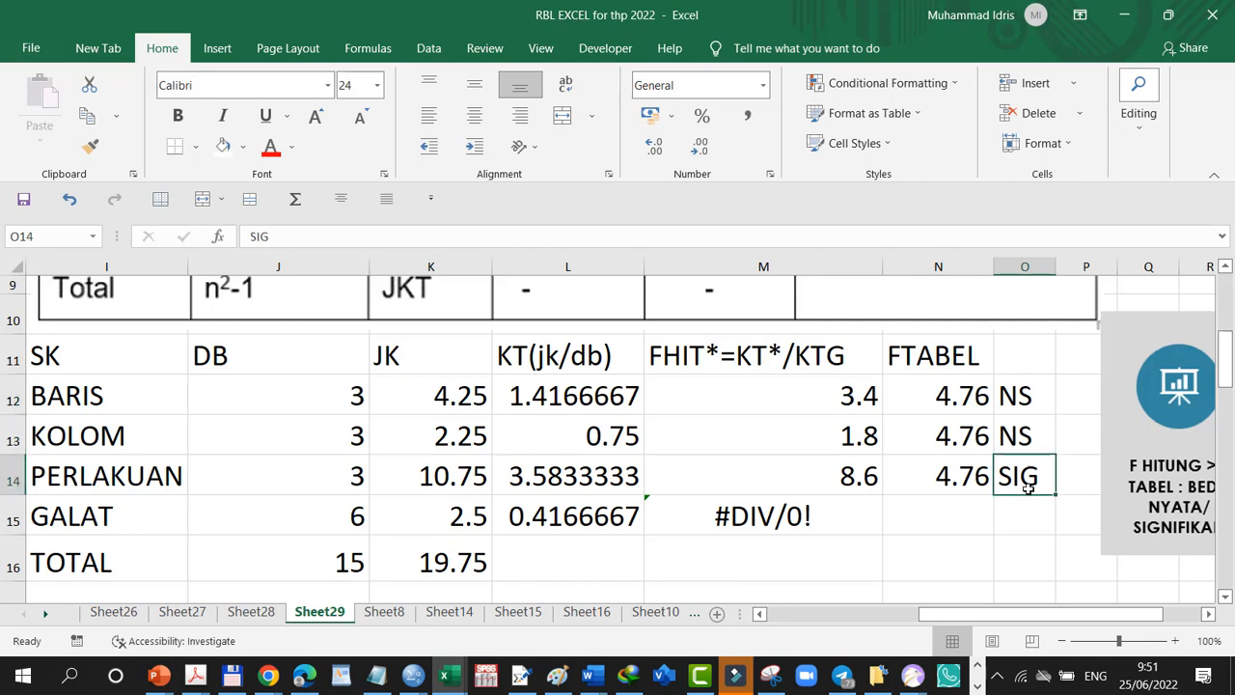